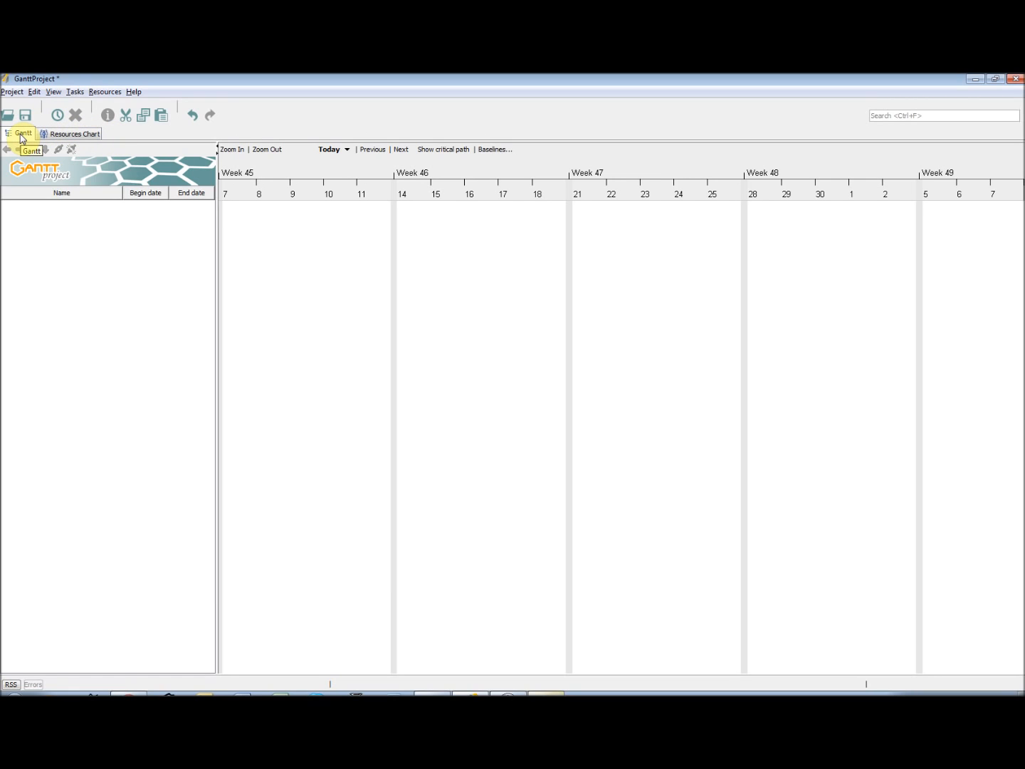
# Look over the Resources Chart, briefly show and hide the PERT chart, and return to the Gantt chart
pyautogui.click(69, 137)
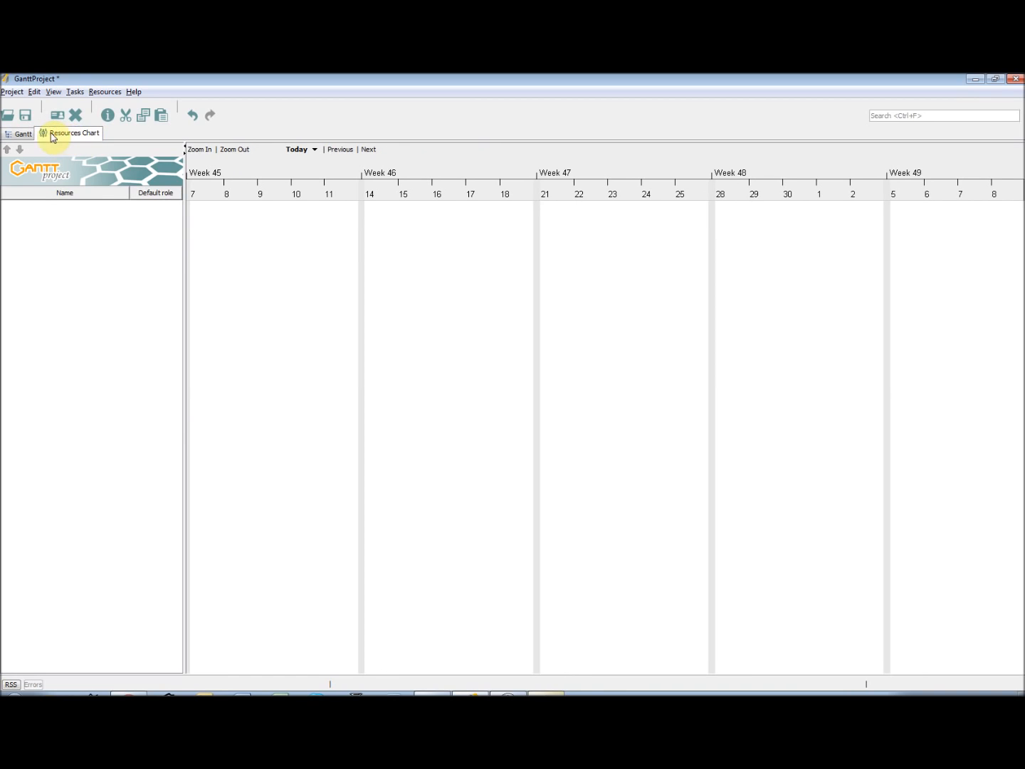
pyautogui.click(21, 136)
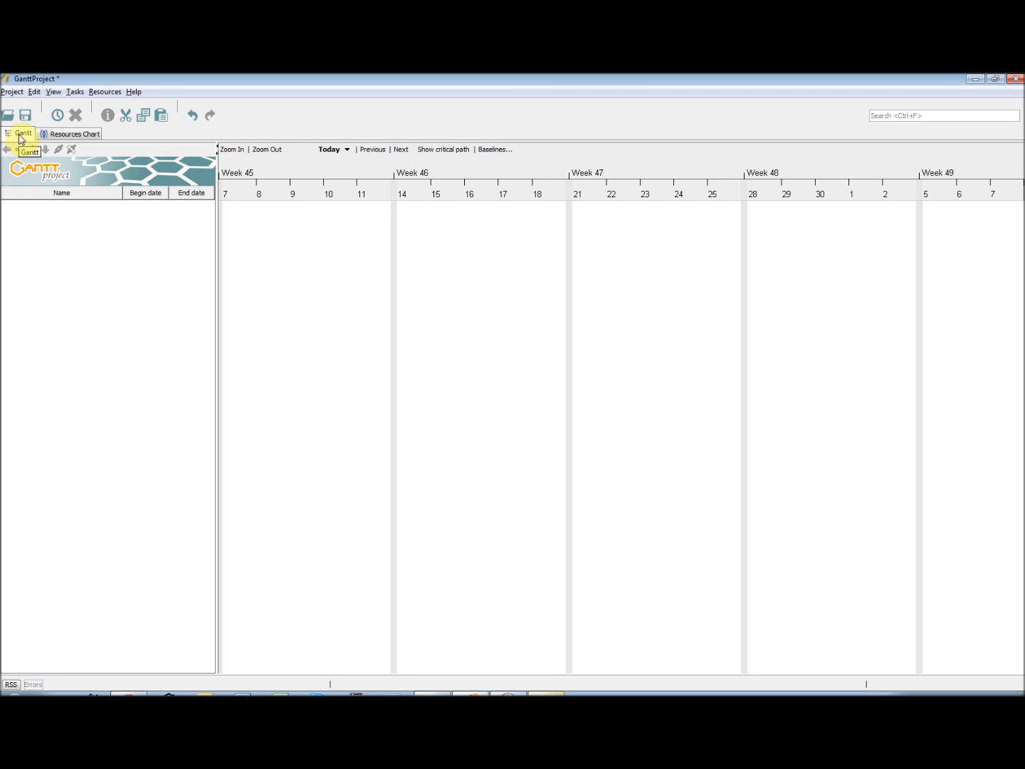
pyautogui.click(53, 92)
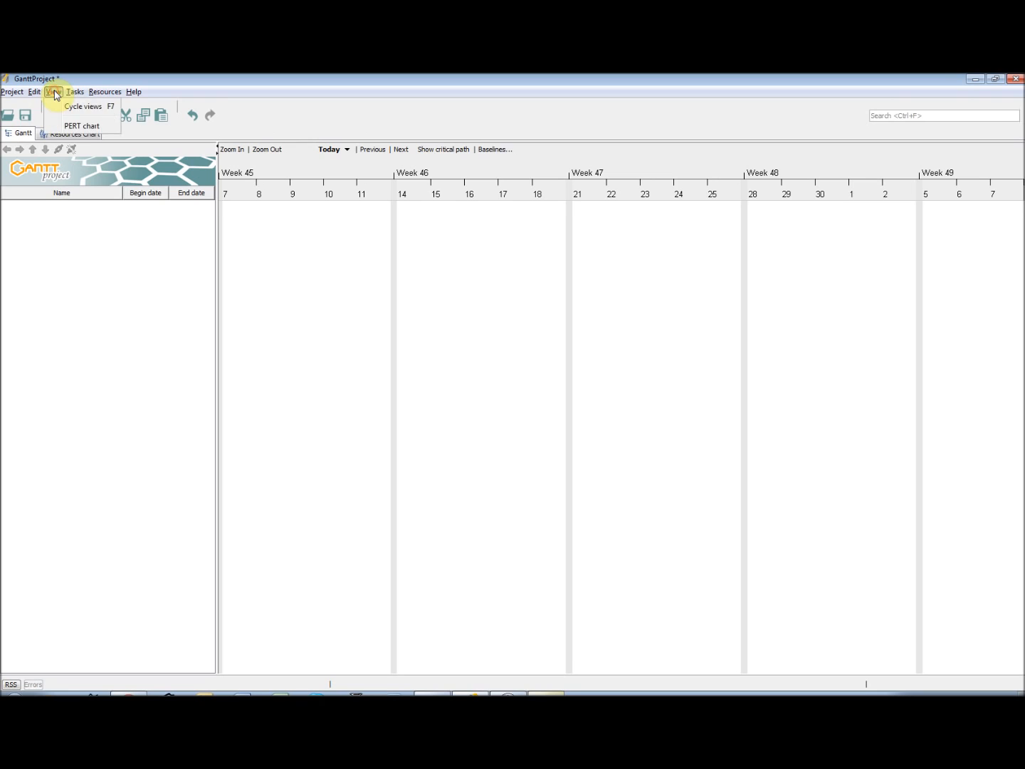
pyautogui.click(63, 127)
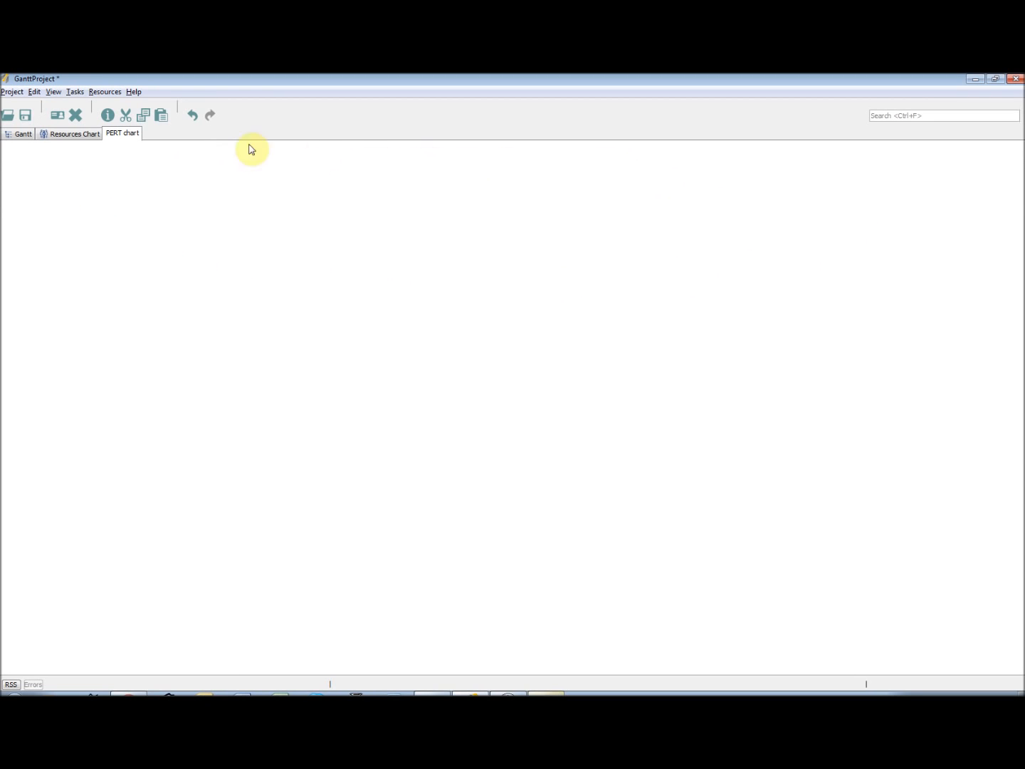
pyautogui.click(55, 92)
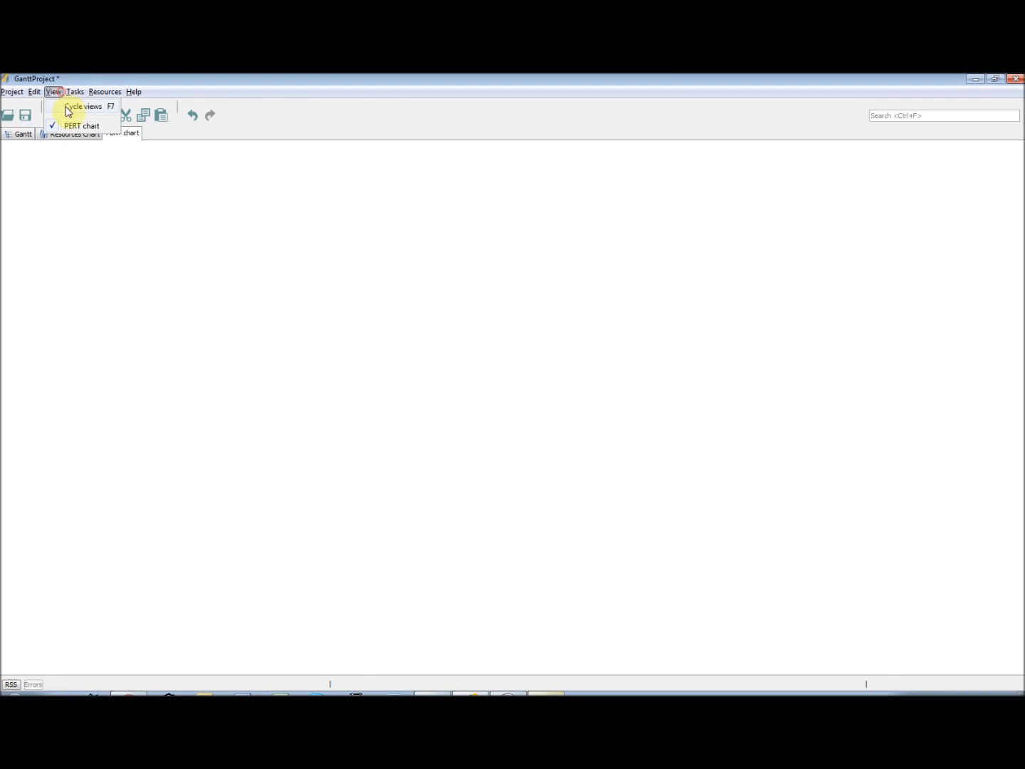
pyautogui.click(80, 126)
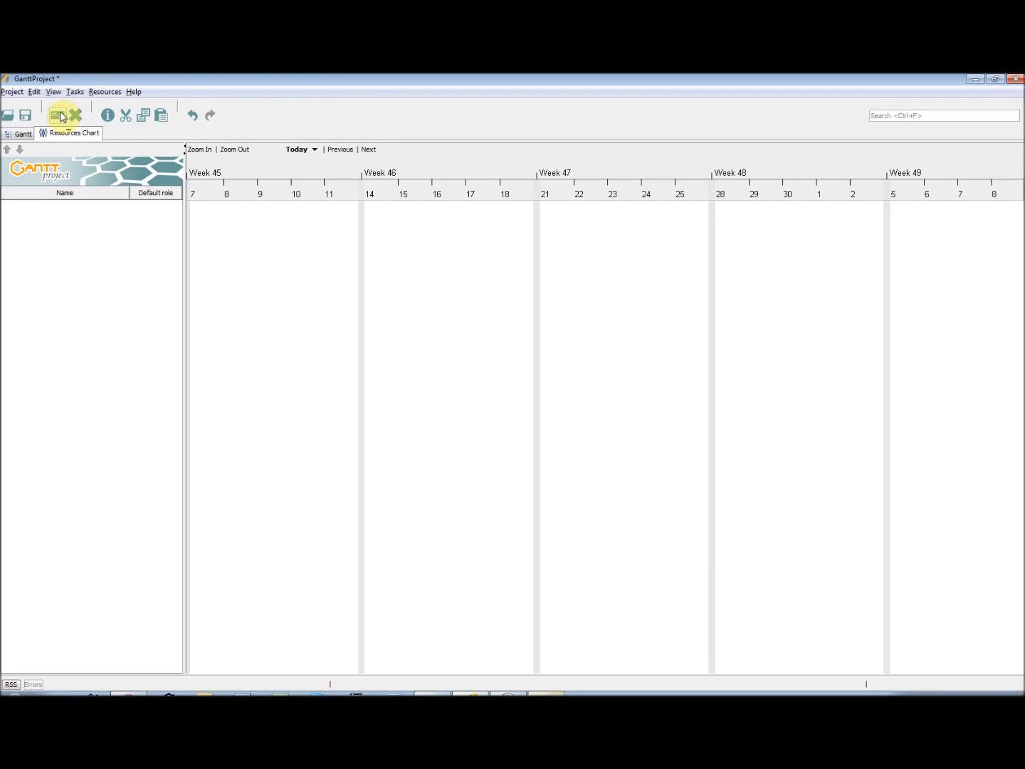
pyautogui.click(18, 134)
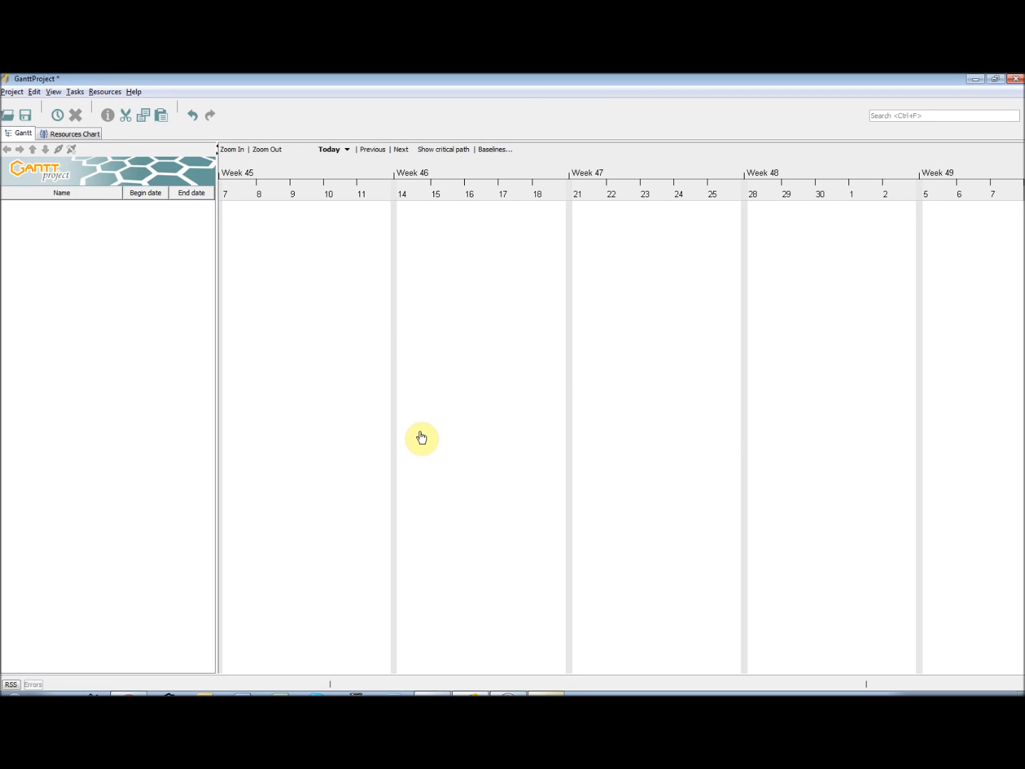
pyautogui.click(69, 133)
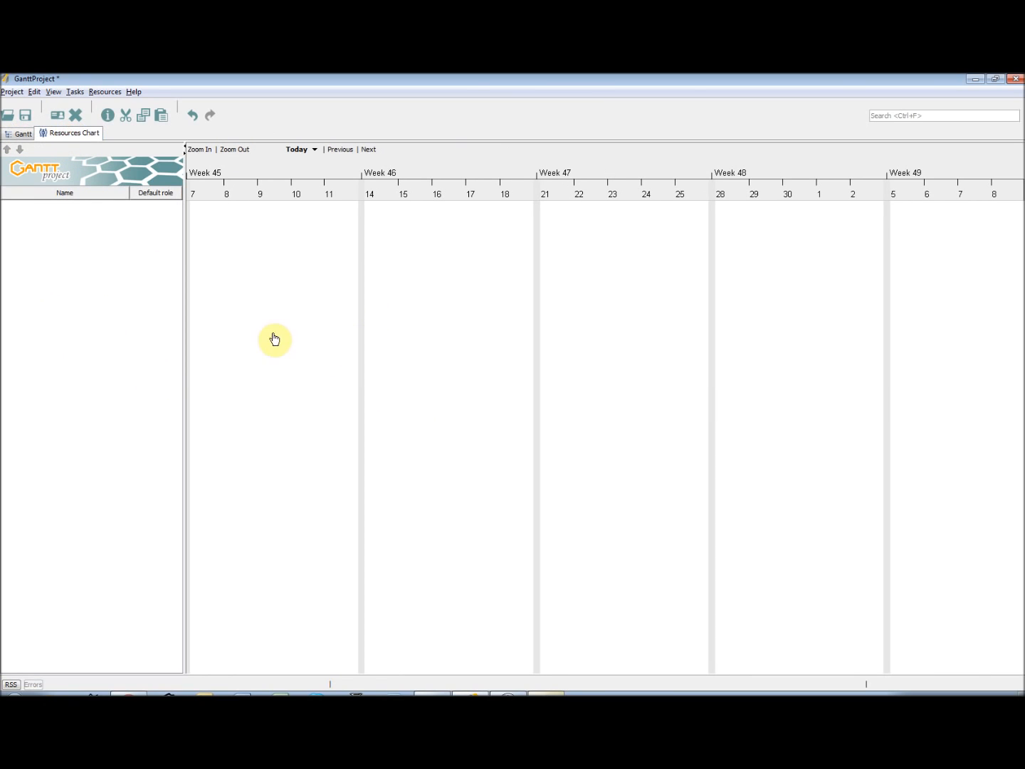
pyautogui.click(19, 134)
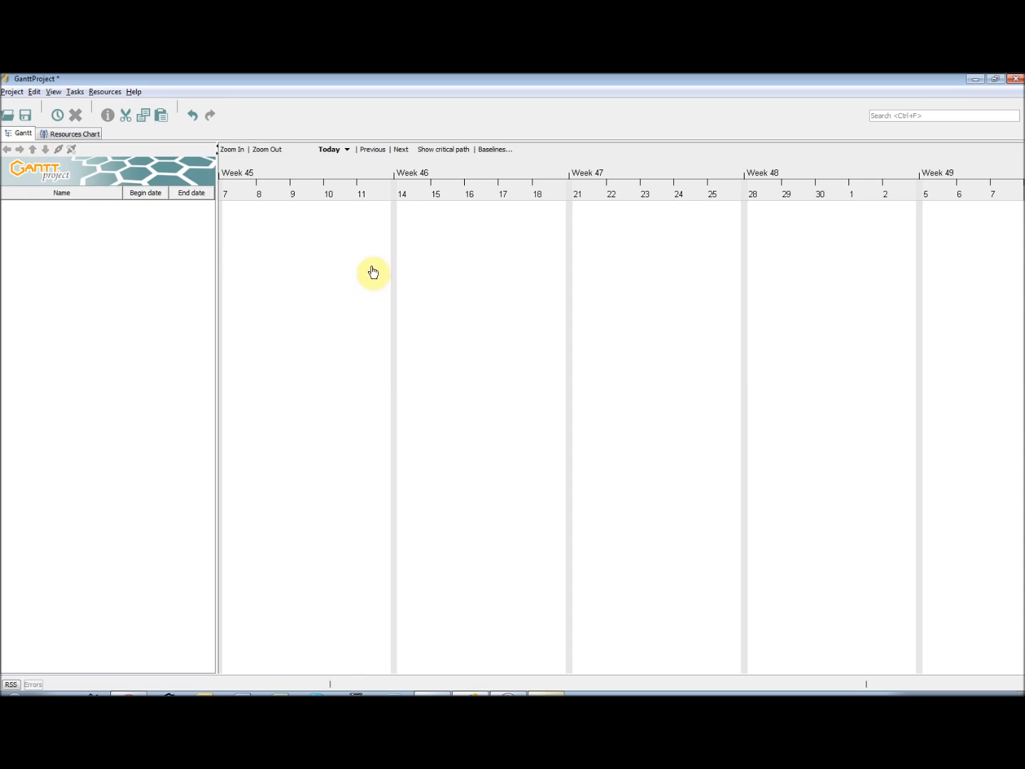
# Shift the Gantt timeline forward and back to view neighbouring dates
pyautogui.click(403, 150)
pyautogui.click(374, 150)
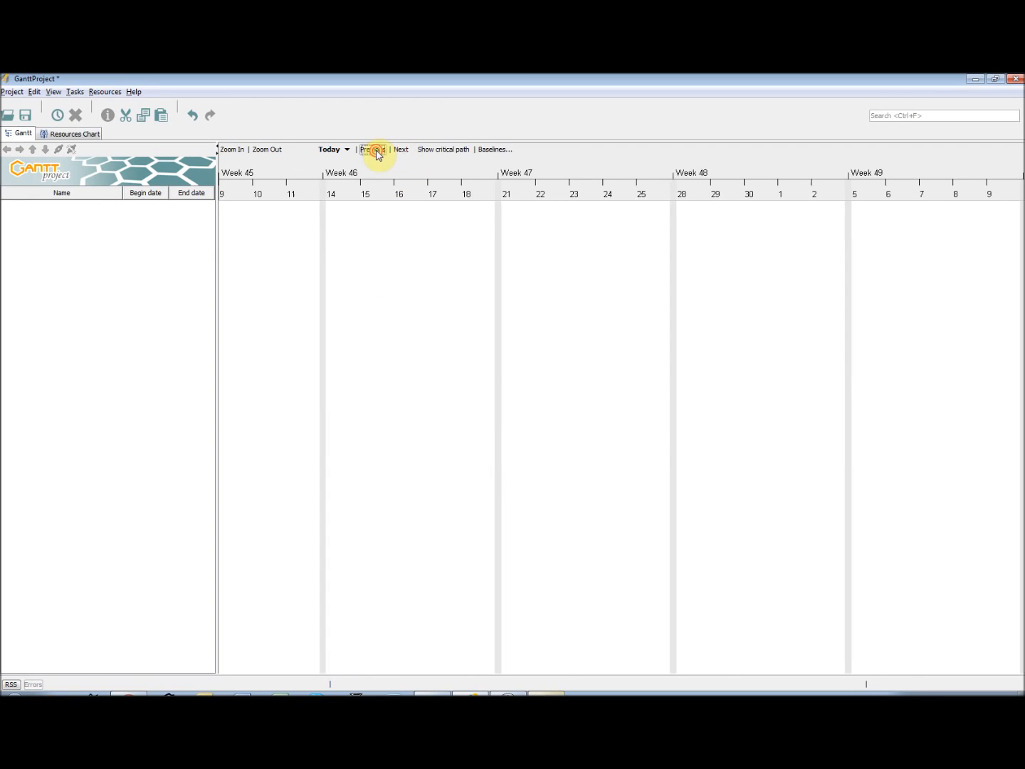
pyautogui.moveTo(484, 366); pyautogui.dragTo(467, 399)
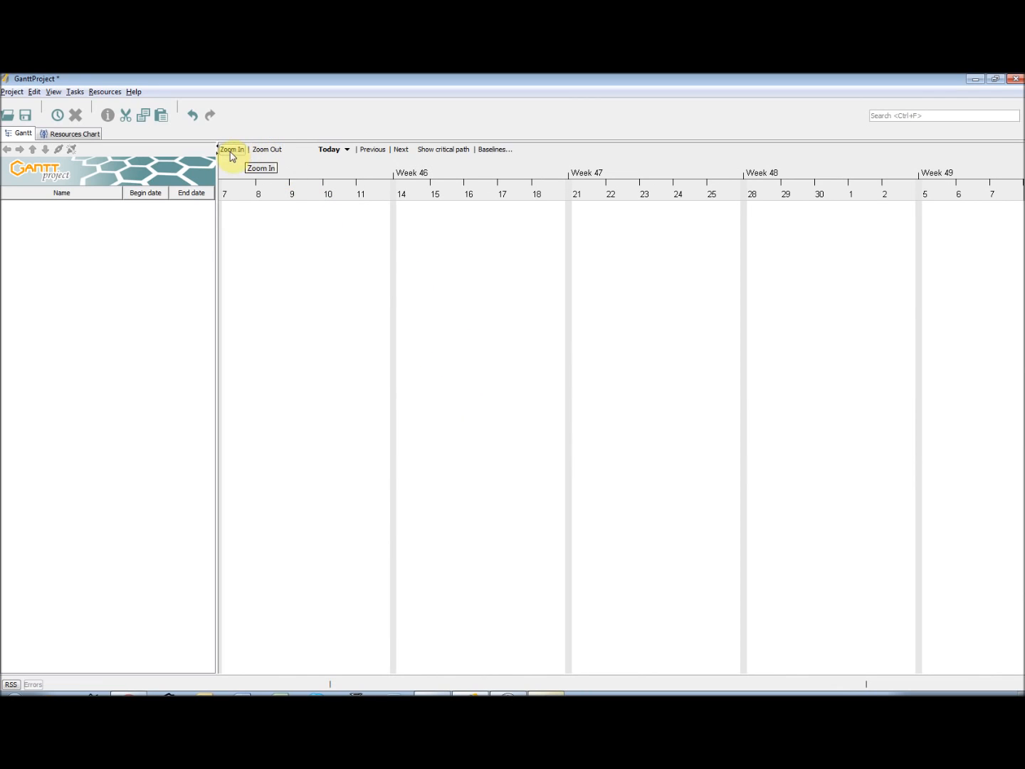
# View the Gantt timeline at wider and closer zoom levels and bring it to today's date
pyautogui.click(267, 151)
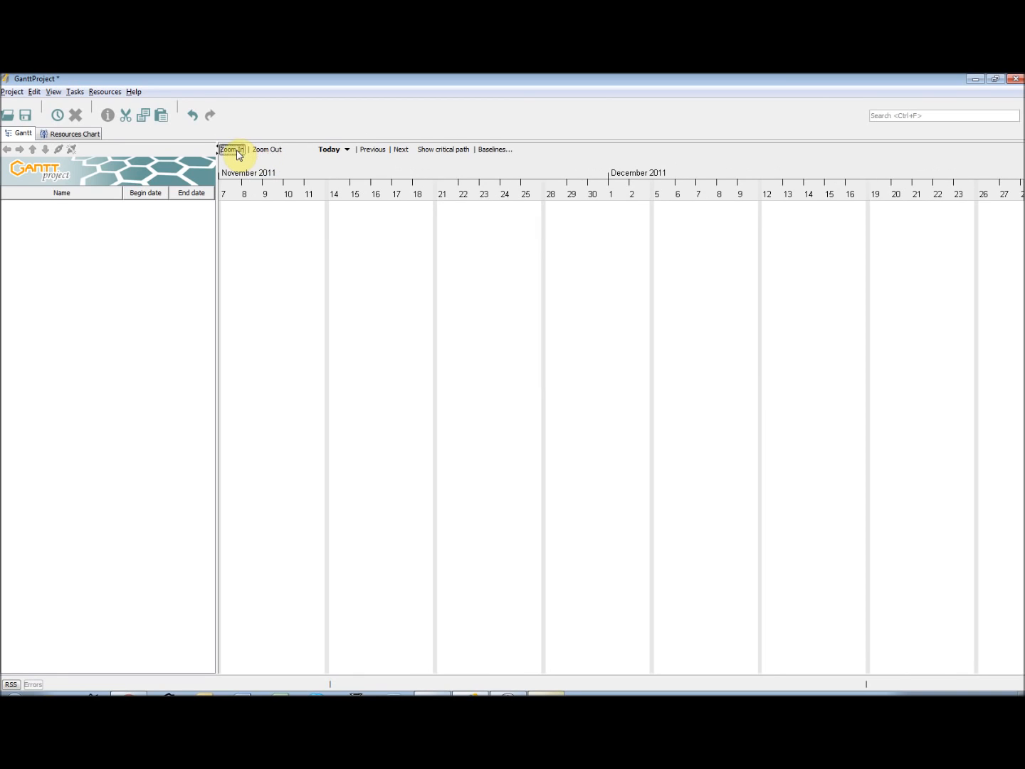
pyautogui.click(238, 151)
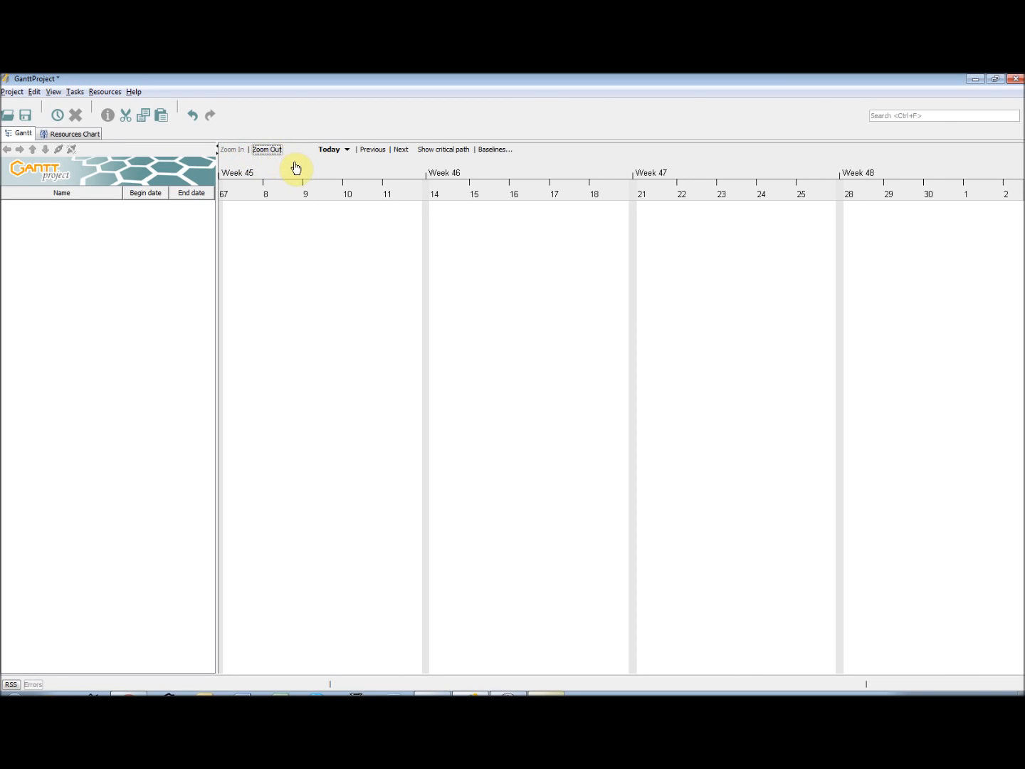
pyautogui.click(268, 150)
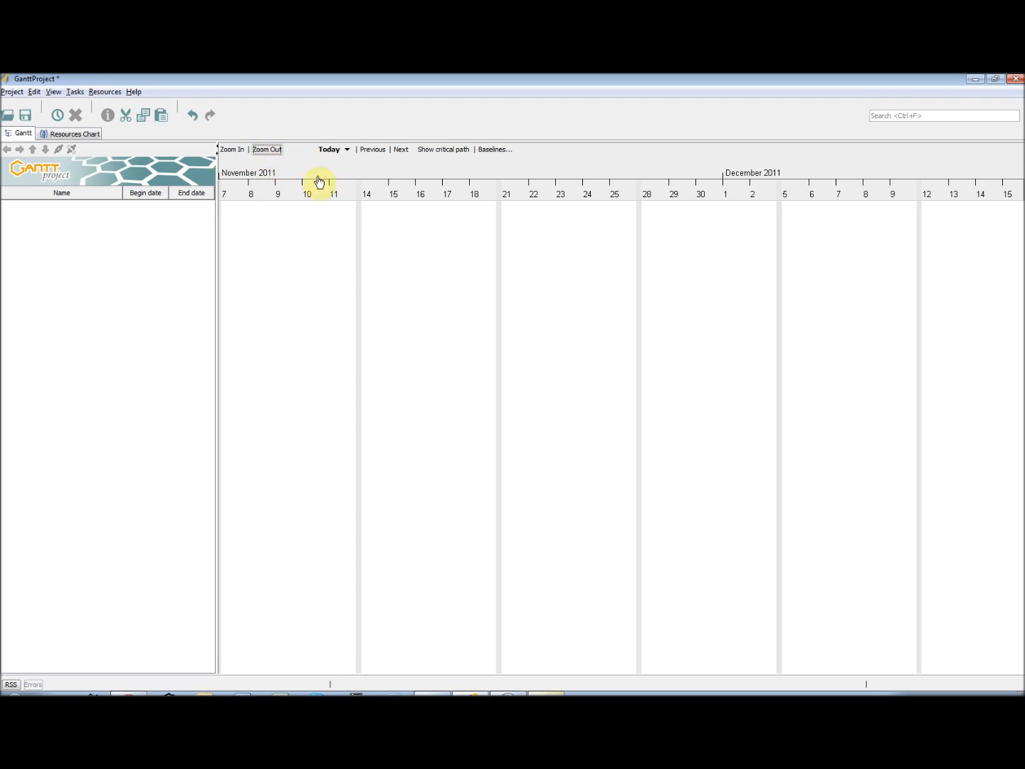
pyautogui.click(240, 150)
pyautogui.click(241, 152)
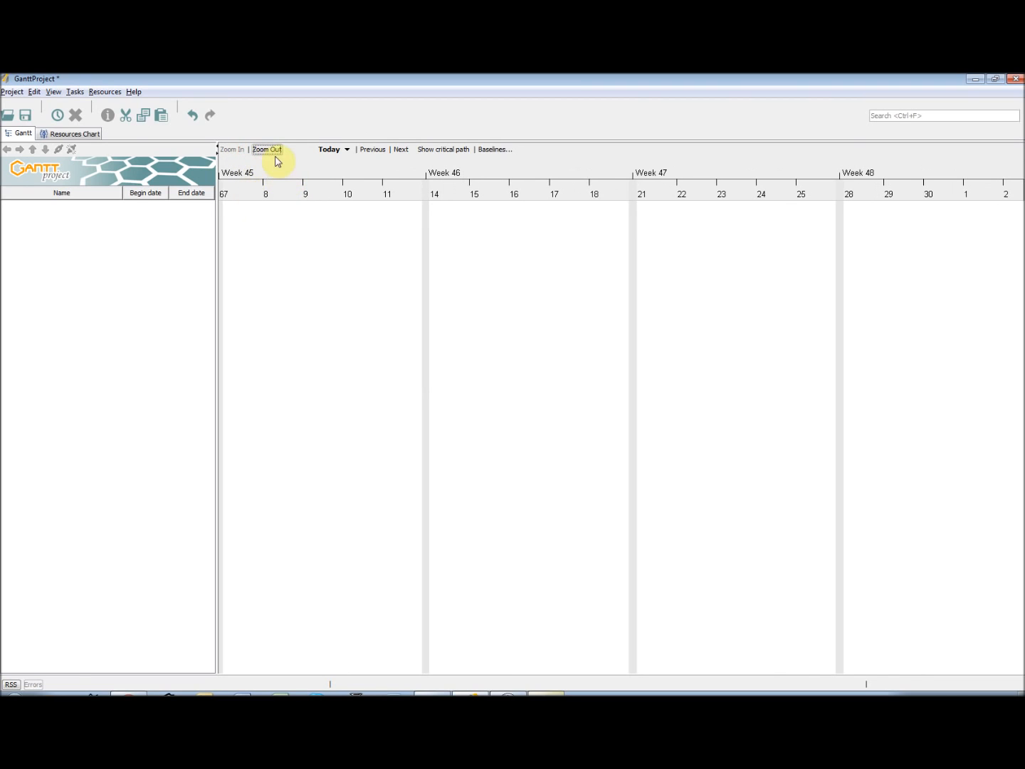
pyautogui.click(271, 152)
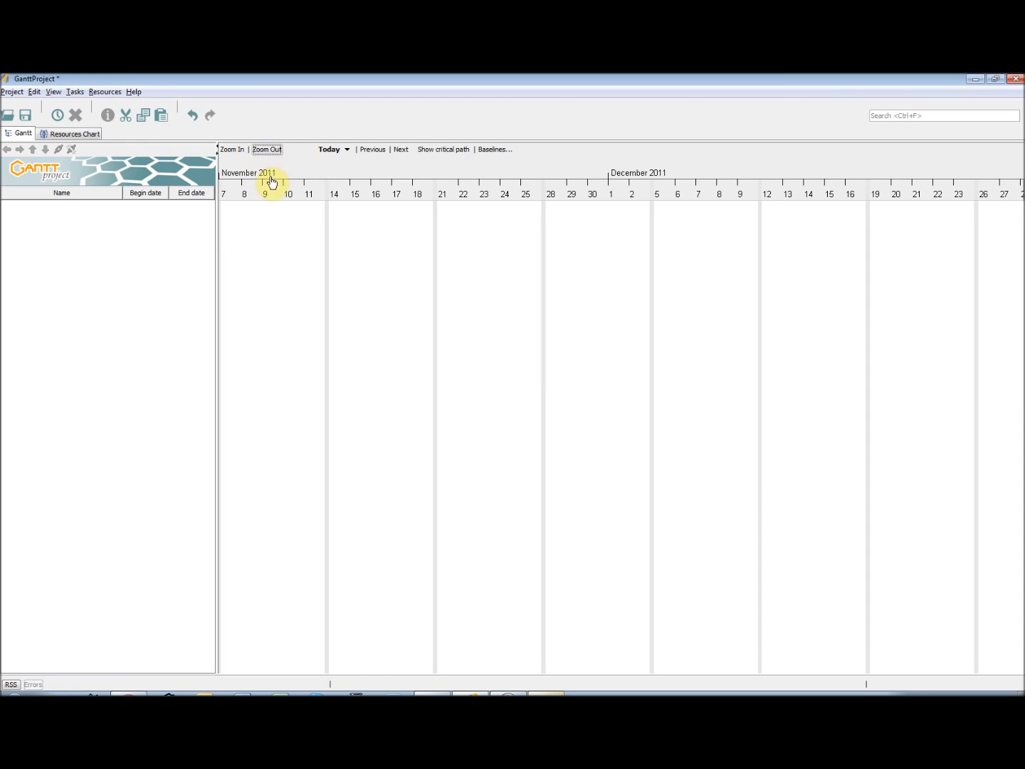
pyautogui.click(348, 151)
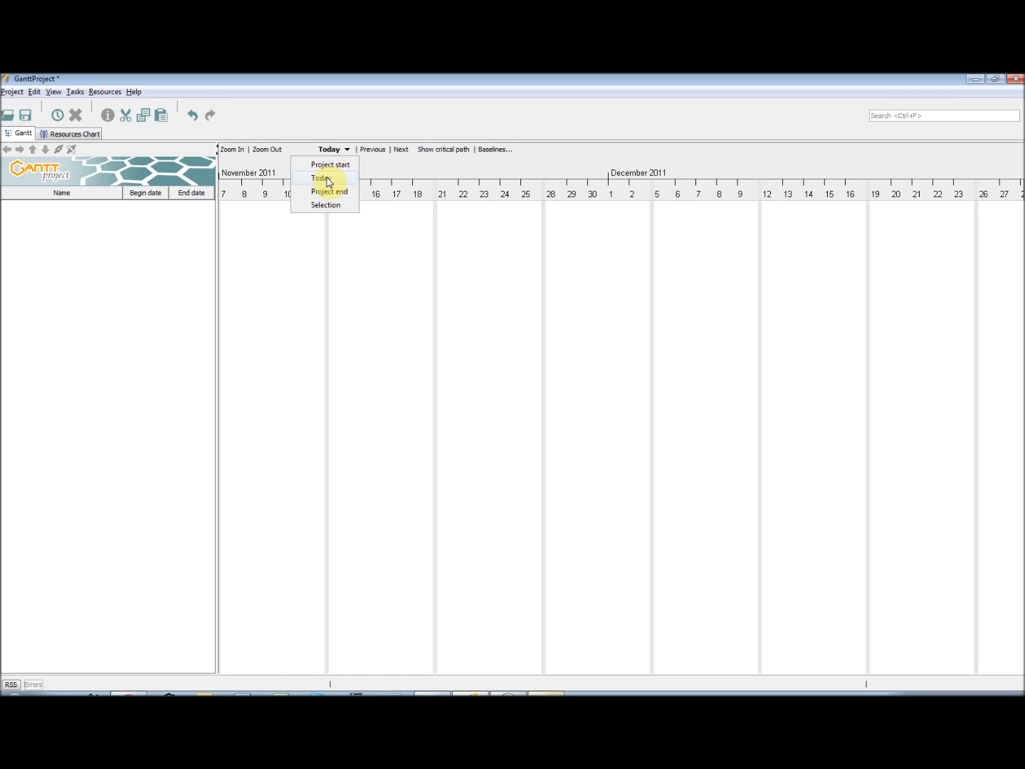
pyautogui.click(330, 183)
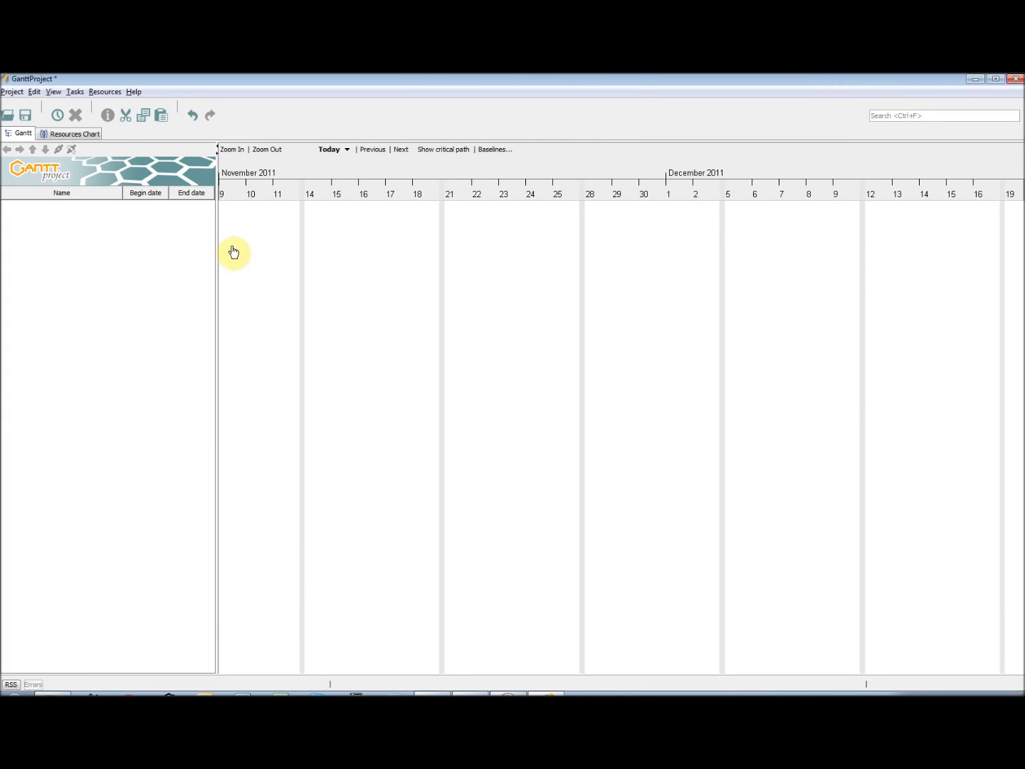
# In the project properties, set the name to "GanttProject Tutorial" and the organization to "GanttProject"
pyautogui.click(11, 92)
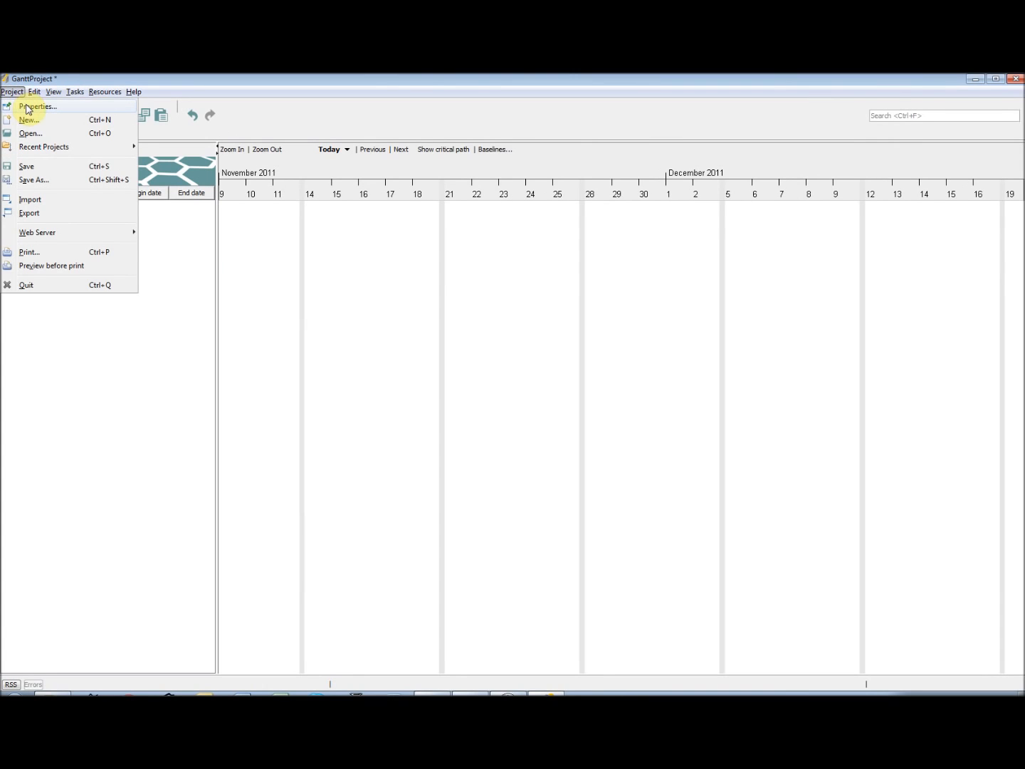
pyautogui.click(29, 106)
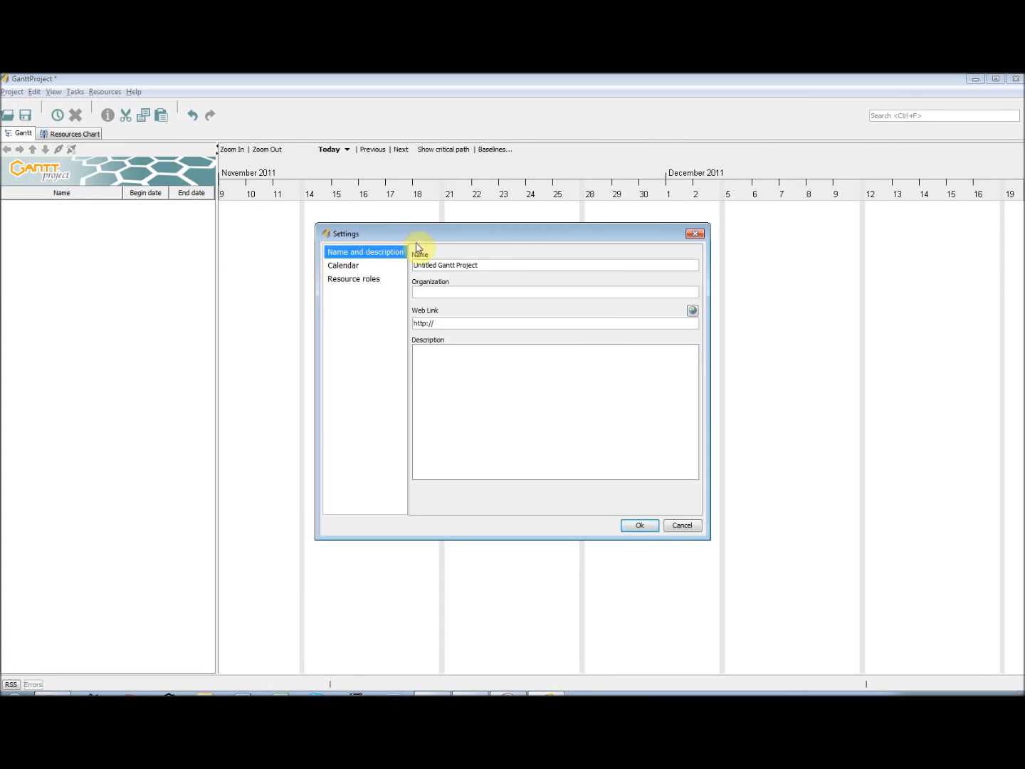
pyautogui.moveTo(483, 264); pyautogui.dragTo(403, 267)
pyautogui.write('Gantt')
pyautogui.click(440, 292)
pyautogui.write('Gantt')
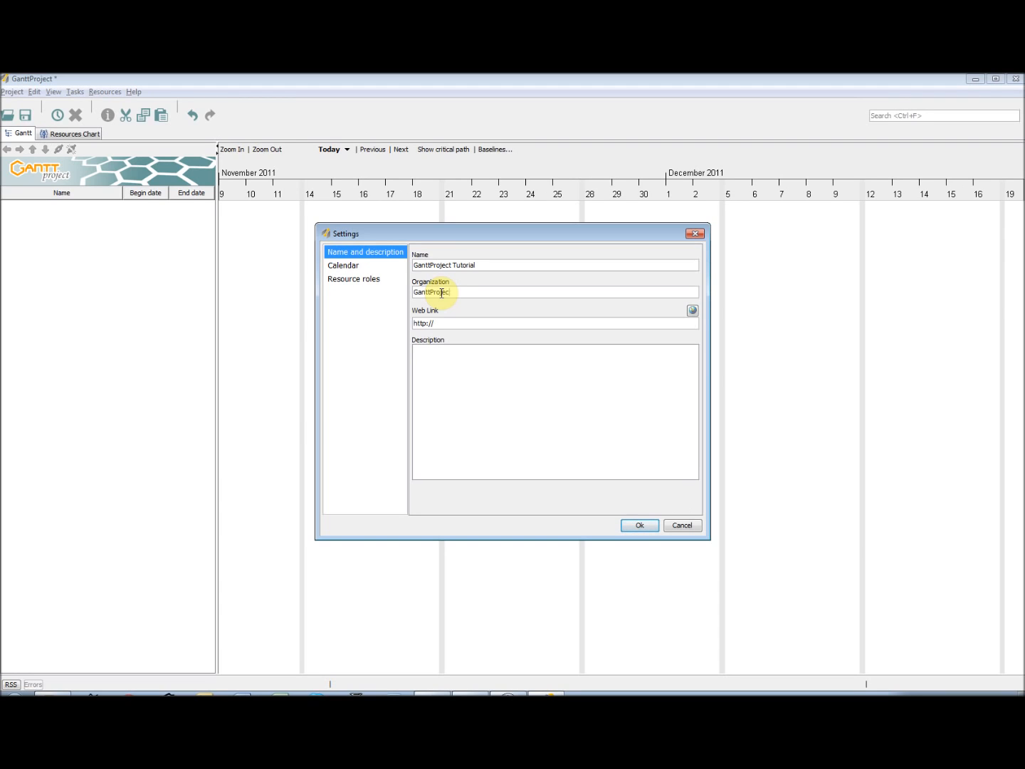
pyautogui.click(467, 324)
pyautogui.write('www.ganttproject')
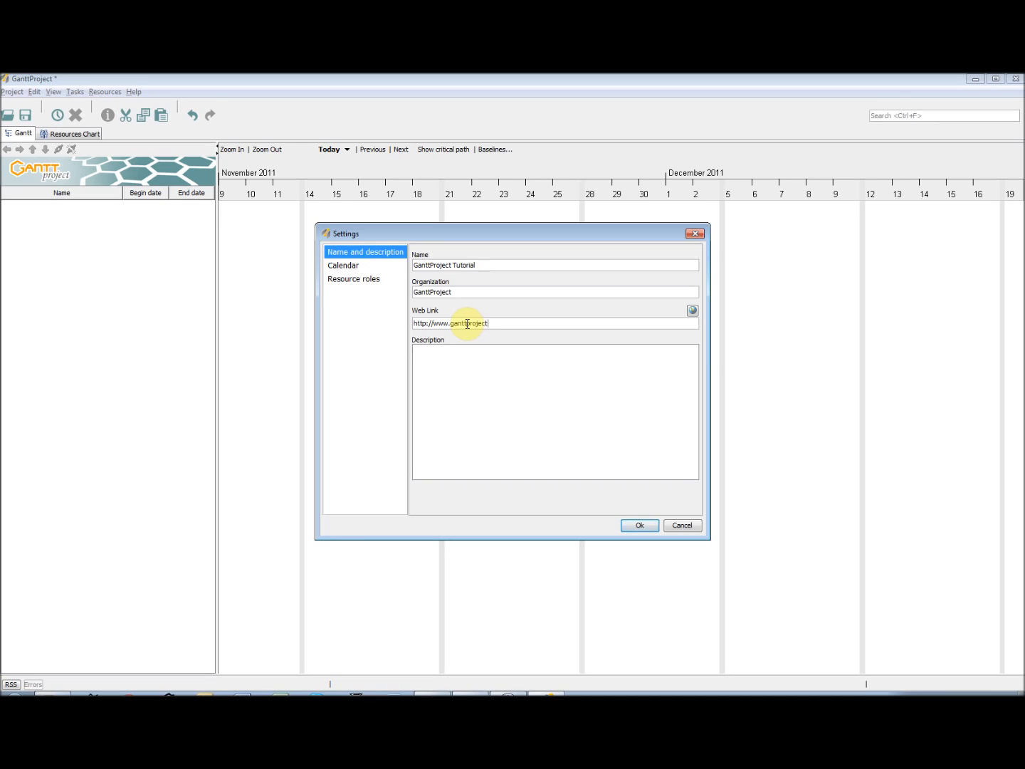
pyautogui.write('.biz')
pyautogui.click(465, 361)
pyautogui.write('This is a ganttpr')
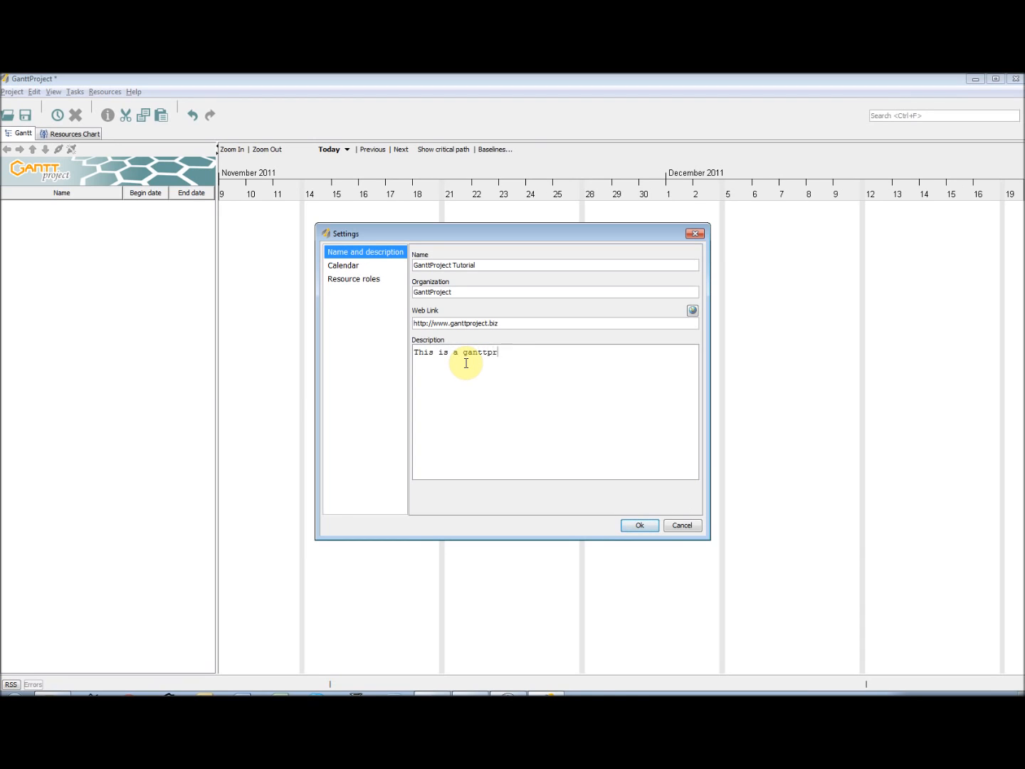
pyautogui.write('oject tutorial.')
pyautogui.click(643, 528)
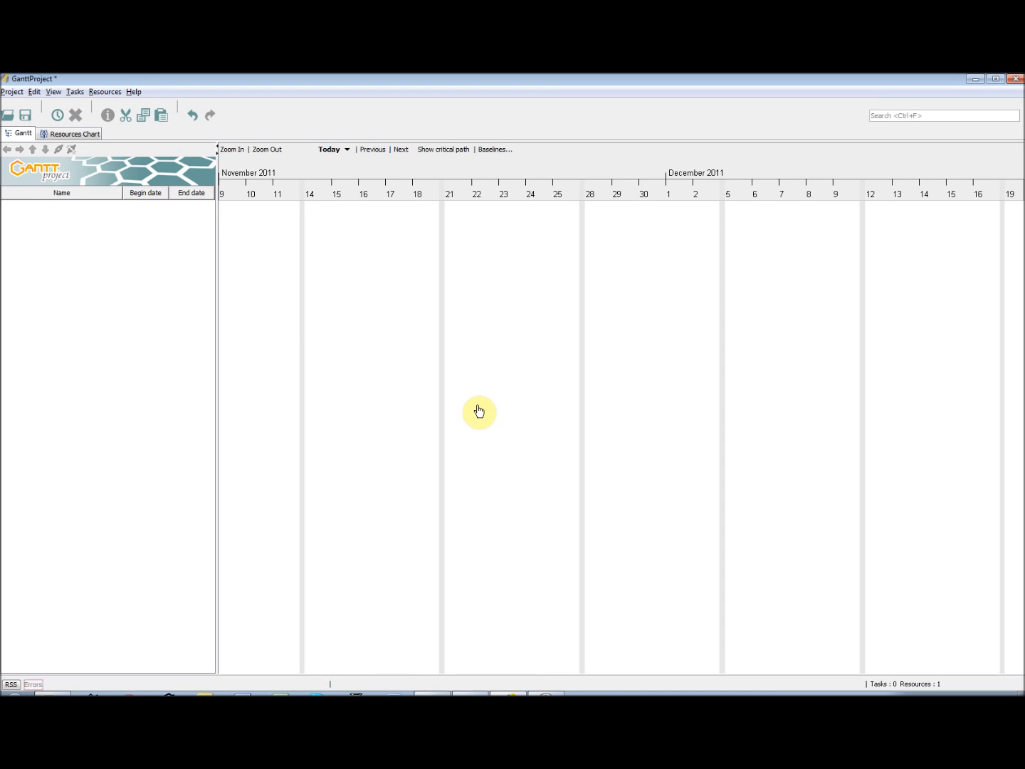
# Start a new resource in the Resources Chart and enter the person's full name, phone number and e-mail address
pyautogui.click(68, 134)
pyautogui.rightClick(91, 343)
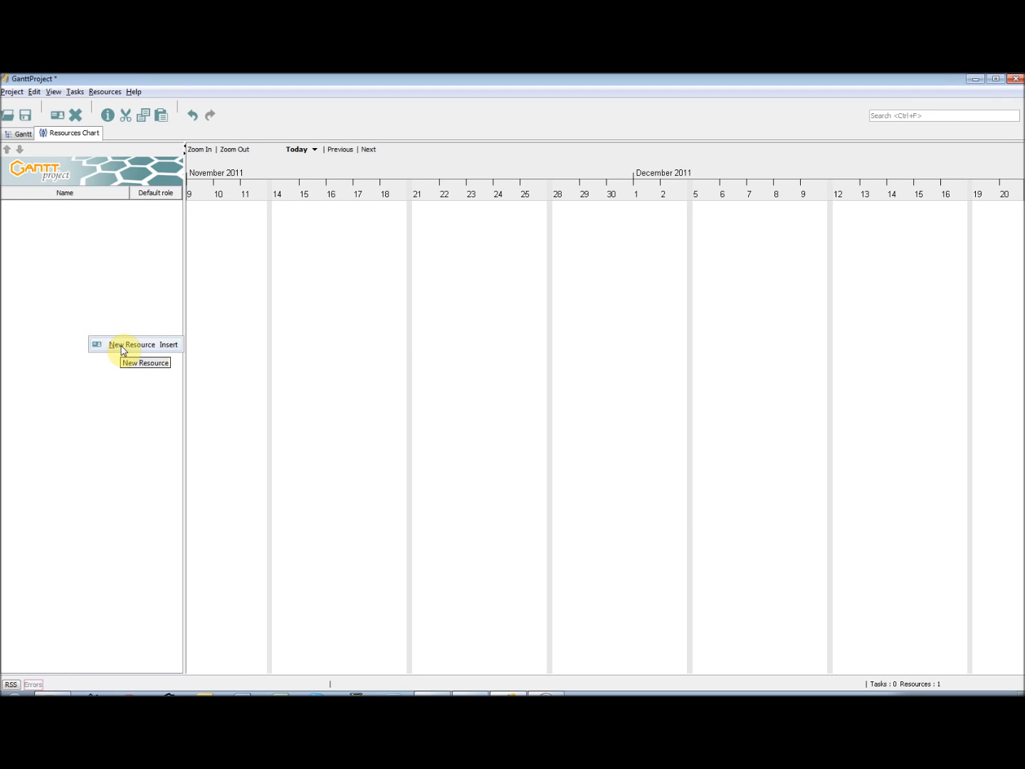
pyautogui.click(115, 316)
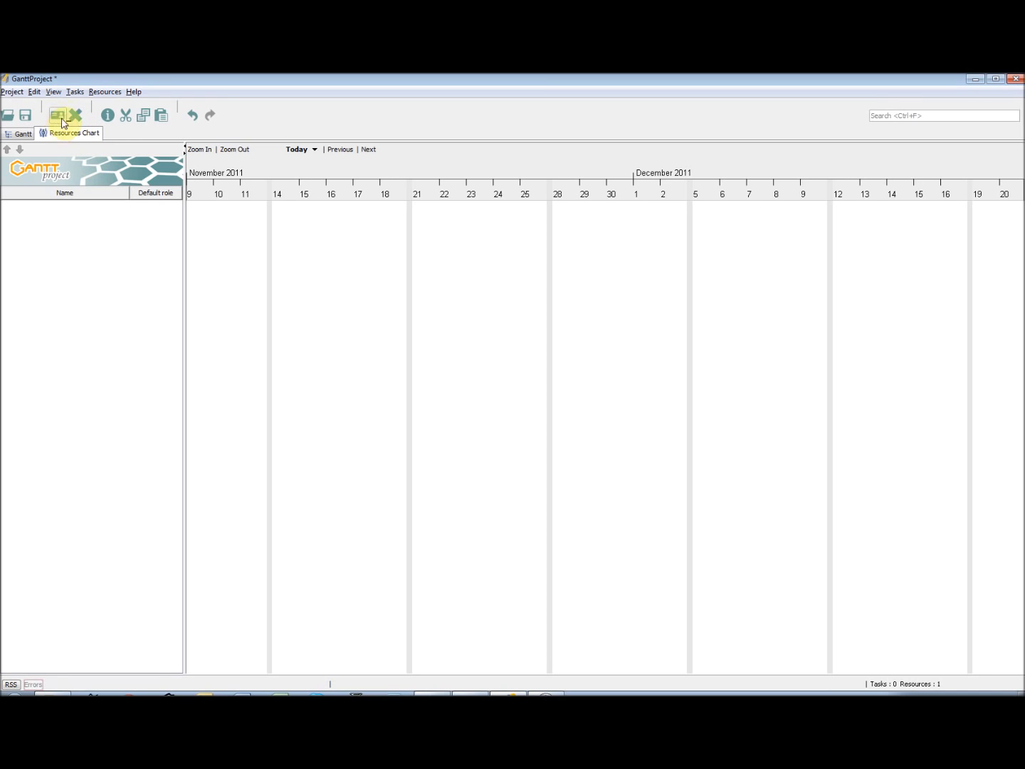
pyautogui.click(98, 93)
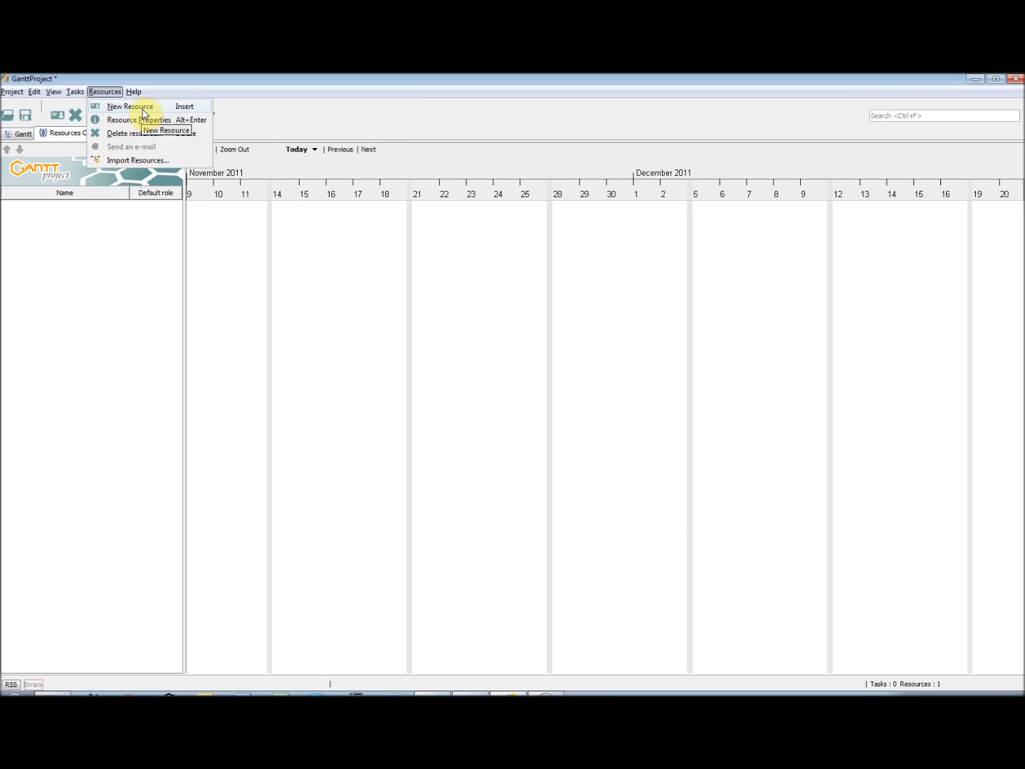
pyautogui.click(143, 112)
pyautogui.click(505, 308)
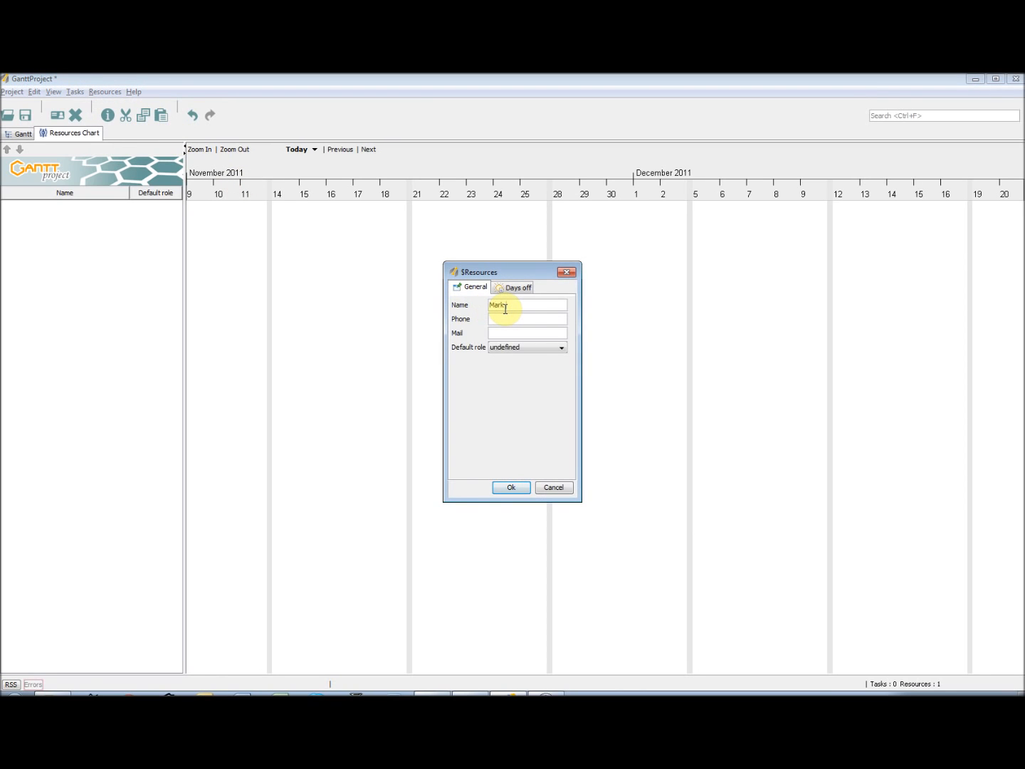
pyautogui.click(521, 318)
pyautogui.write('123456789')
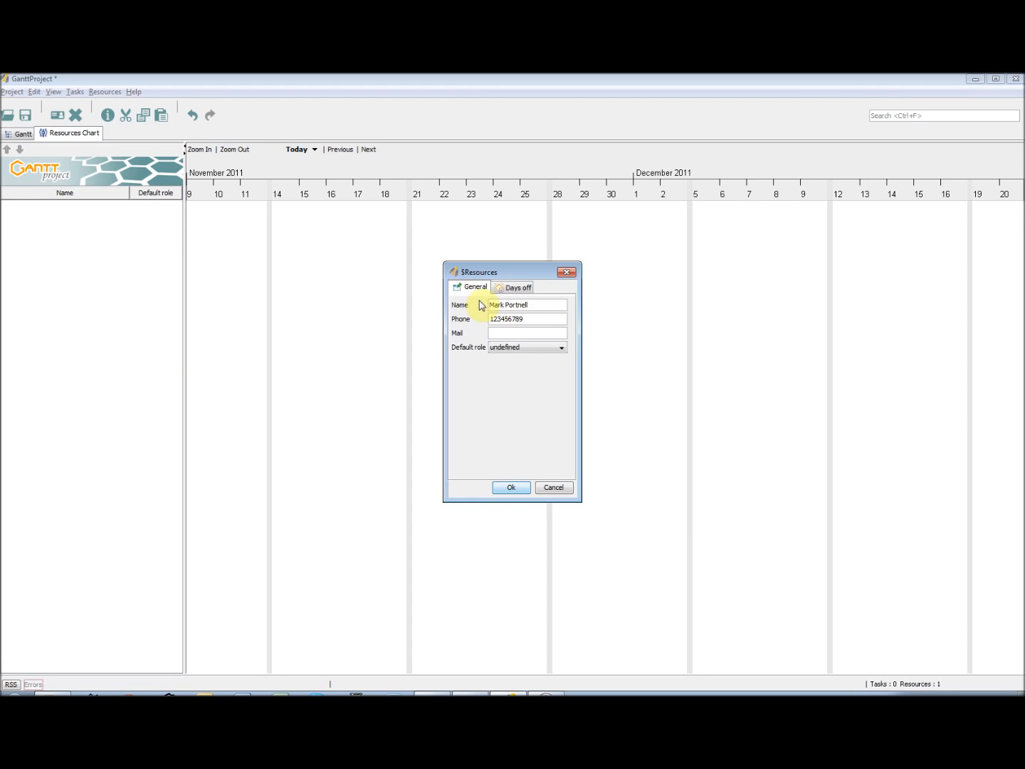
pyautogui.click(499, 333)
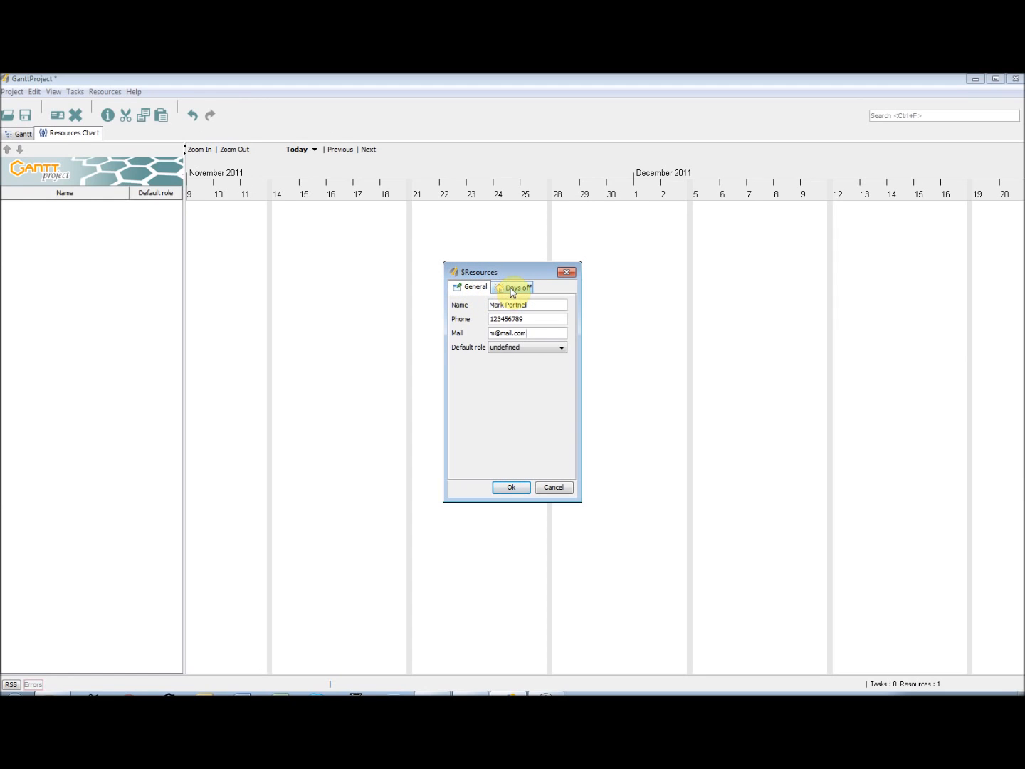
# Check the new resource's days off fields and set its default role to project manager
pyautogui.click(510, 291)
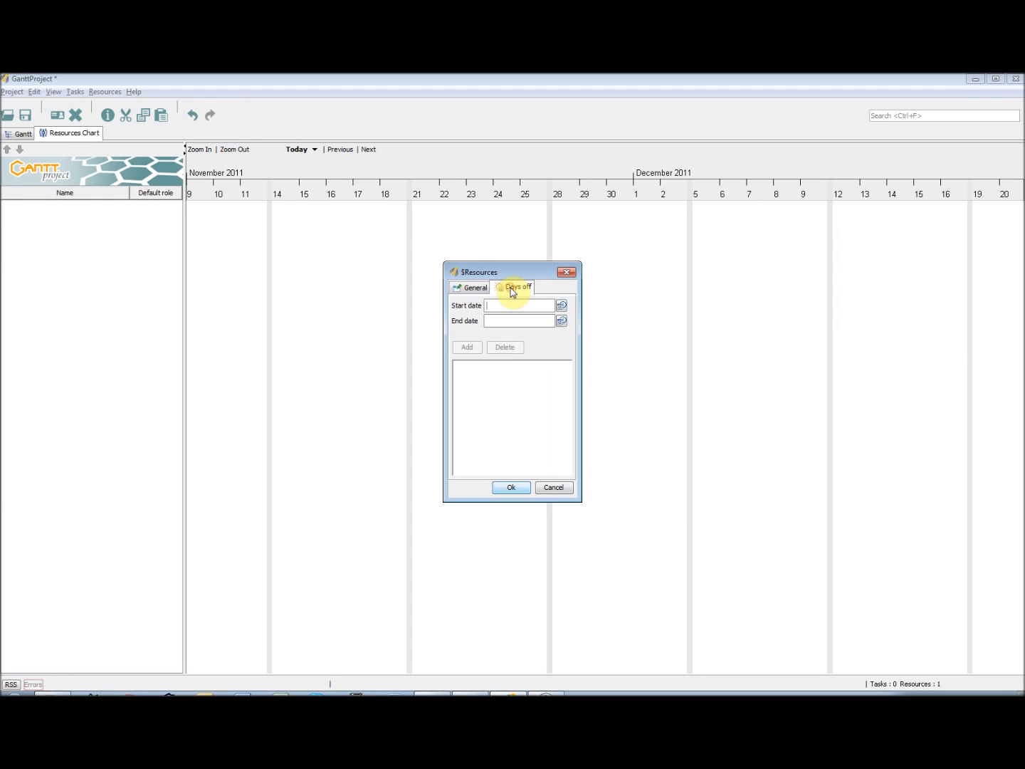
pyautogui.click(517, 320)
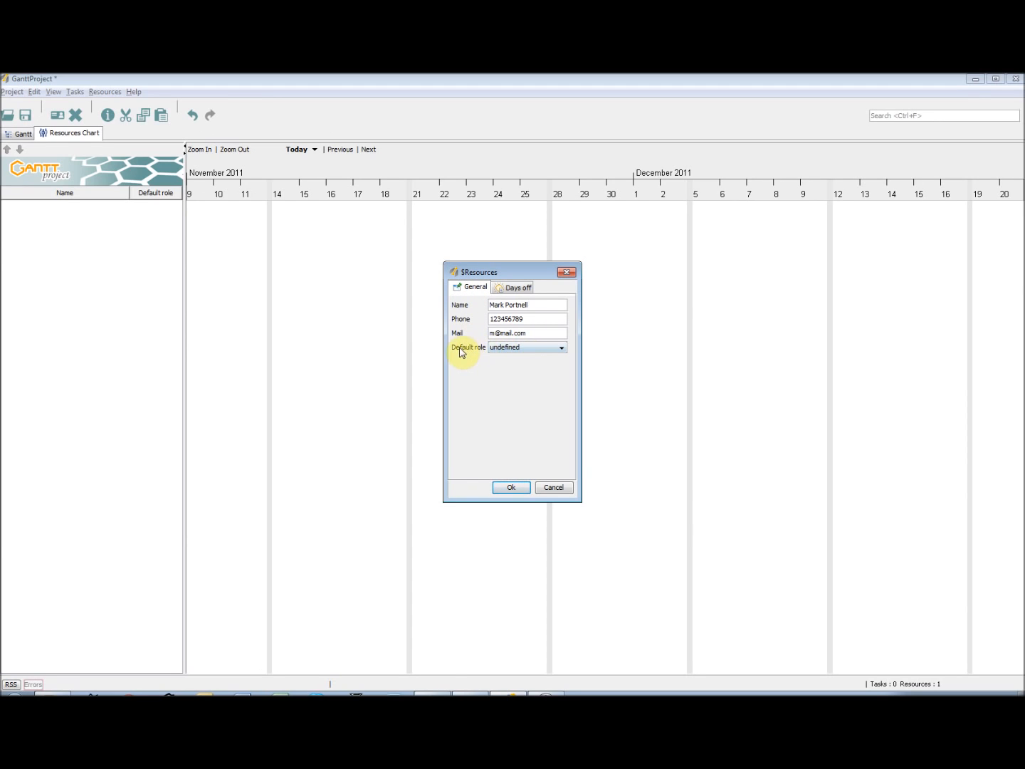
pyautogui.click(542, 350)
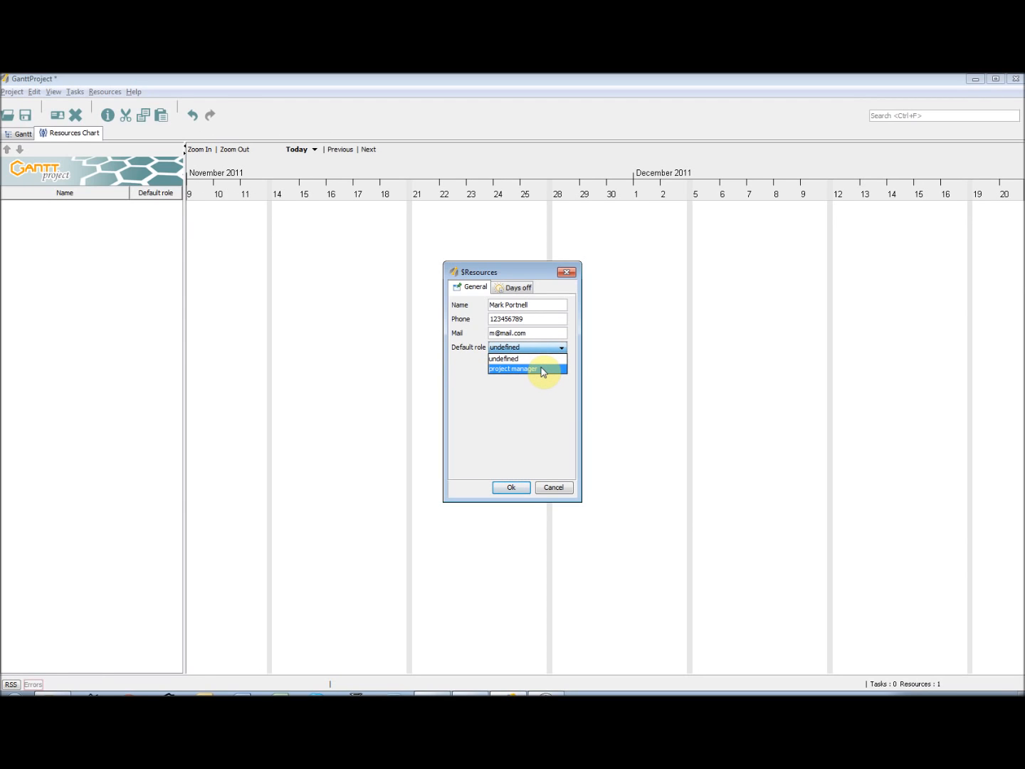
pyautogui.click(542, 368)
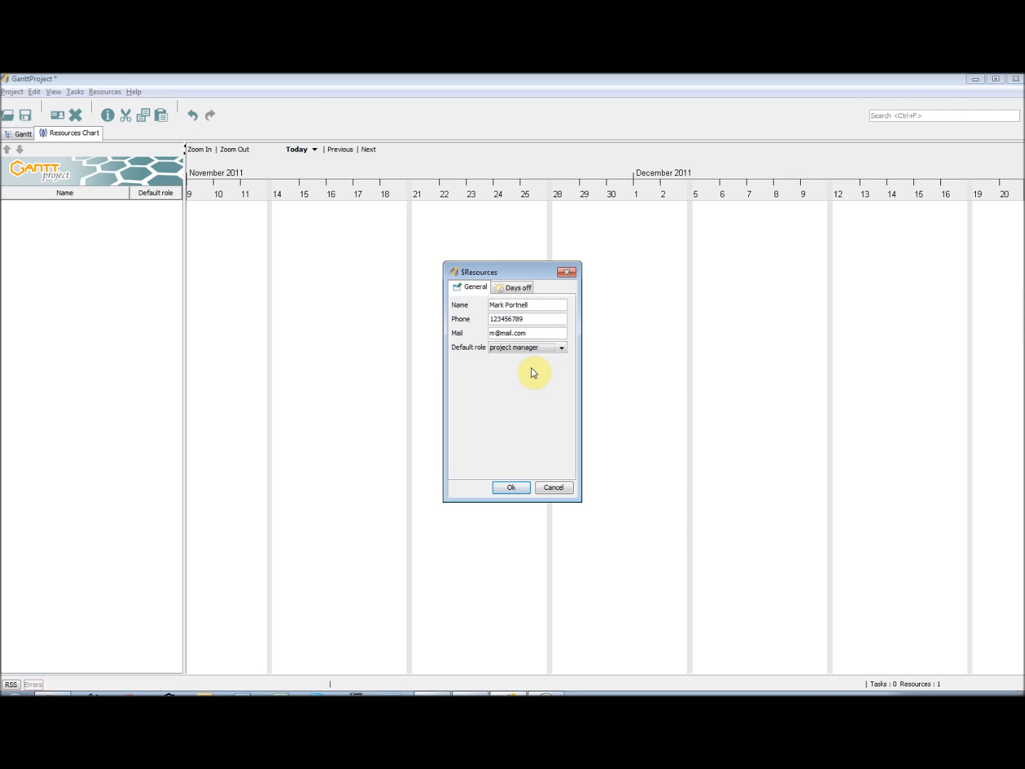
# Save the new resource and add "Documentation Manager" as a resource role in the project settings
pyautogui.click(514, 490)
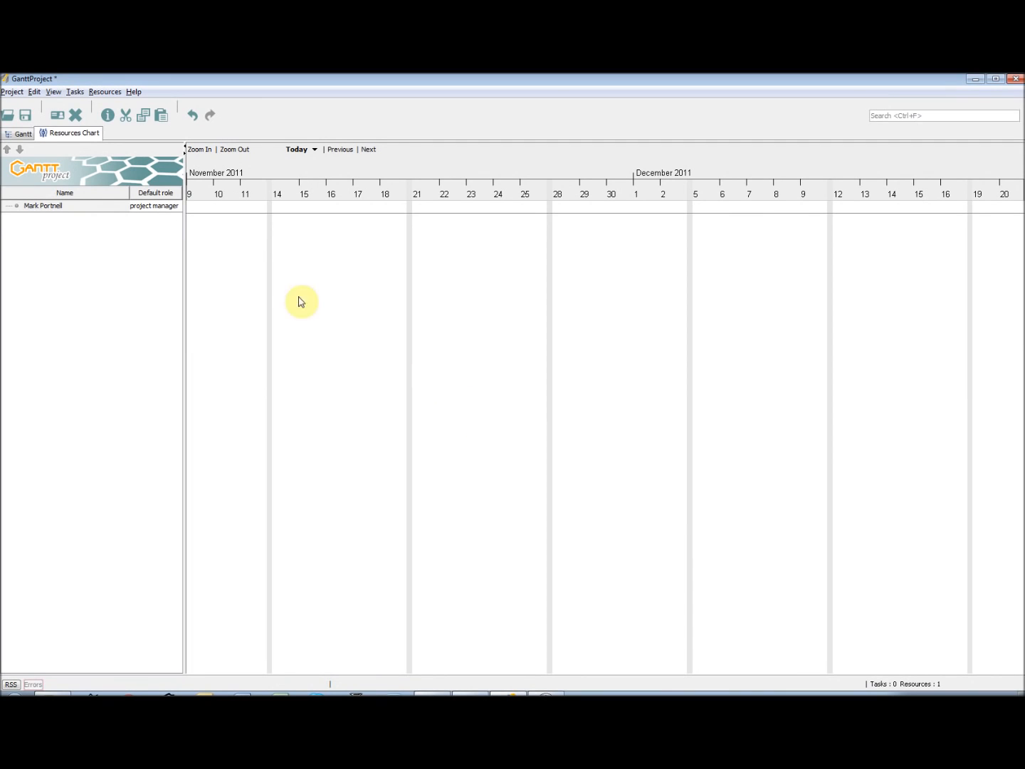
pyautogui.click(12, 92)
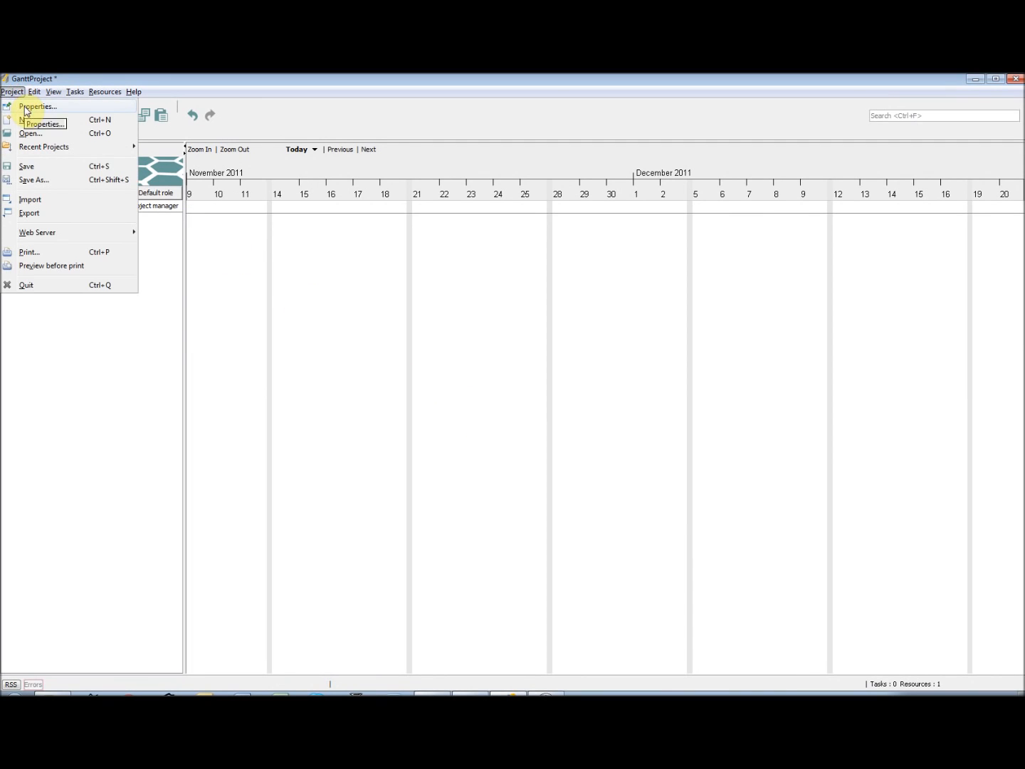
pyautogui.click(22, 106)
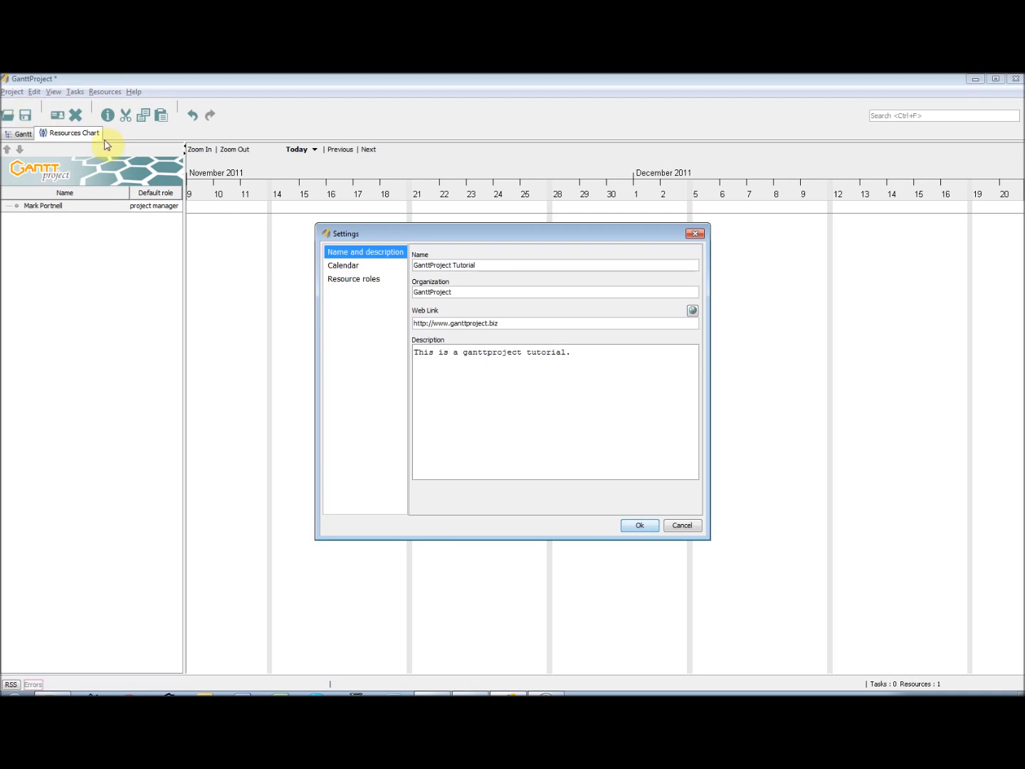
pyautogui.click(355, 281)
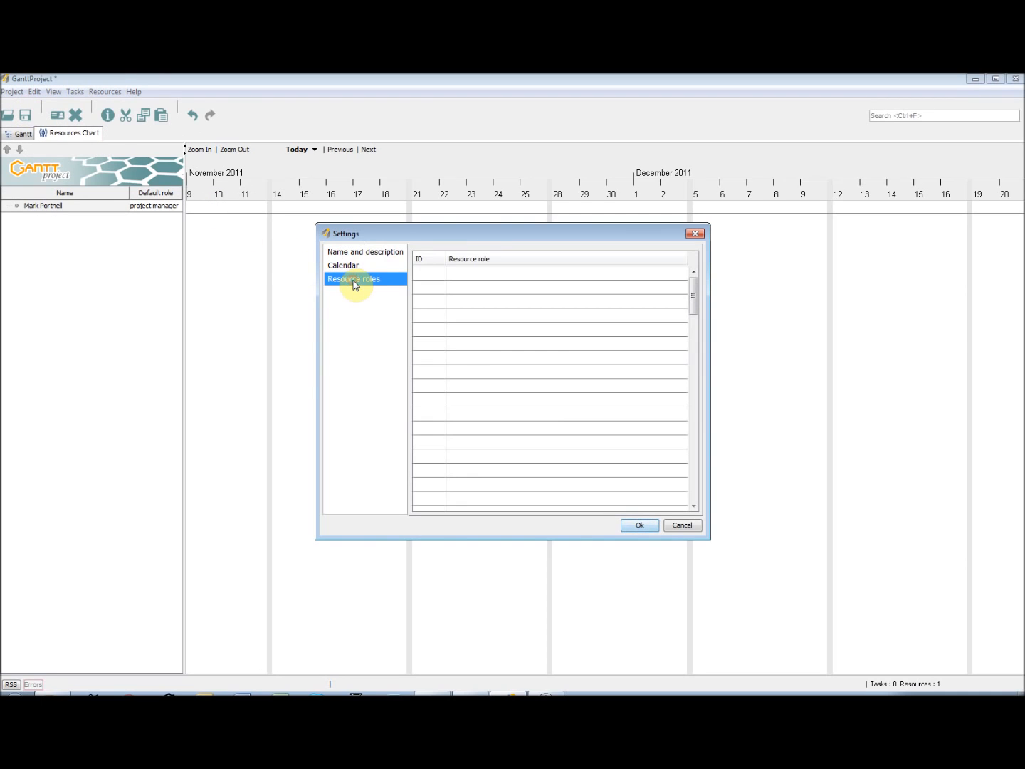
pyautogui.click(490, 274)
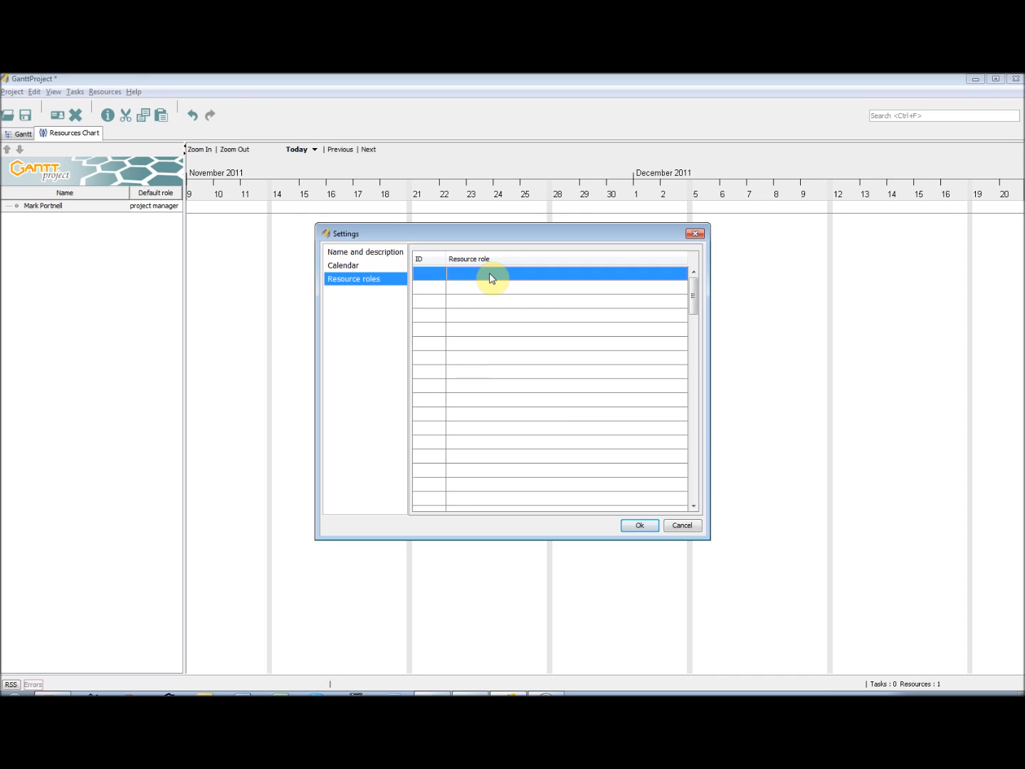
pyautogui.doubleClick(491, 275)
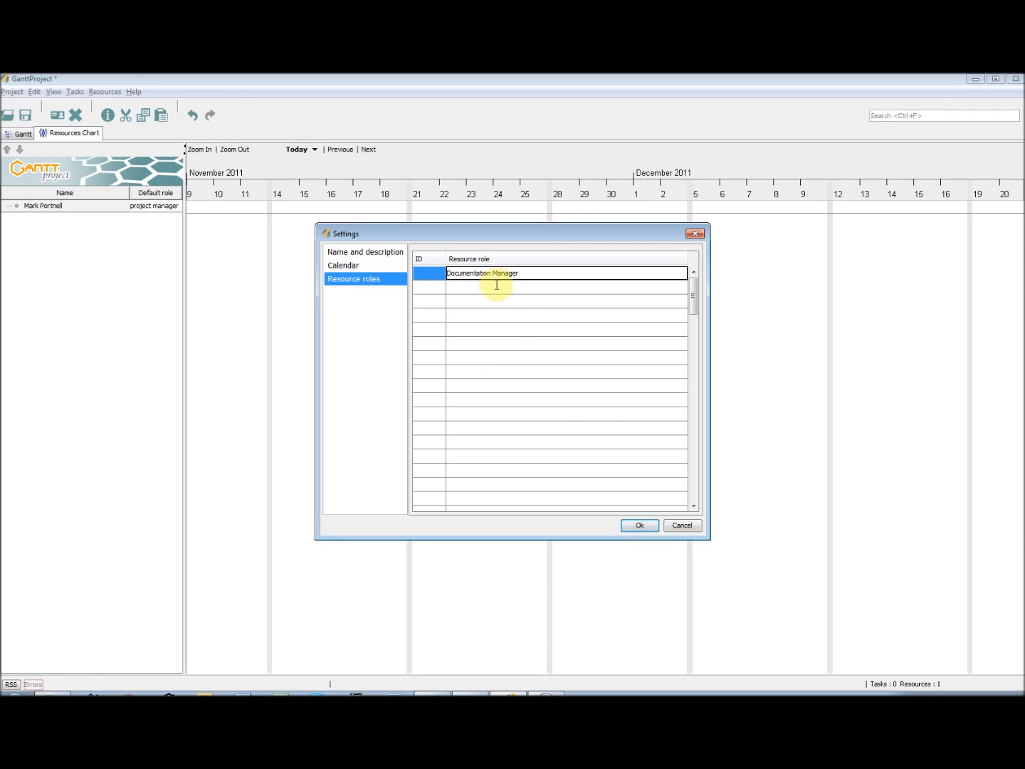
pyautogui.click(640, 527)
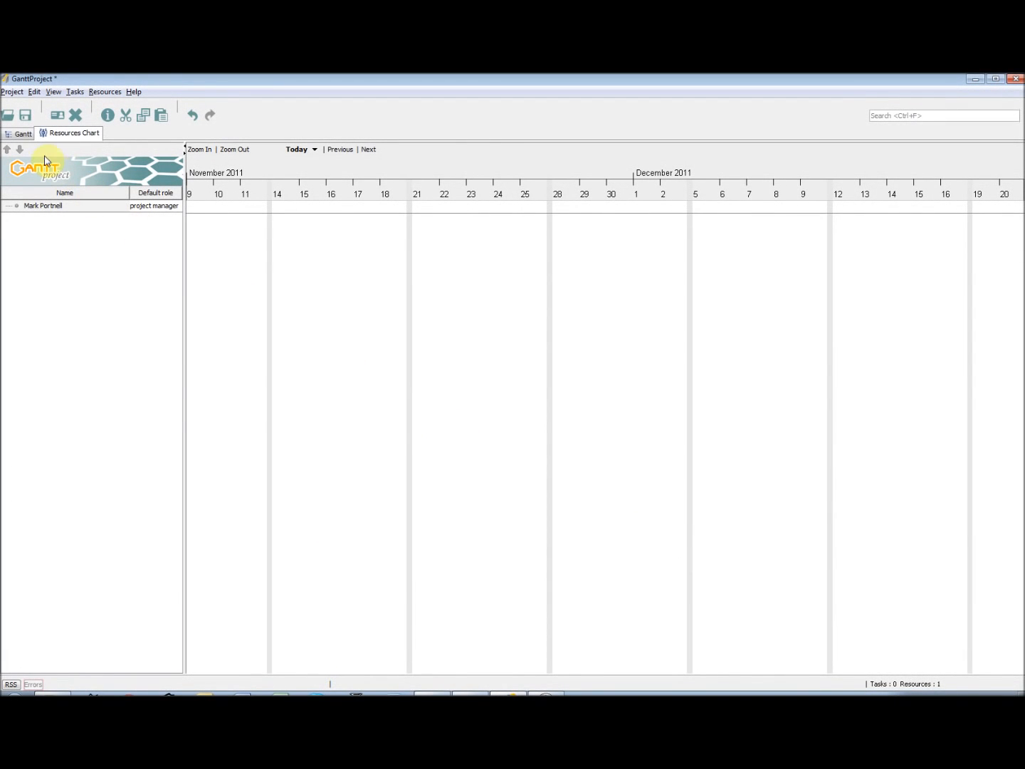
# Create a new task in the Gantt chart and check that its begin and end date cells are editable
pyautogui.click(24, 134)
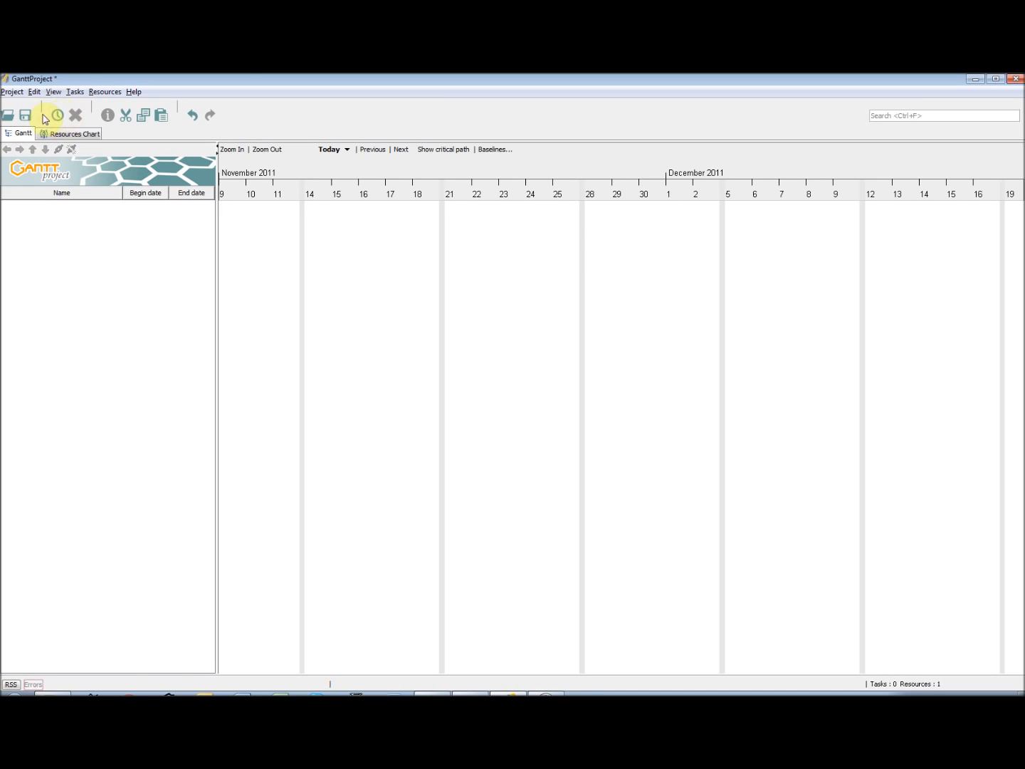
pyautogui.click(73, 93)
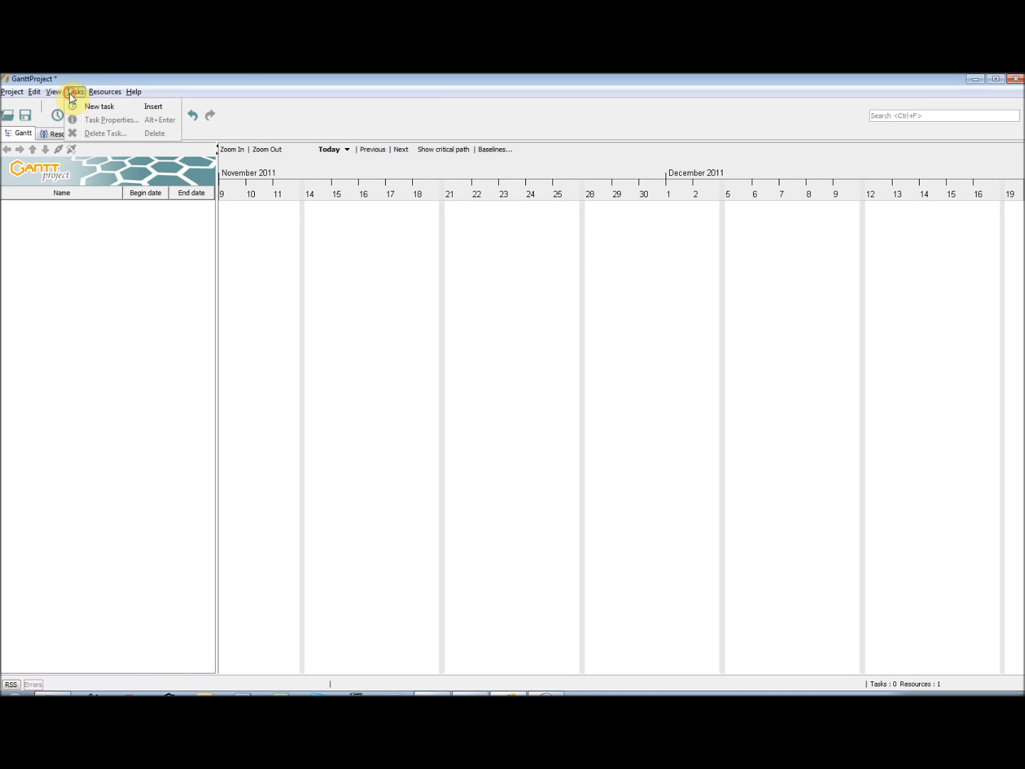
pyautogui.click(102, 106)
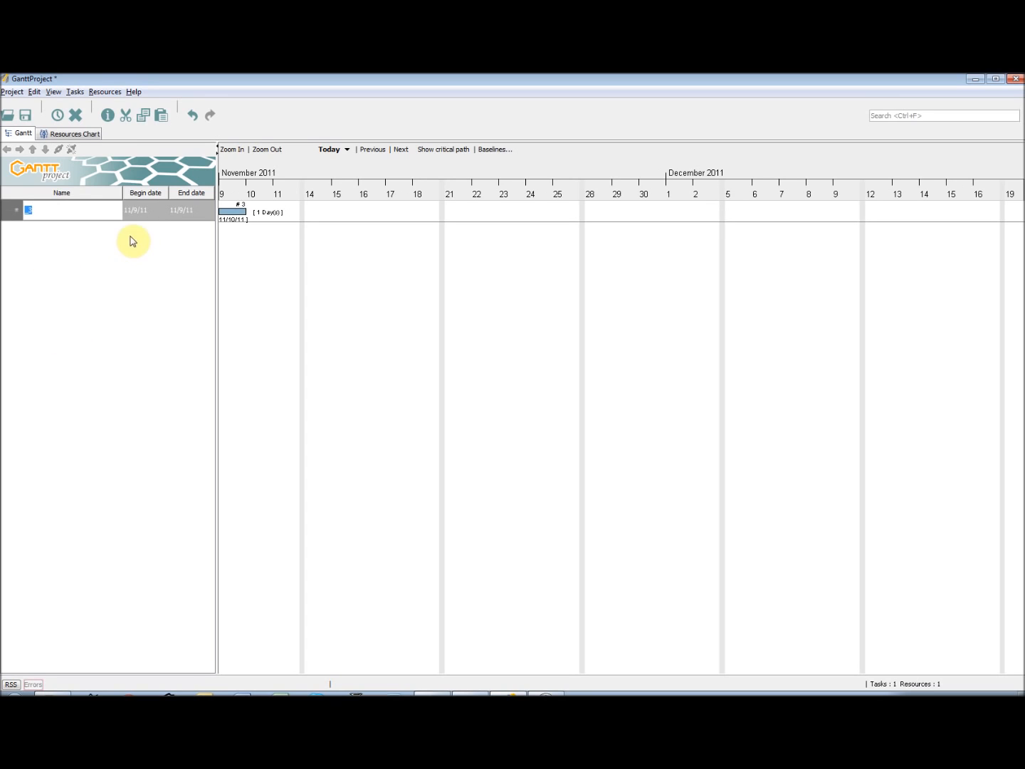
pyautogui.doubleClick(141, 210)
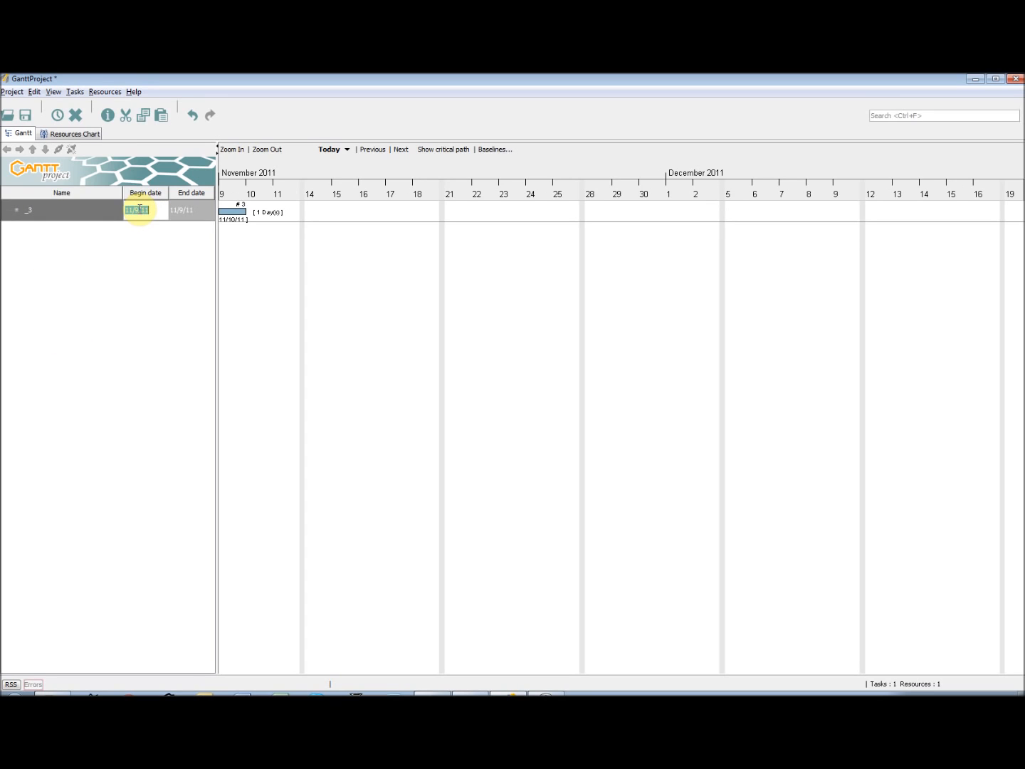
pyautogui.doubleClick(191, 210)
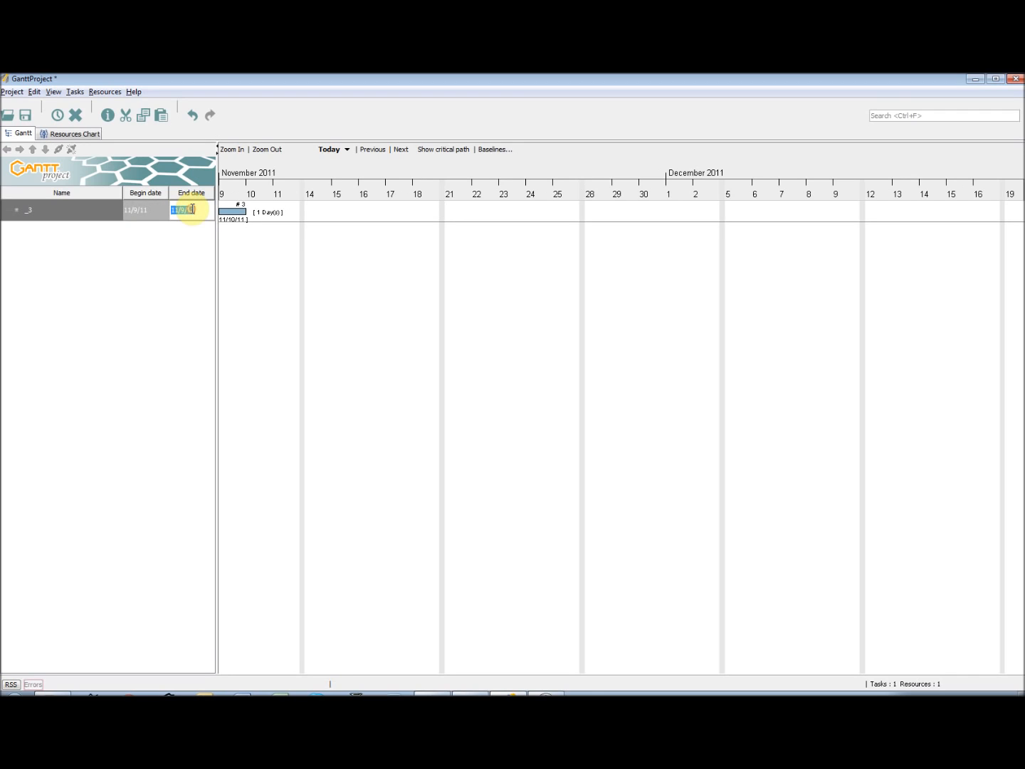
pyautogui.click(94, 209)
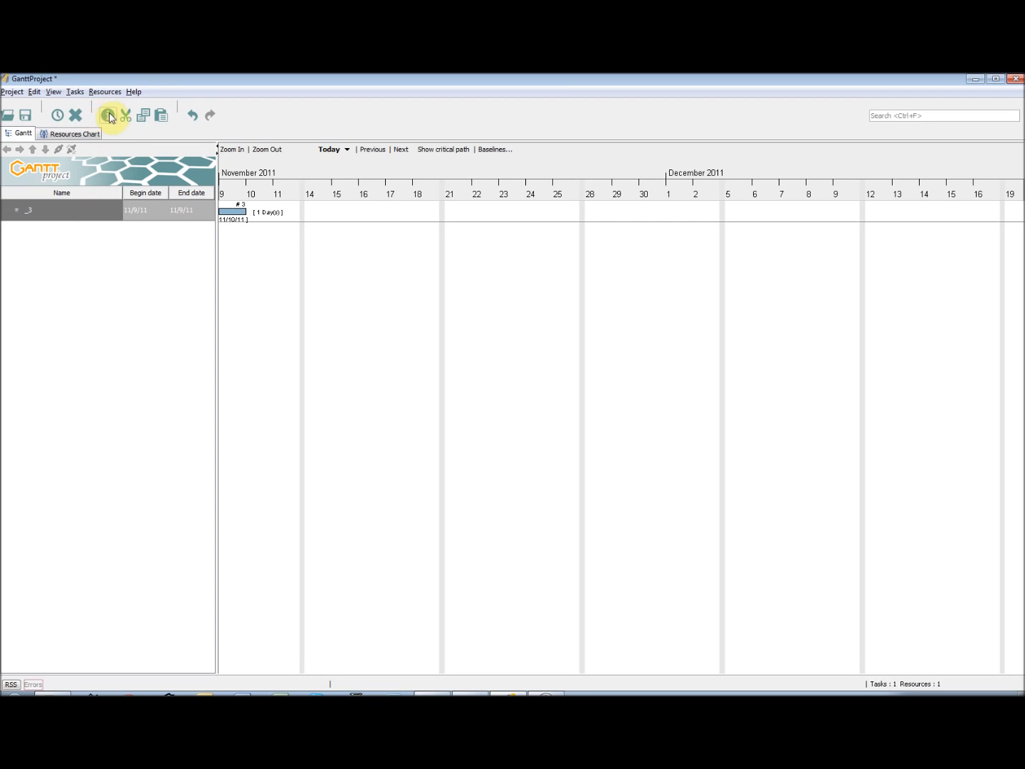
# Open the new task's properties and set its end date to November 11, 2011
pyautogui.click(78, 91)
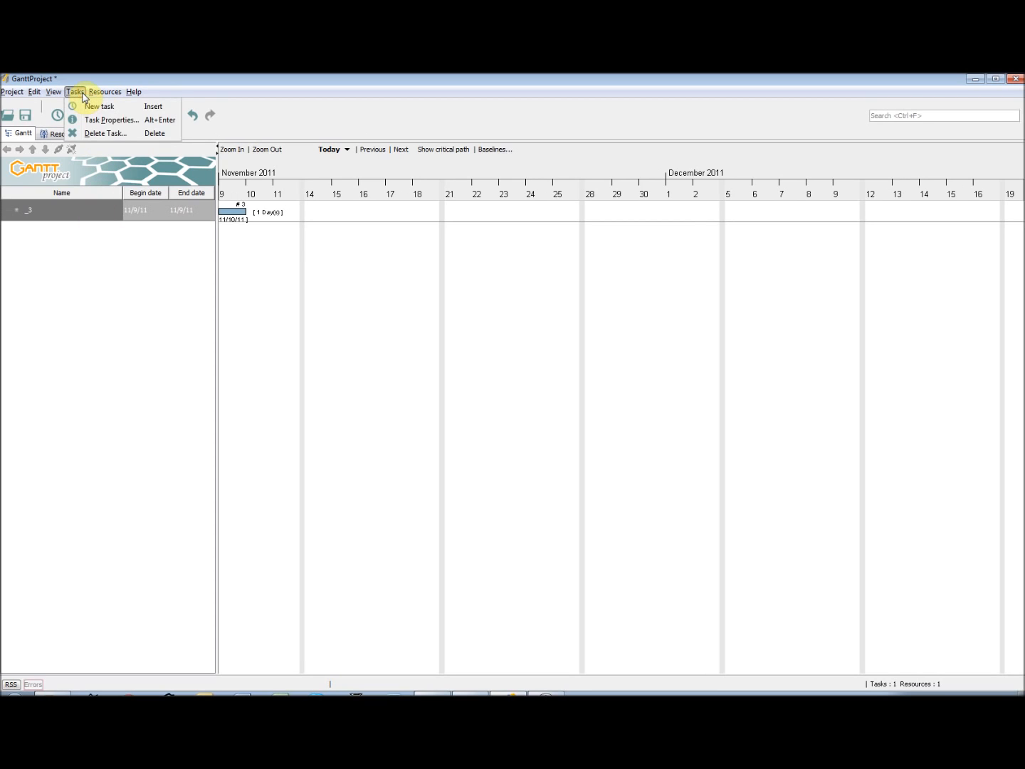
pyautogui.click(83, 234)
pyautogui.rightClick(89, 212)
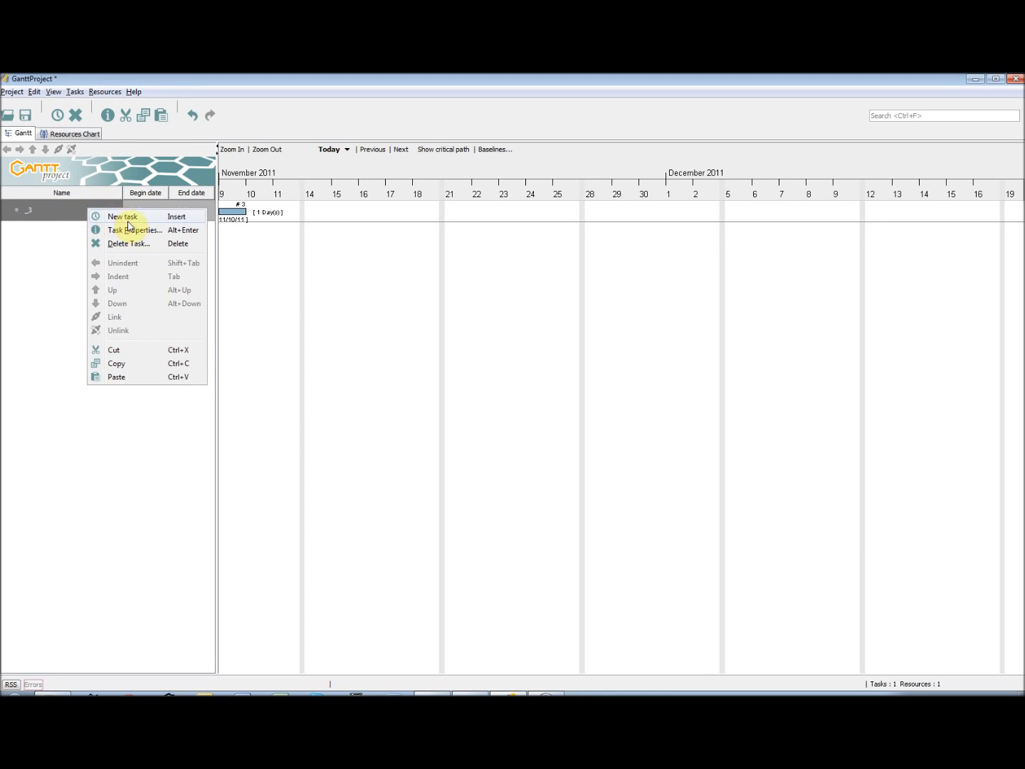
pyautogui.click(142, 230)
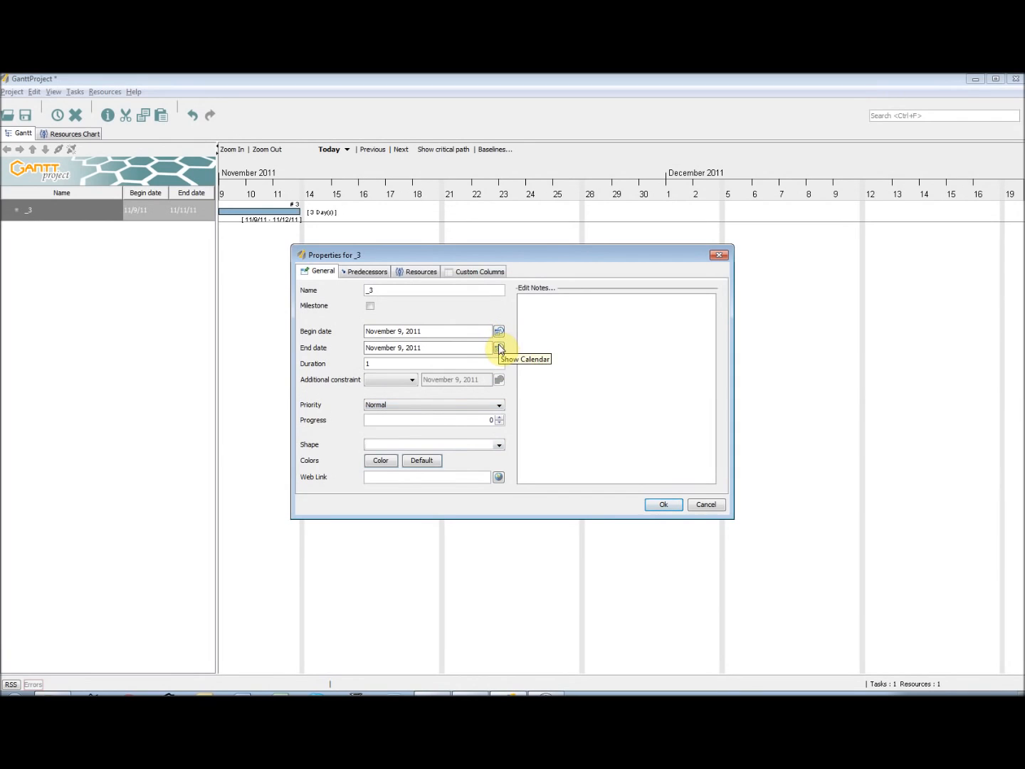
pyautogui.click(500, 349)
pyautogui.click(437, 425)
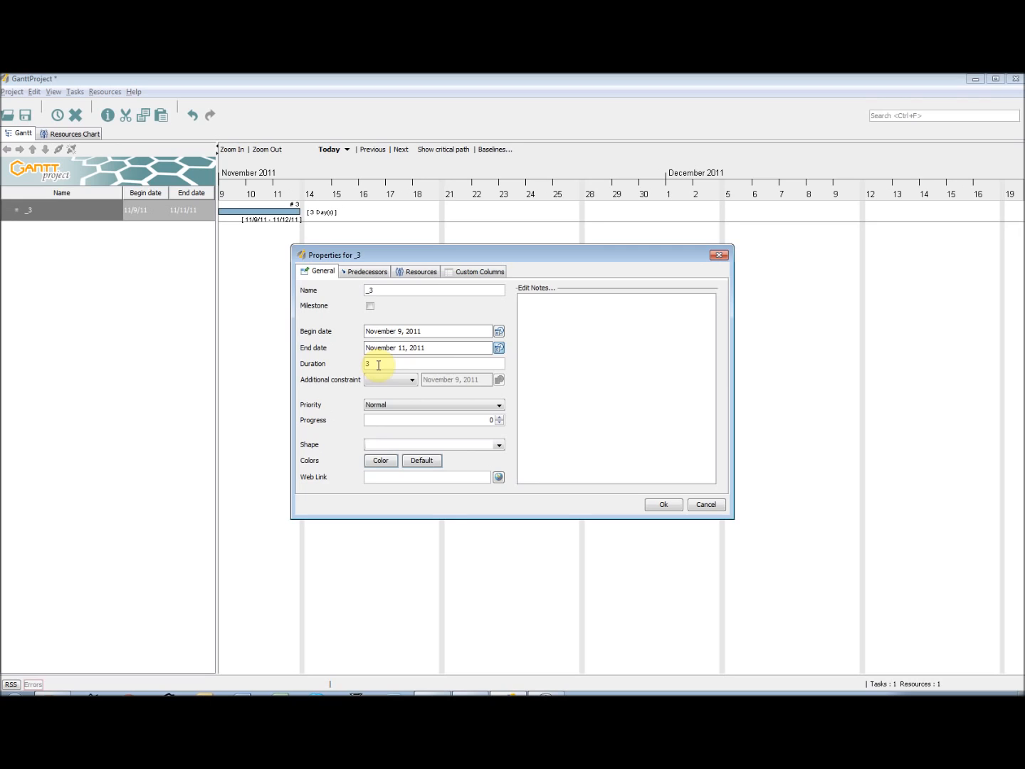
# Set the task's end date to November 9, 2011, and switch its milestone option on and off again
pyautogui.click(499, 349)
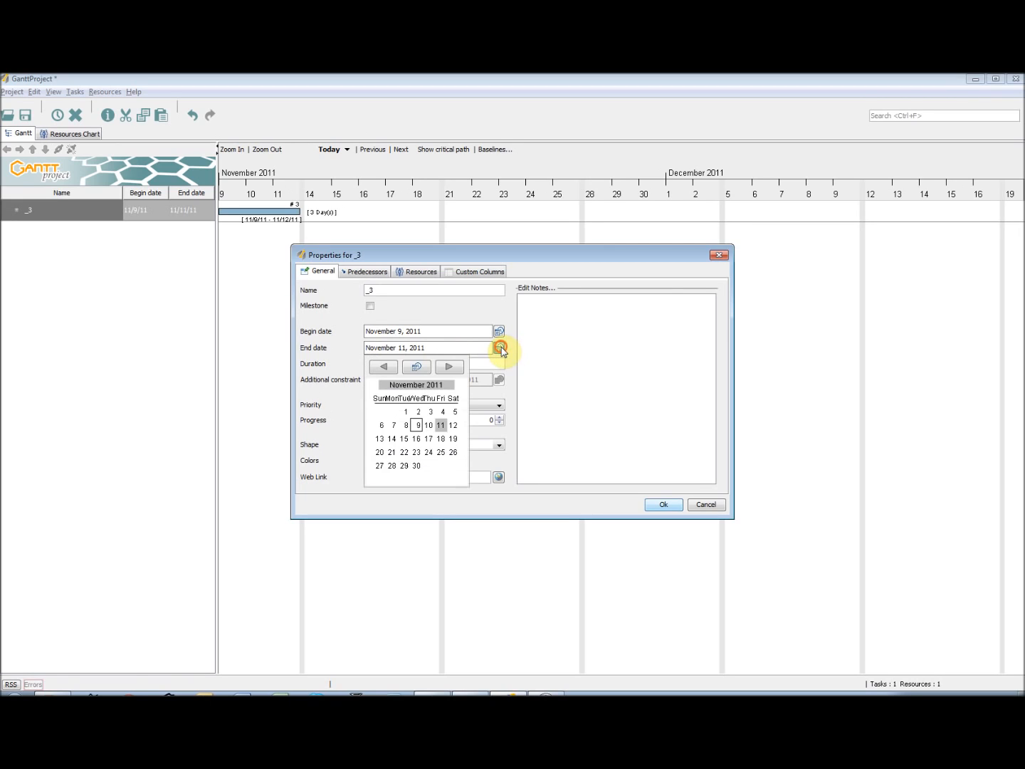
pyautogui.click(419, 427)
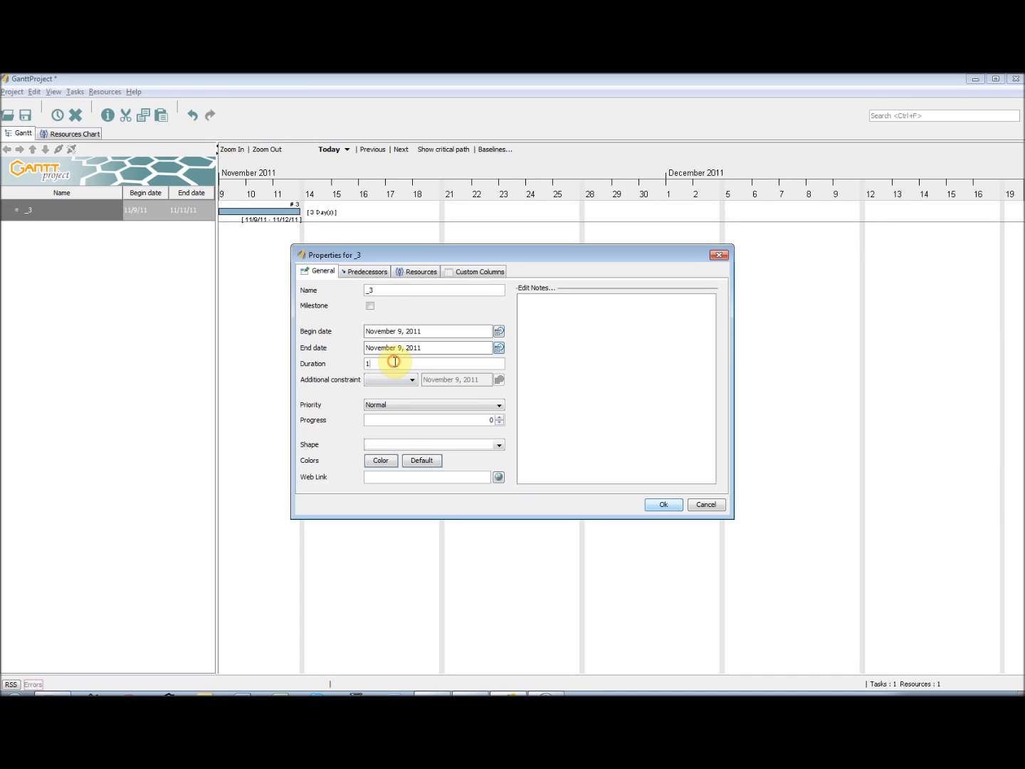
pyautogui.click(370, 306)
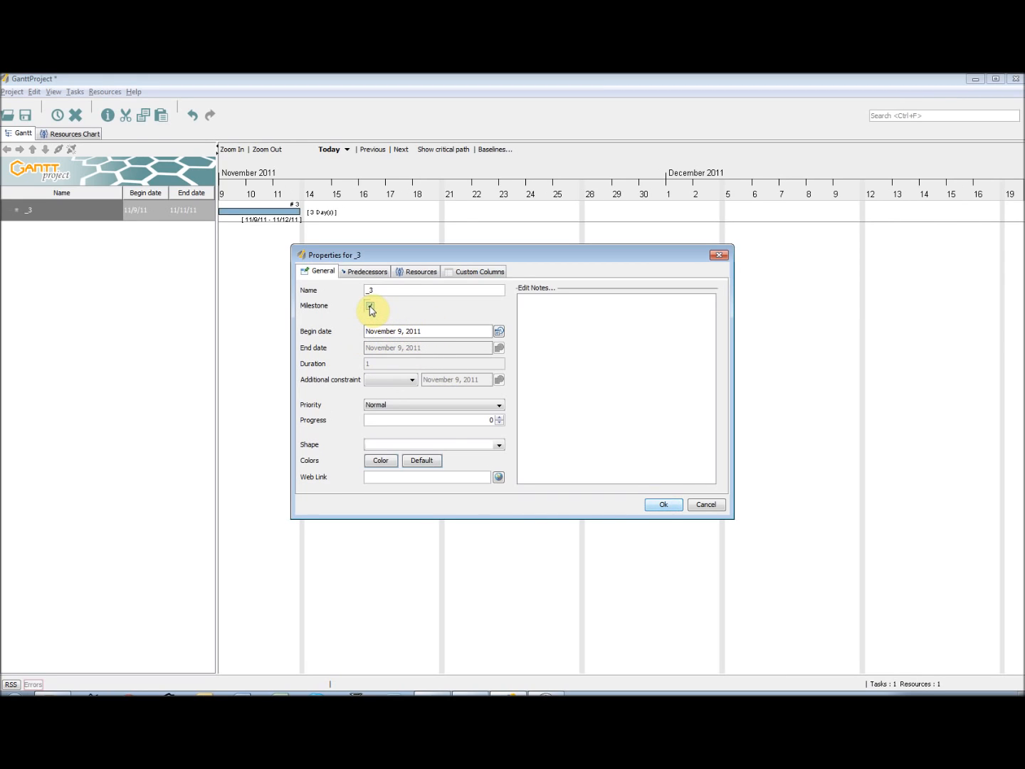
pyautogui.click(370, 308)
# Try the Earliest begin constraint on the task, clear it again, and choose Normal from the priority options
pyautogui.click(414, 381)
pyautogui.click(406, 401)
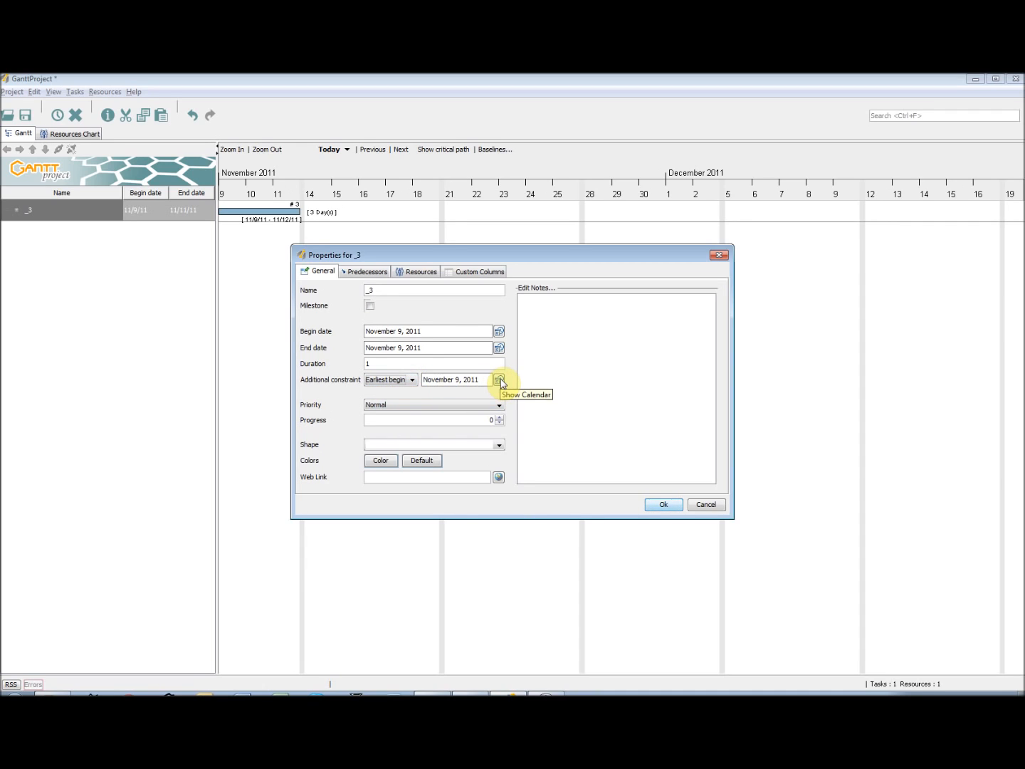
pyautogui.click(500, 382)
pyautogui.click(504, 382)
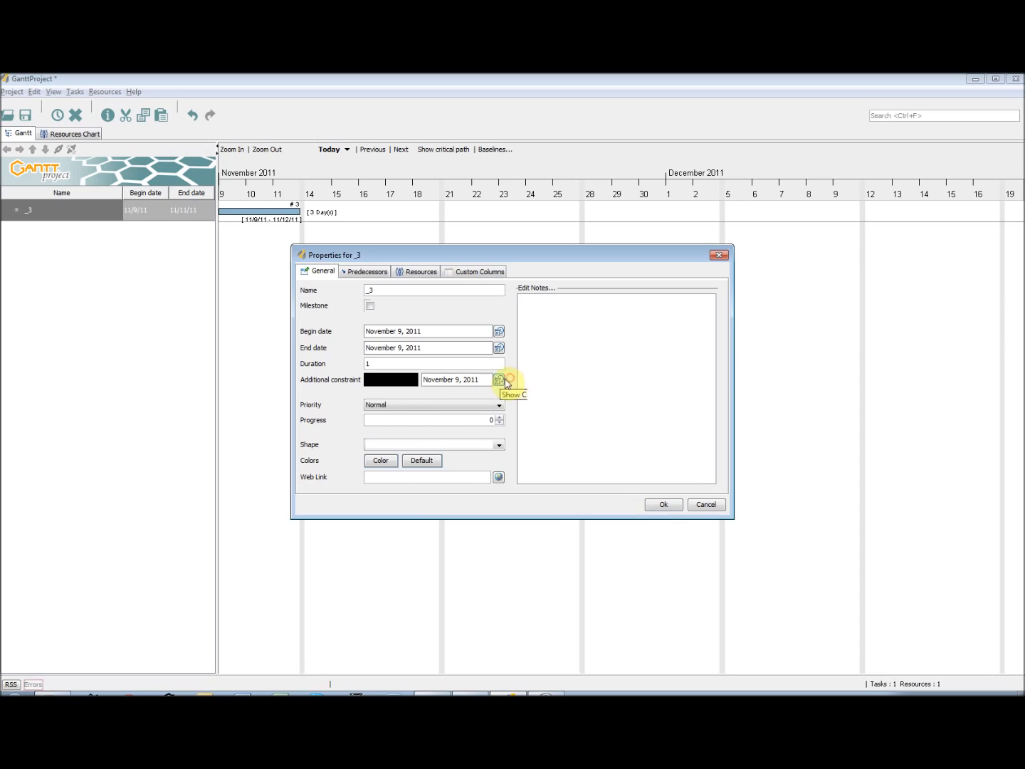
pyautogui.click(404, 382)
pyautogui.click(403, 391)
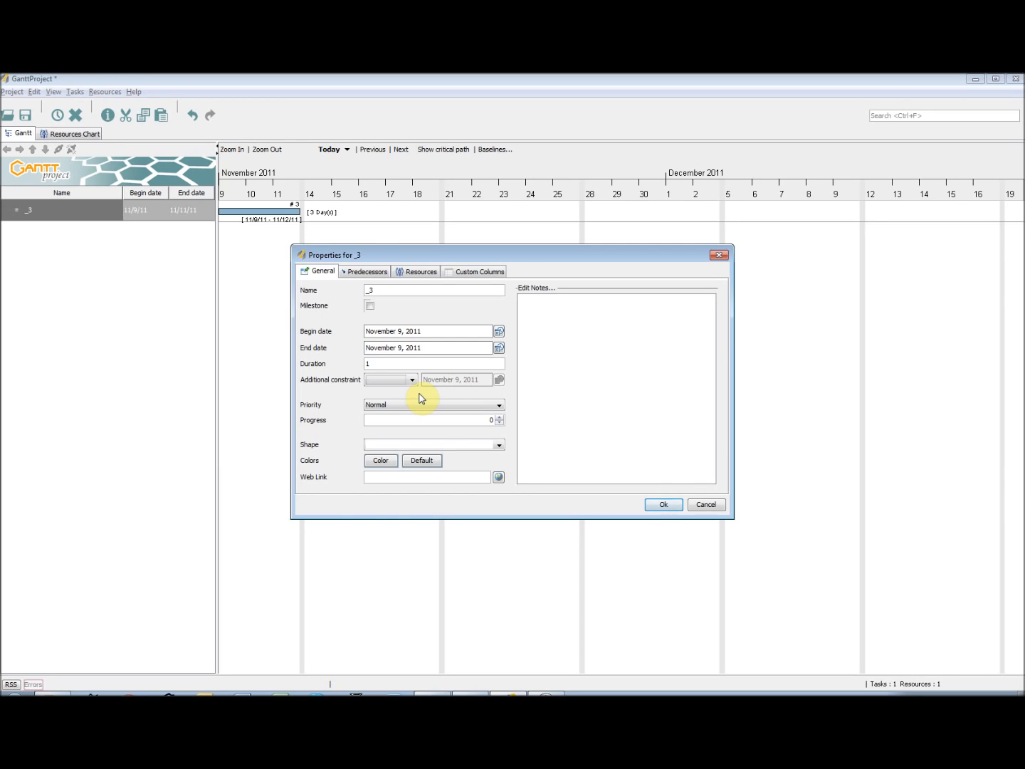
pyautogui.click(420, 406)
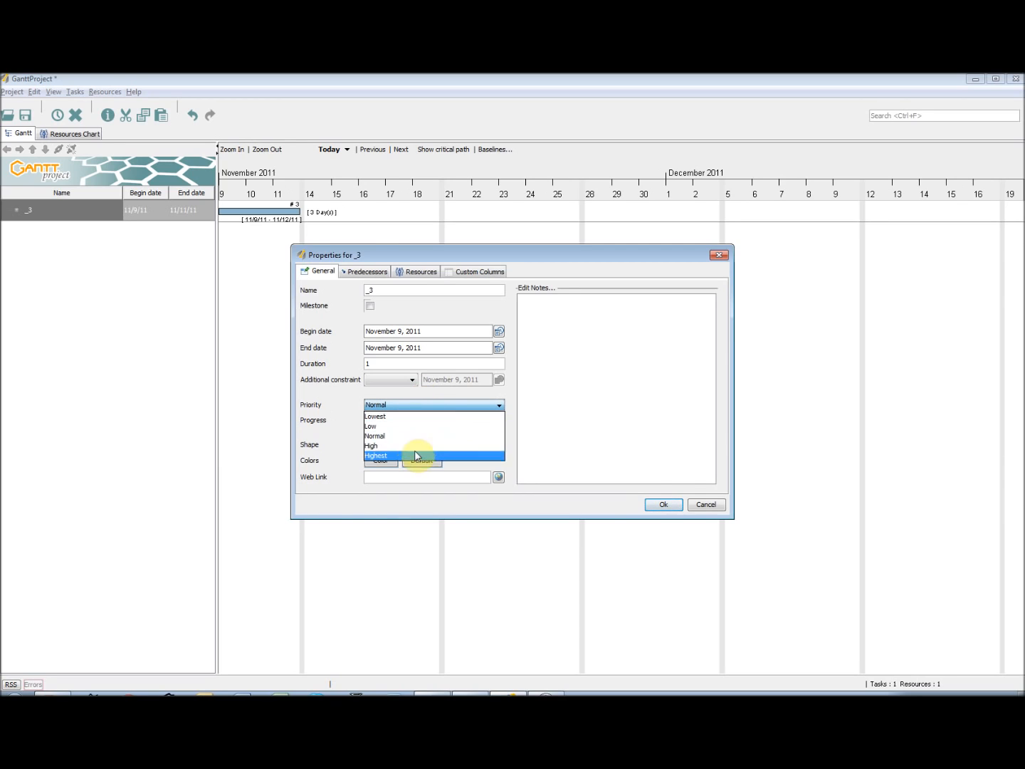
pyautogui.click(420, 436)
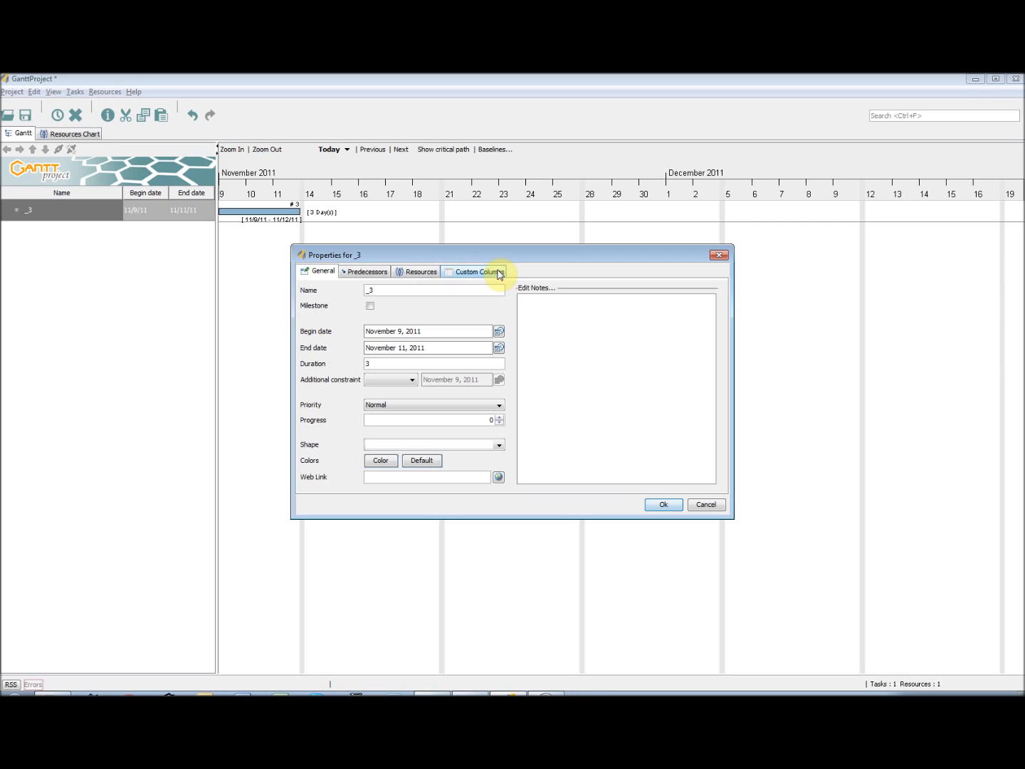
# Try to add a predecessor to the task and check which tasks are offered
pyautogui.click(364, 274)
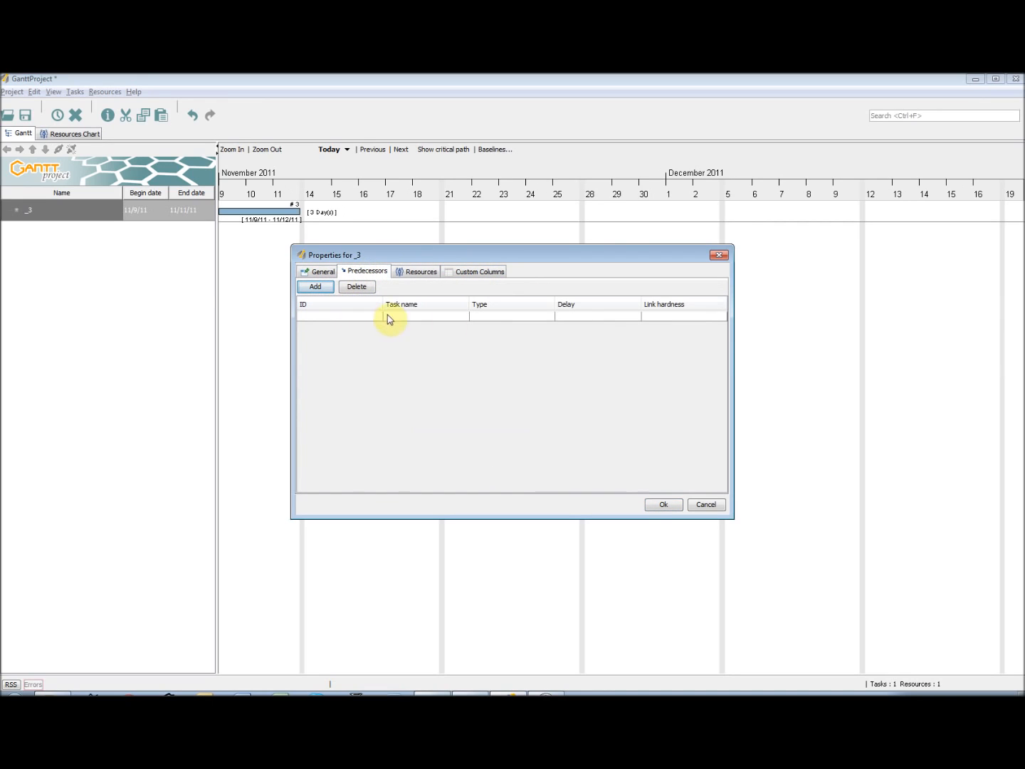
pyautogui.click(323, 290)
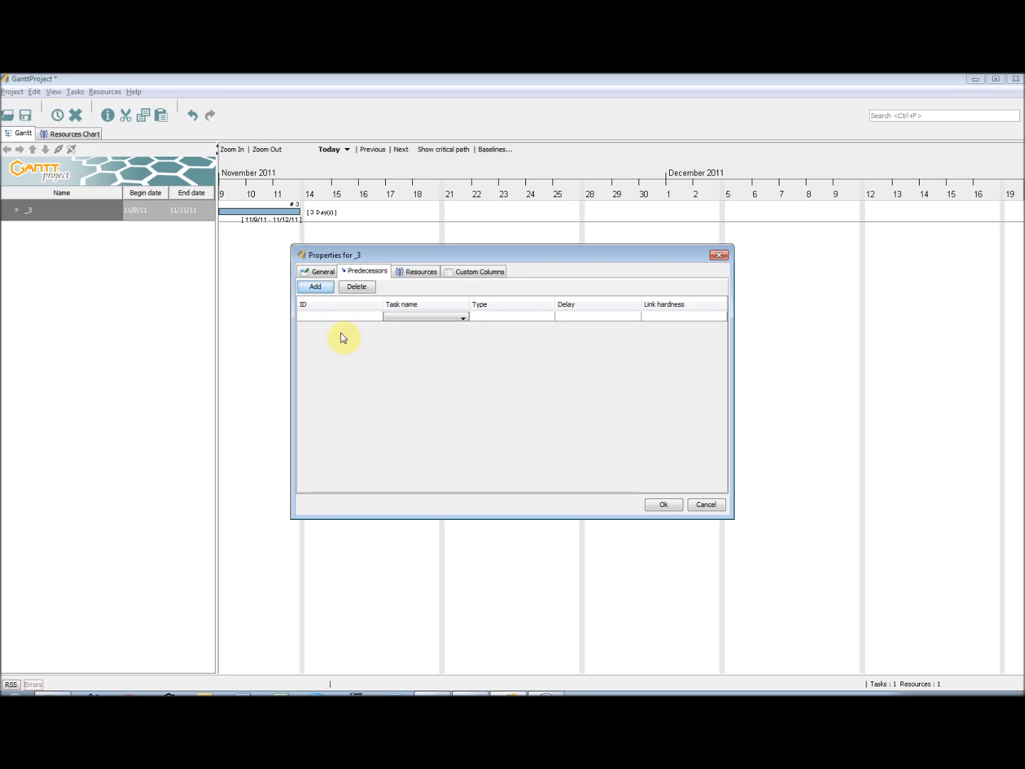
pyautogui.click(451, 320)
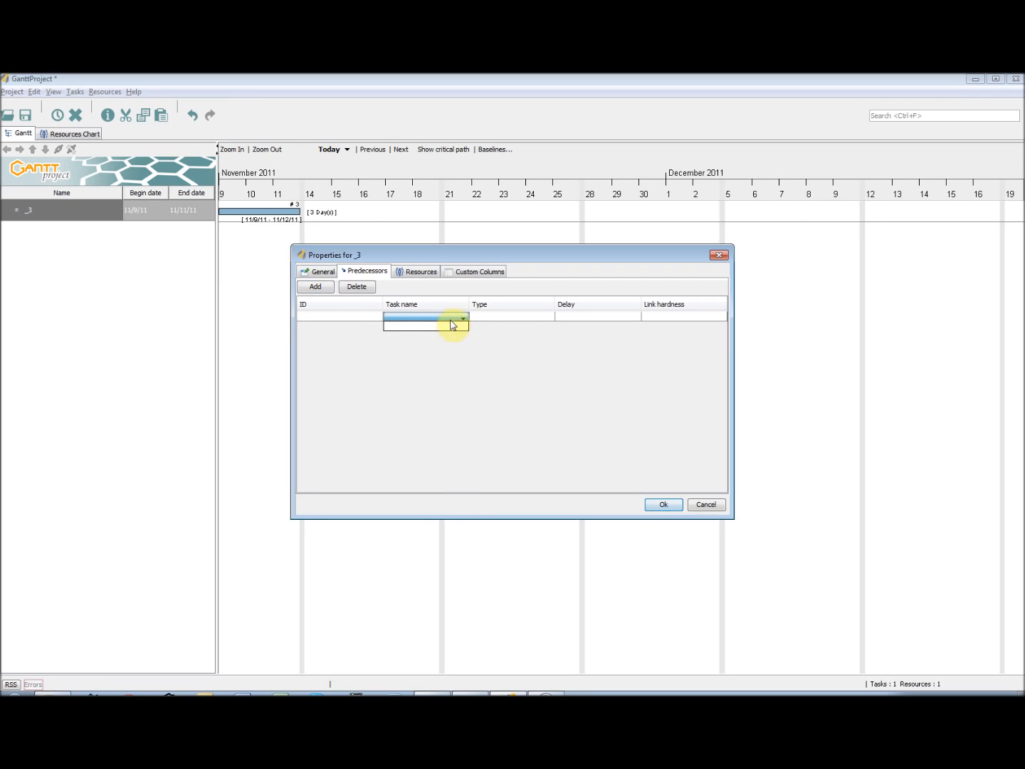
pyautogui.click(452, 321)
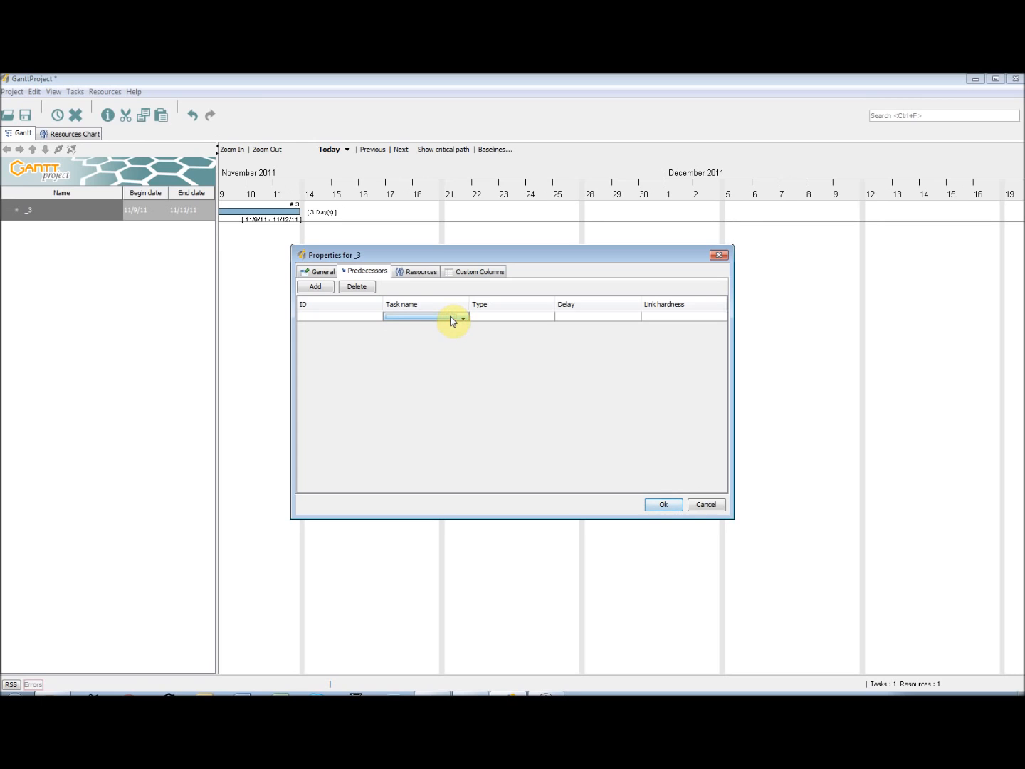
# Assign the project manager resource to the task and mark that person as coordinator
pyautogui.click(417, 273)
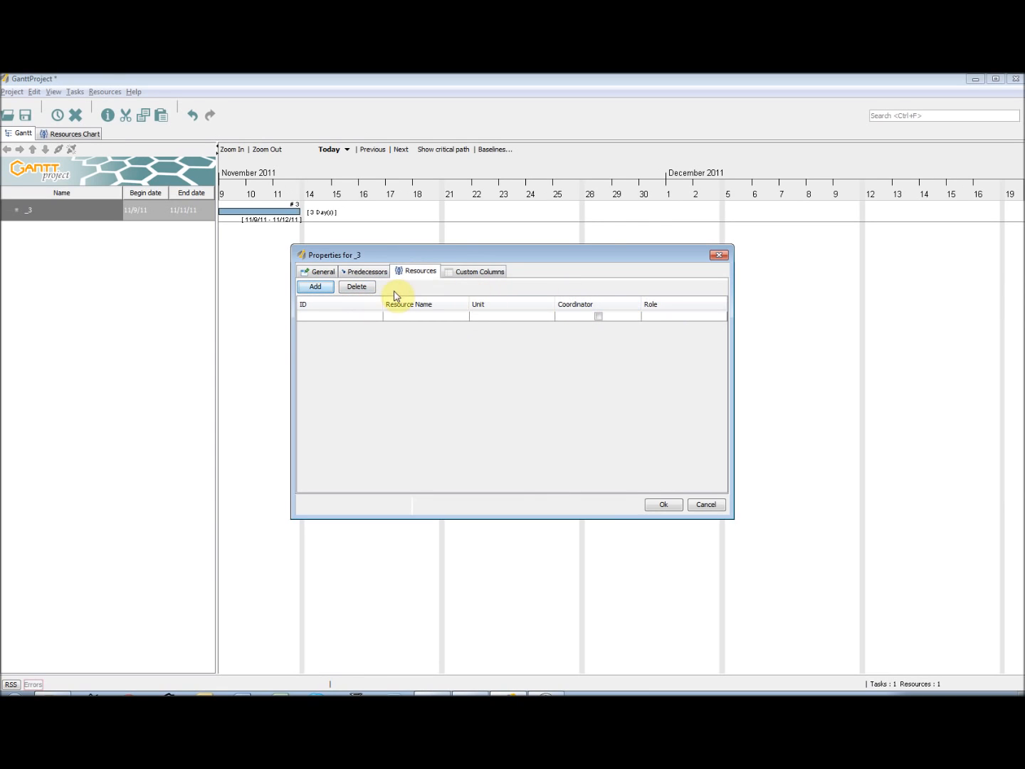
pyautogui.click(330, 287)
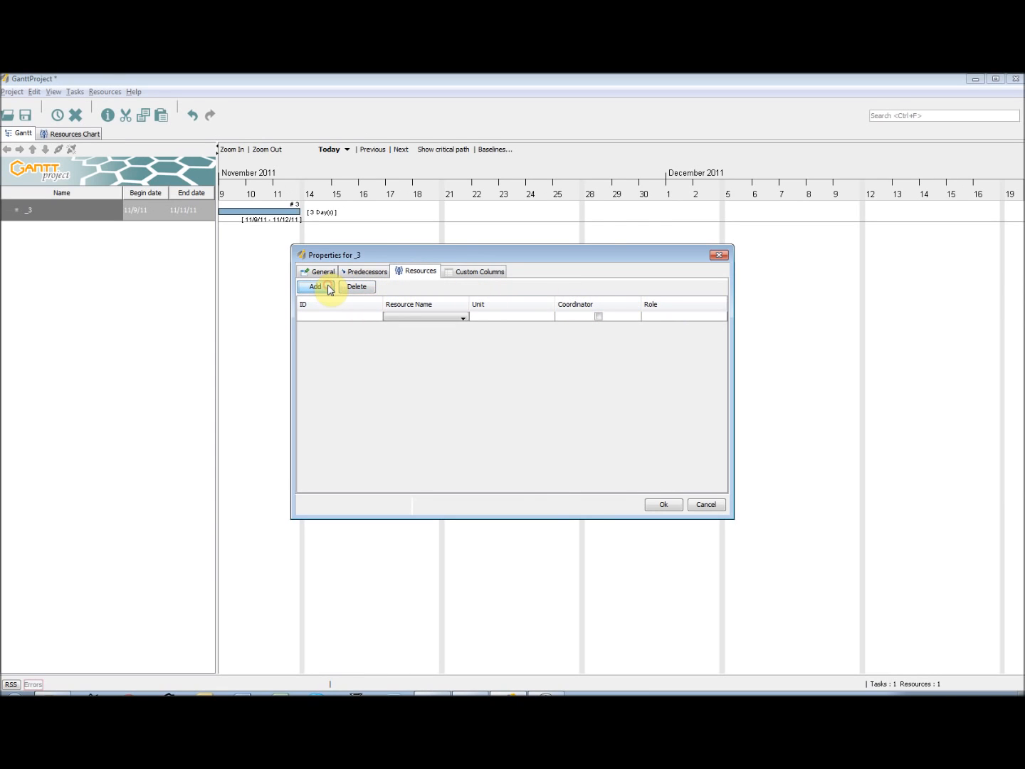
pyautogui.click(426, 319)
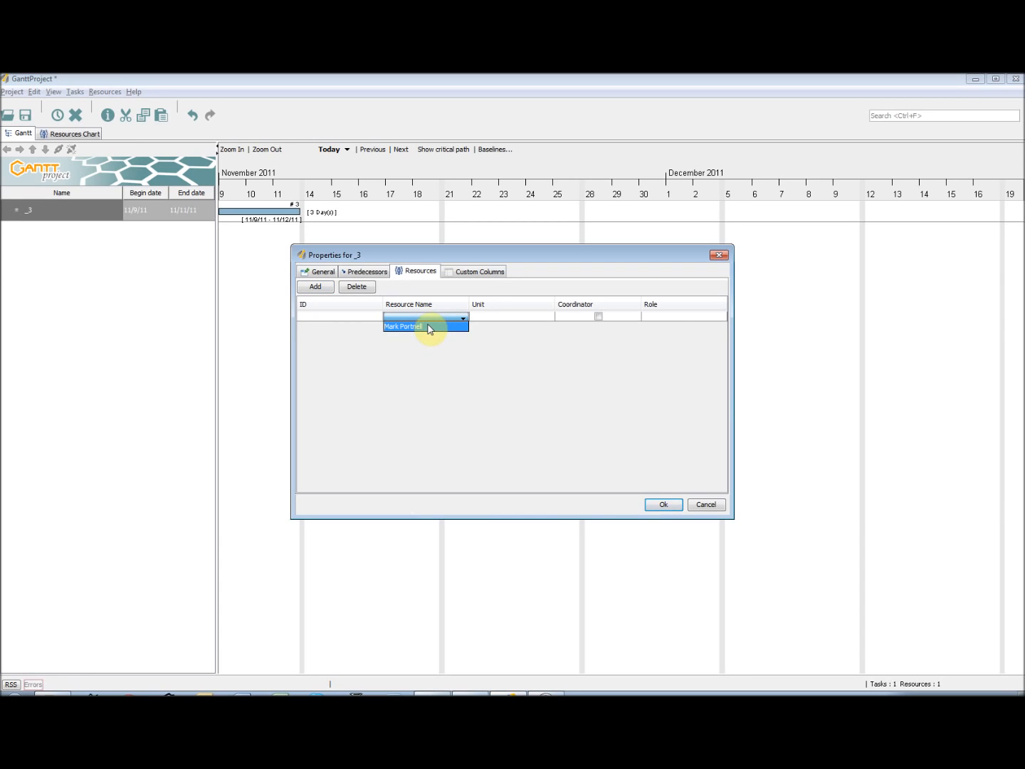
pyautogui.click(428, 326)
pyautogui.click(599, 317)
pyautogui.click(599, 318)
pyautogui.click(599, 317)
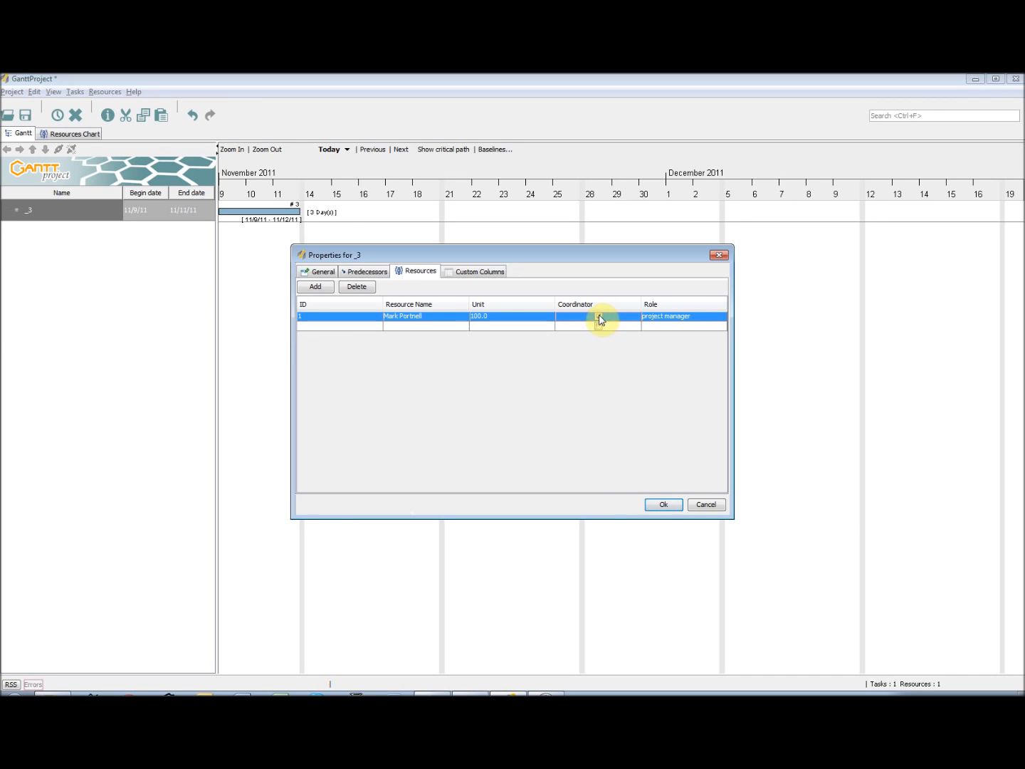
# Open the assigned resource's unit value for editing in the task's resource list
pyautogui.doubleClick(506, 315)
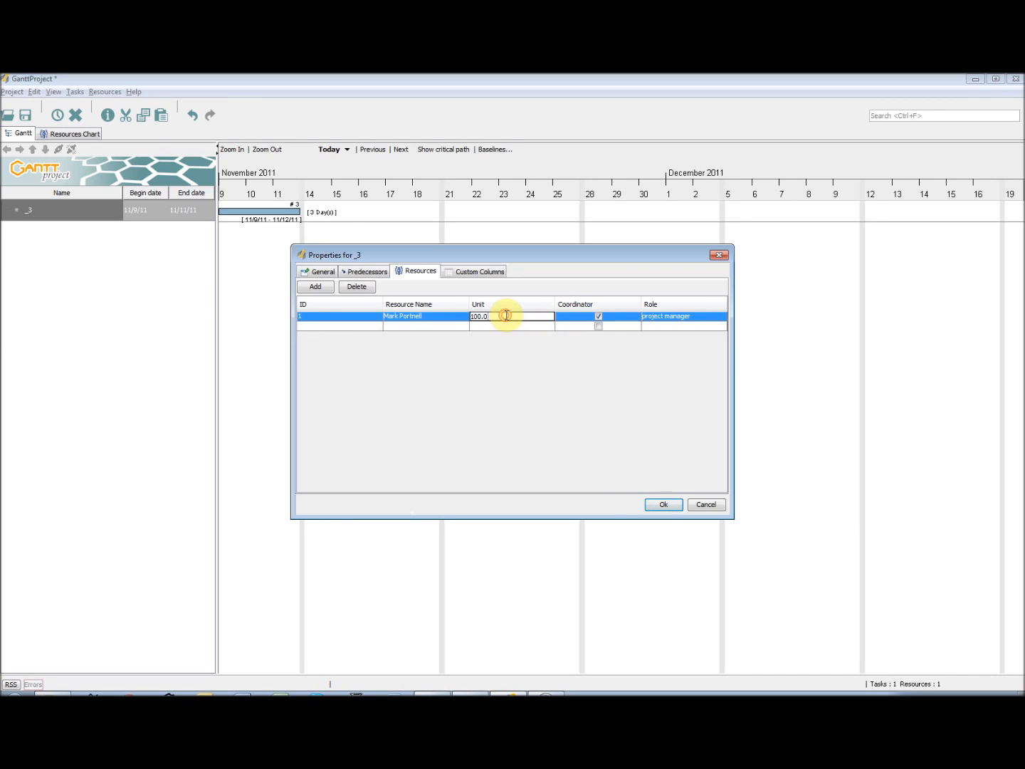
pyautogui.moveTo(506, 315)
pyautogui.mouseDown()
pyautogui.moveTo(448, 322)
pyautogui.moveTo(513, 323)
pyautogui.mouseUp()
pyautogui.click(507, 316)
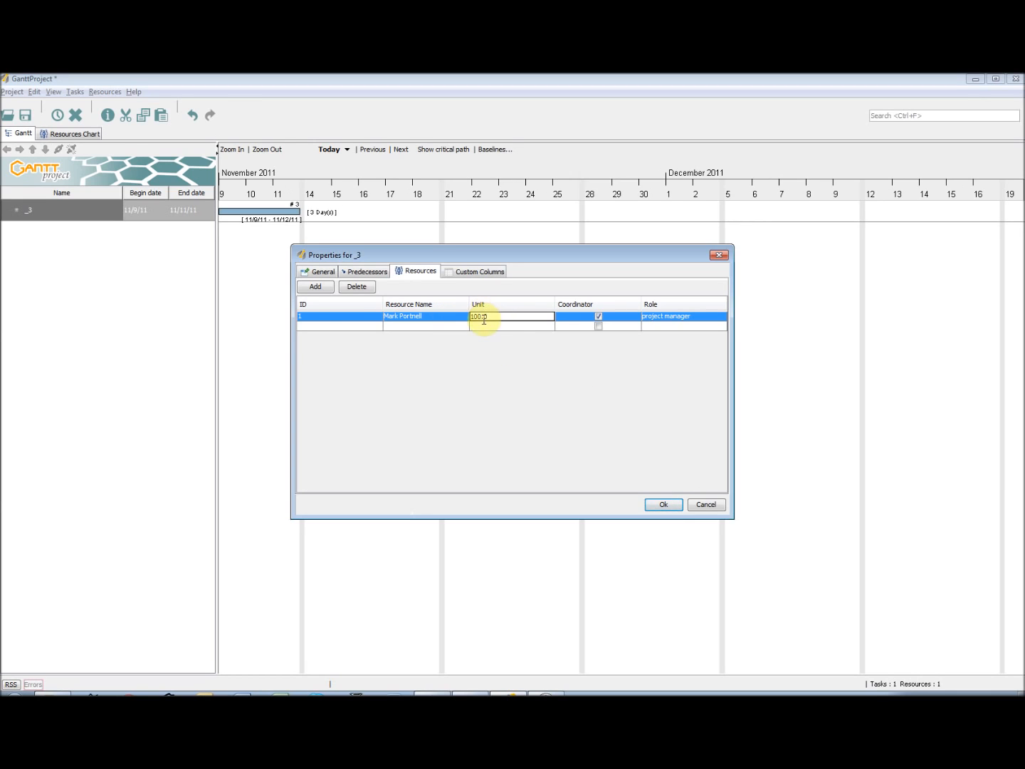
pyautogui.click(485, 326)
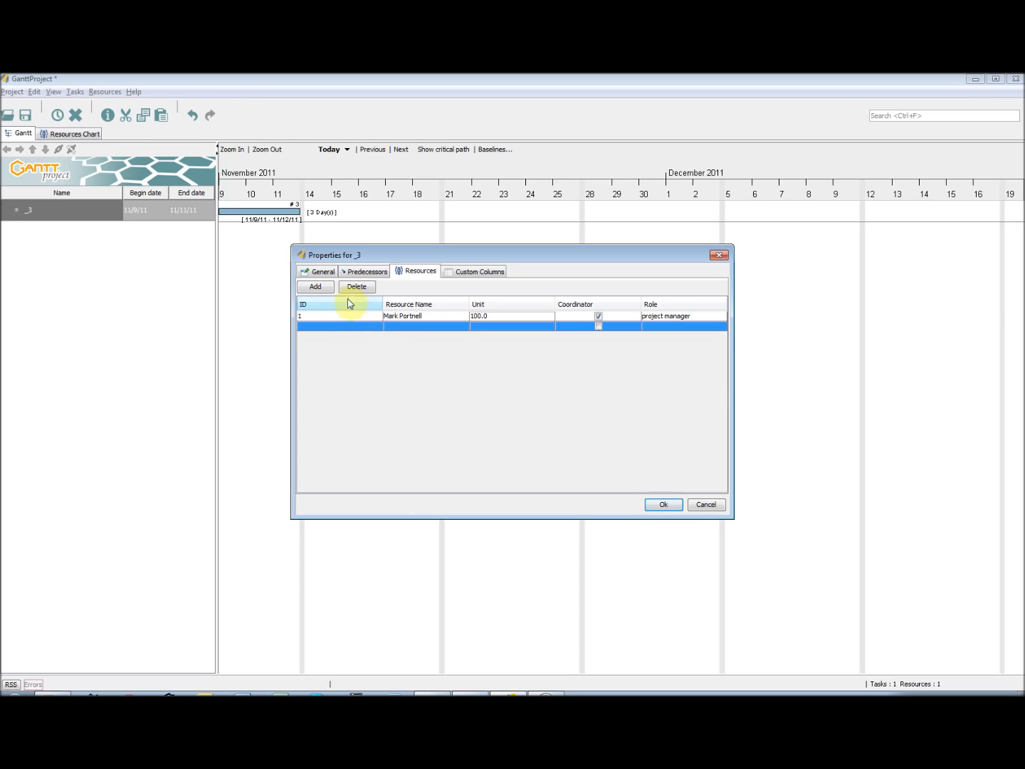
# Save the task's properties and expand the project manager's entry in the Resources Chart to check the assignment
pyautogui.click(663, 505)
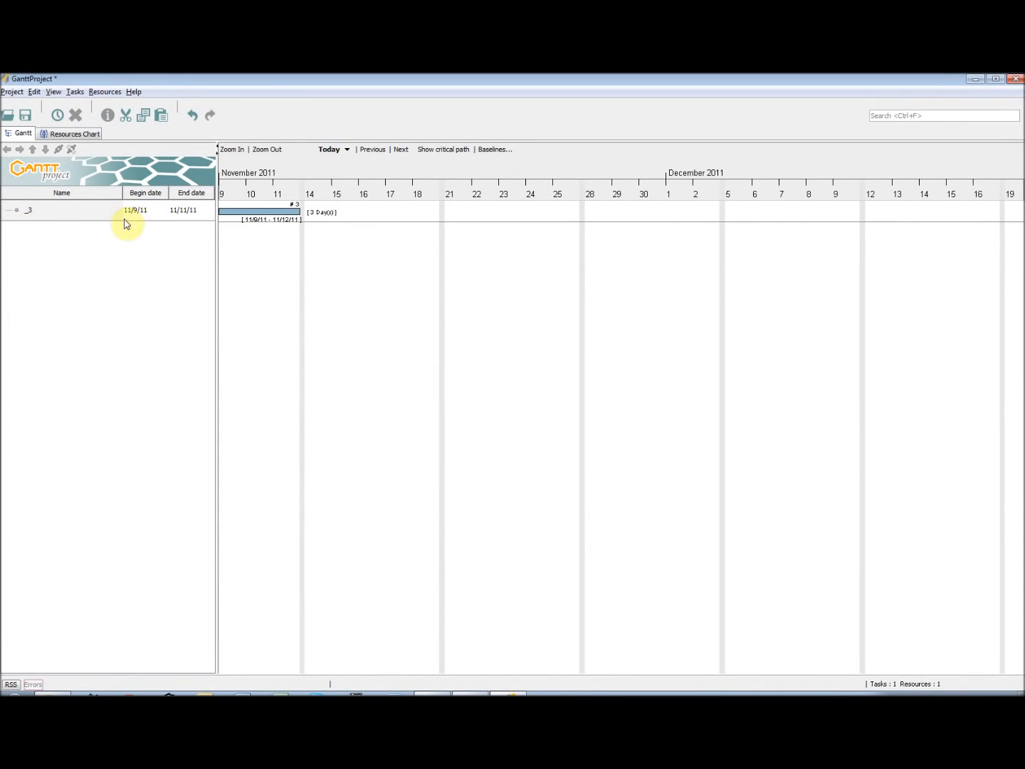
pyautogui.click(77, 134)
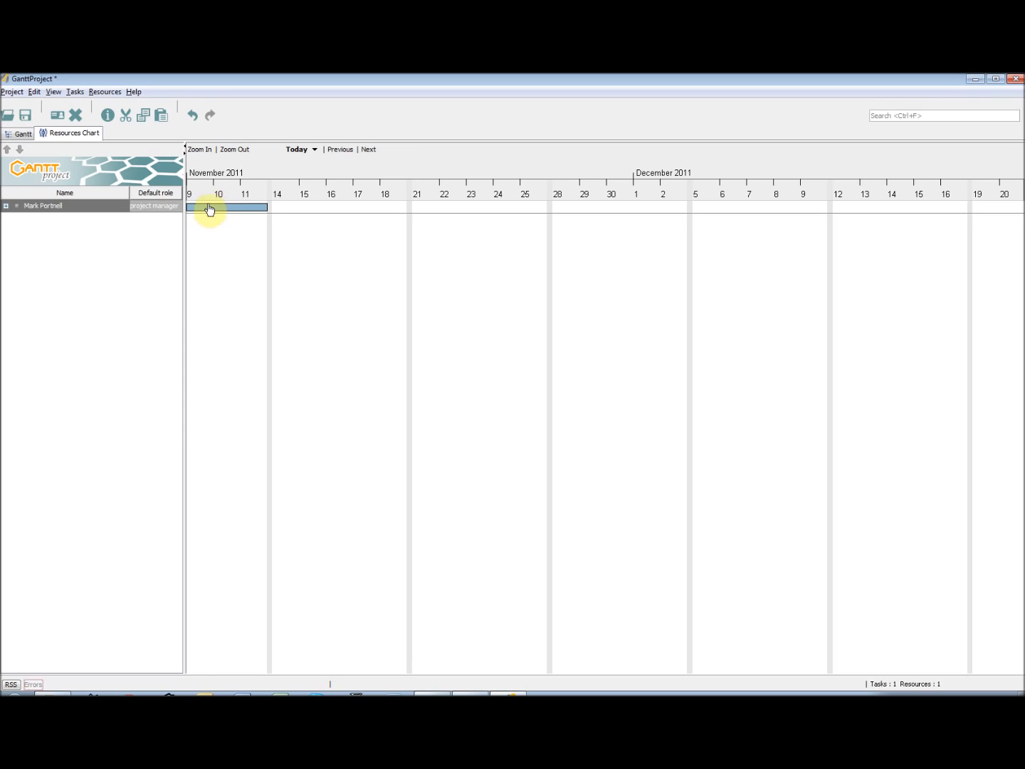
pyautogui.click(6, 208)
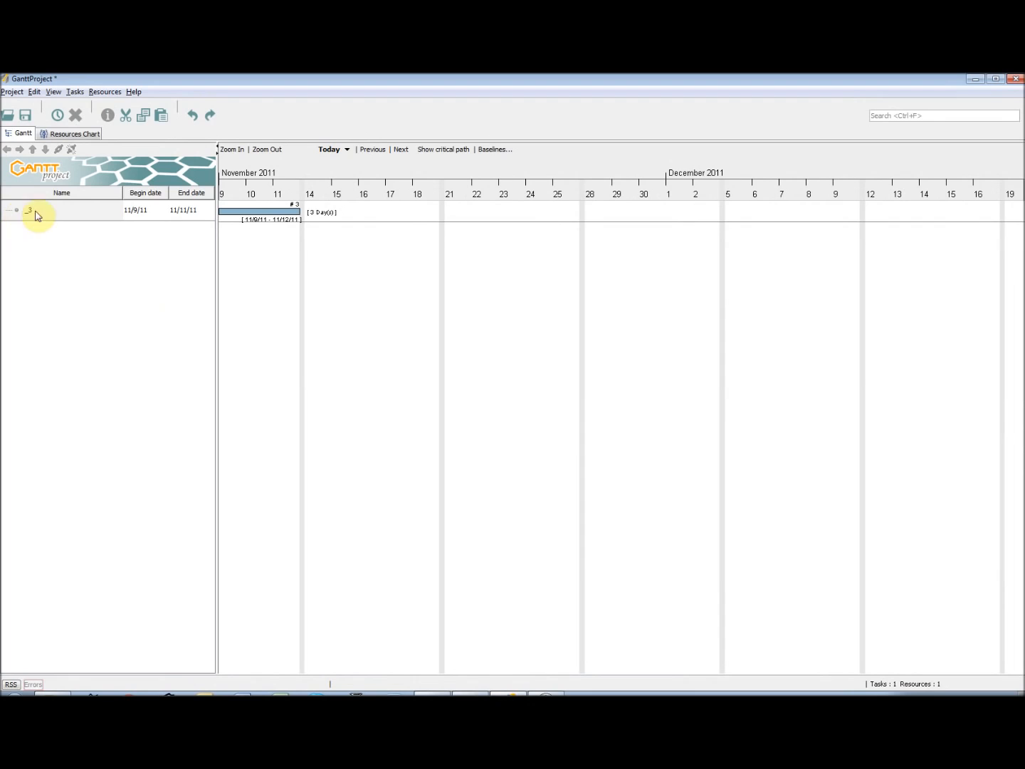
# Delete the task from the Gantt chart and confirm the deletion
pyautogui.rightClick(74, 215)
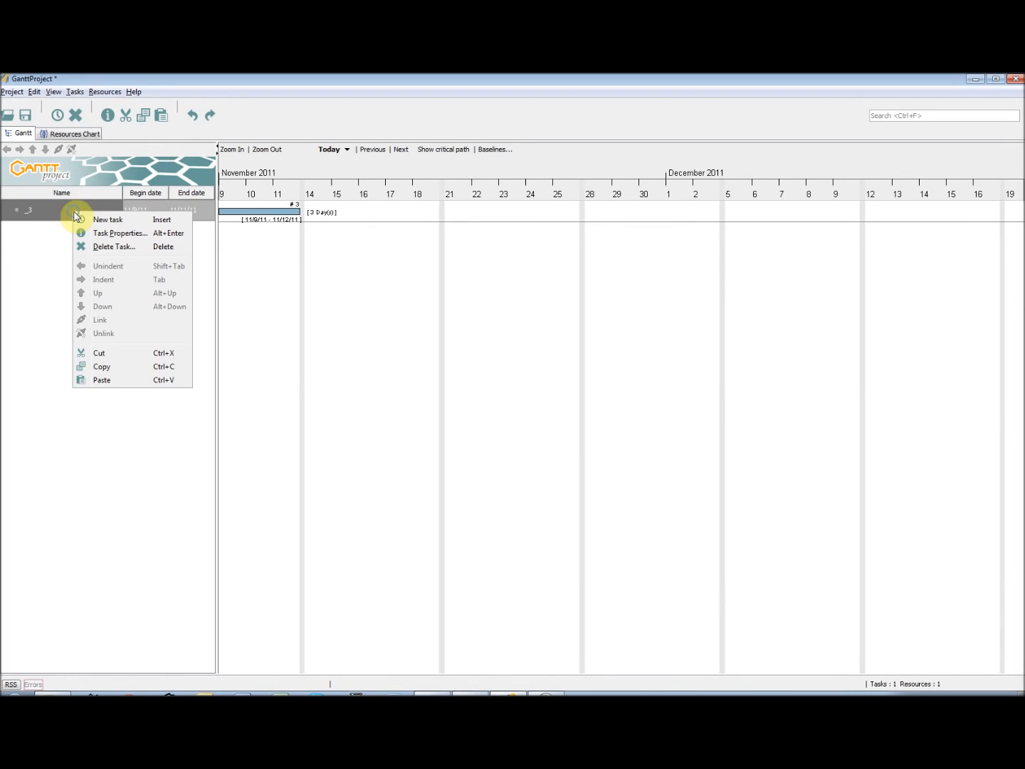
pyautogui.click(54, 247)
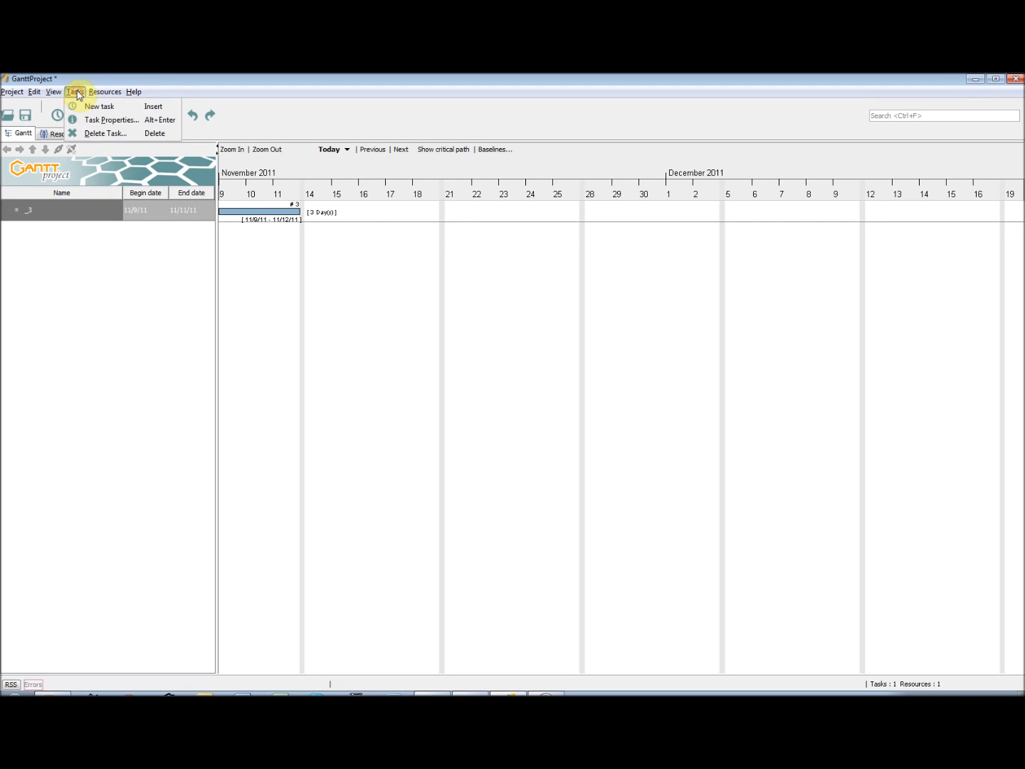
pyautogui.click(91, 133)
pyautogui.click(477, 401)
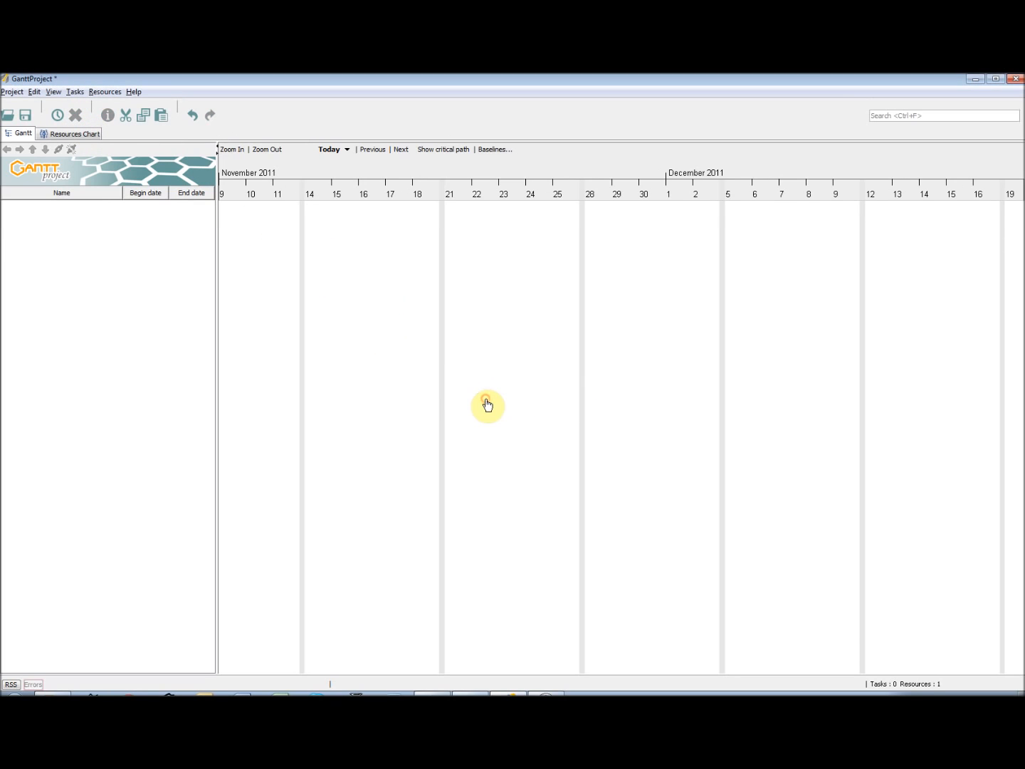
# Delete the project manager resource from the Resources Chart and confirm the deletion
pyautogui.click(80, 137)
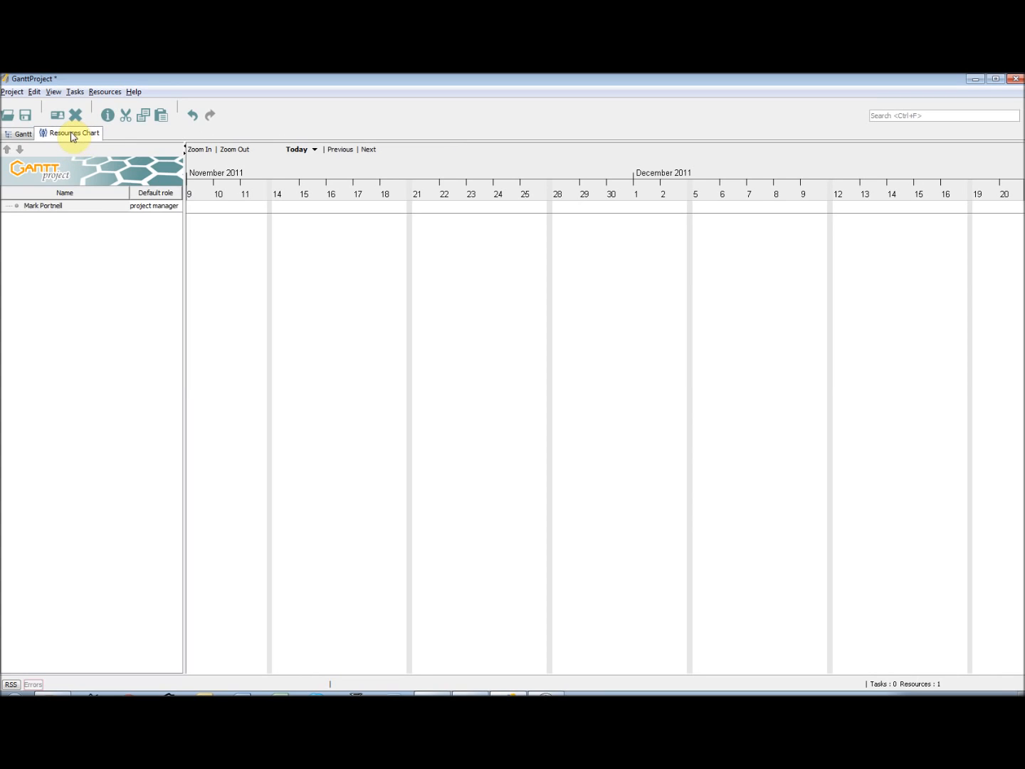
pyautogui.click(94, 206)
pyautogui.click(77, 116)
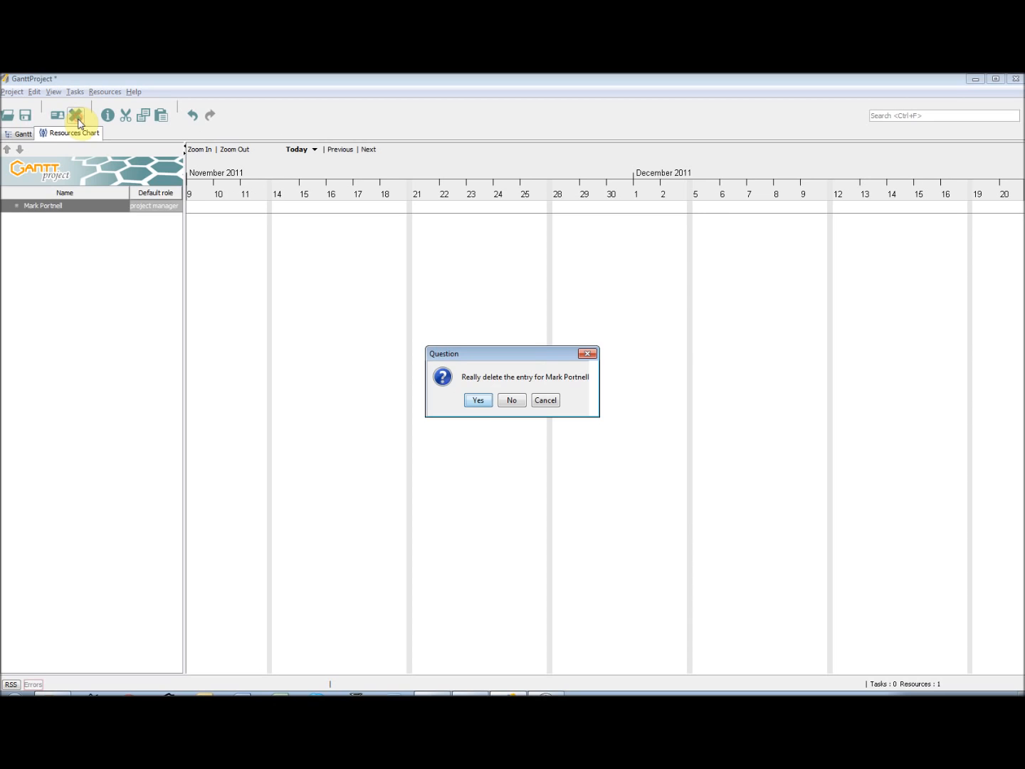
pyautogui.click(478, 400)
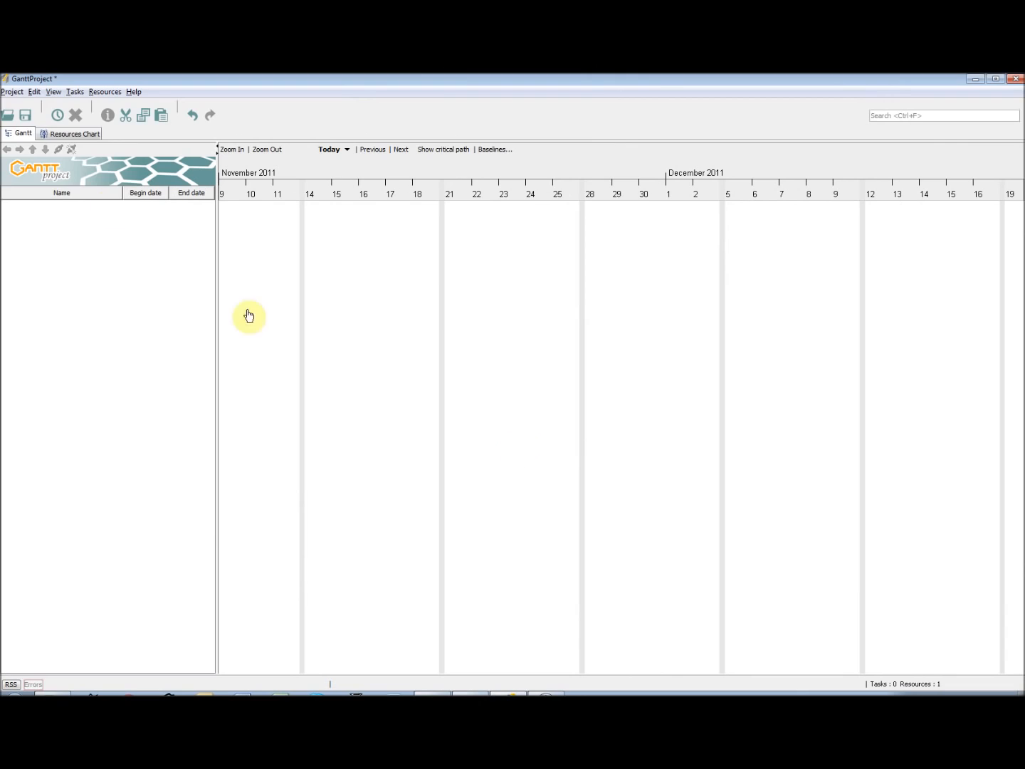
# Add Packaging Technologist to the project's resource roles, directly below Documentation Manager
pyautogui.click(13, 91)
pyautogui.click(34, 106)
pyautogui.click(356, 280)
pyautogui.doubleClick(476, 272)
pyautogui.doubleClick(483, 286)
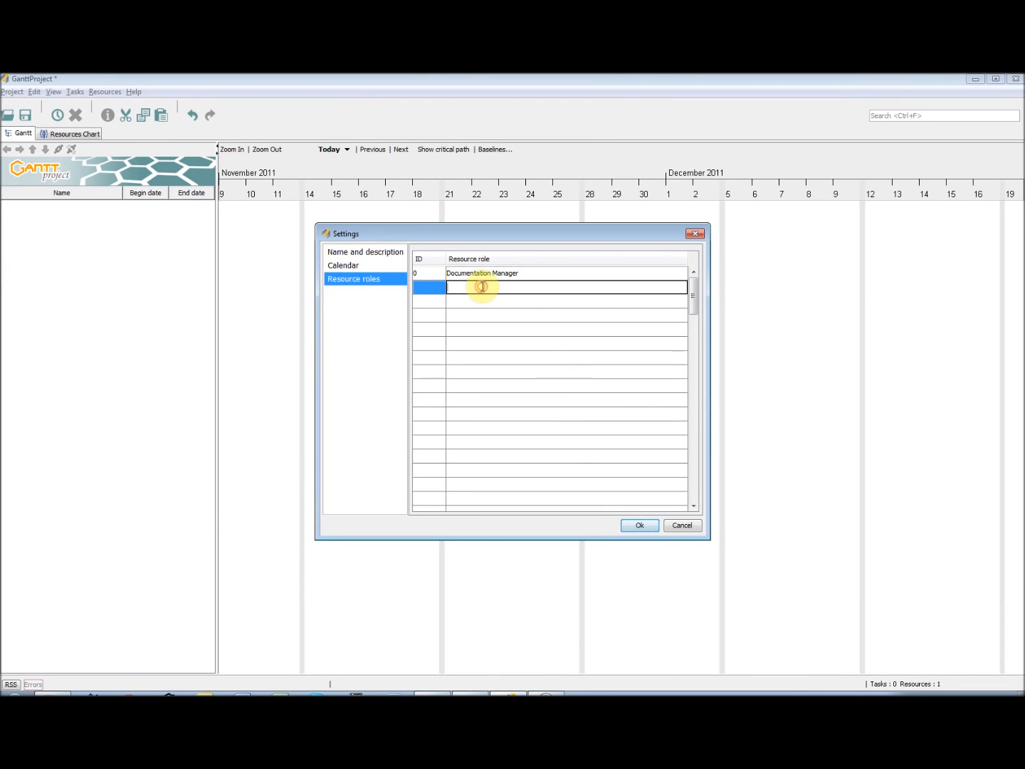
pyautogui.write('Packagaing Techn')
pyautogui.click(481, 303)
pyautogui.doubleClick(470, 291)
pyautogui.press('BackSpace')
pyautogui.press('BackSpace')
pyautogui.write('g')
# Add the resource roles Engineer and Planner below Packaging Technologist
pyautogui.click(488, 301)
pyautogui.write('Engineer')
pyautogui.press('Return')
pyautogui.doubleClick(492, 313)
pyautogui.write('Planner')
# Add the resource roles External and Project Support below Planner and save the project settings
pyautogui.click(497, 329)
pyautogui.doubleClick(496, 331)
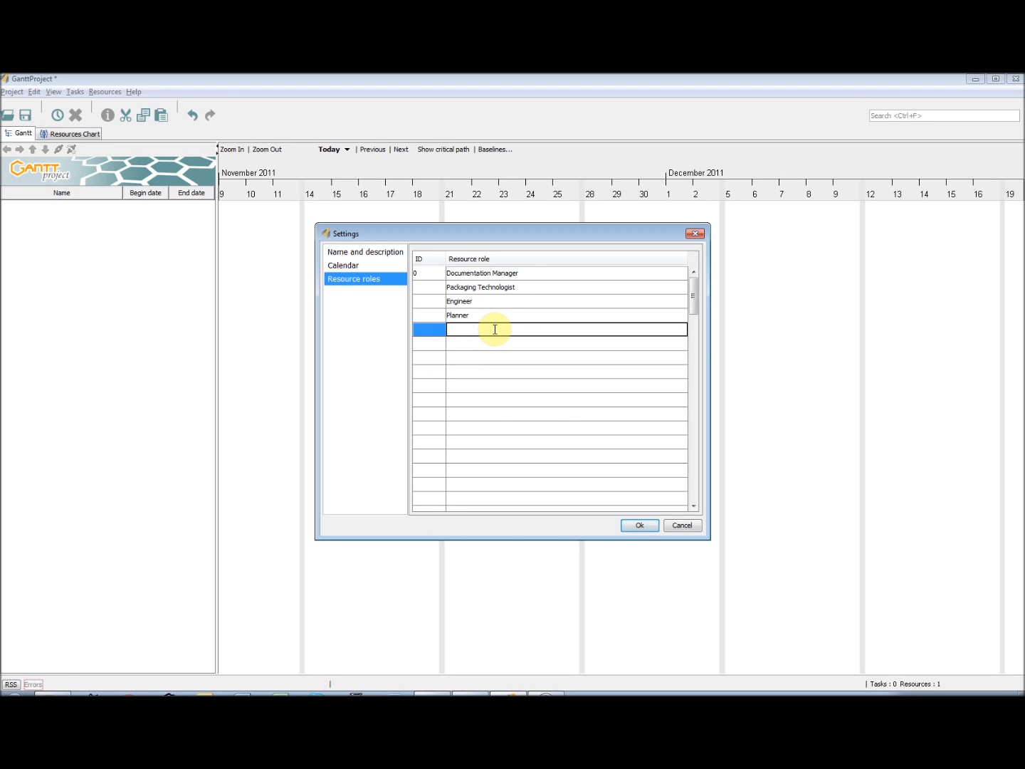
pyautogui.write('External')
pyautogui.doubleClick(502, 344)
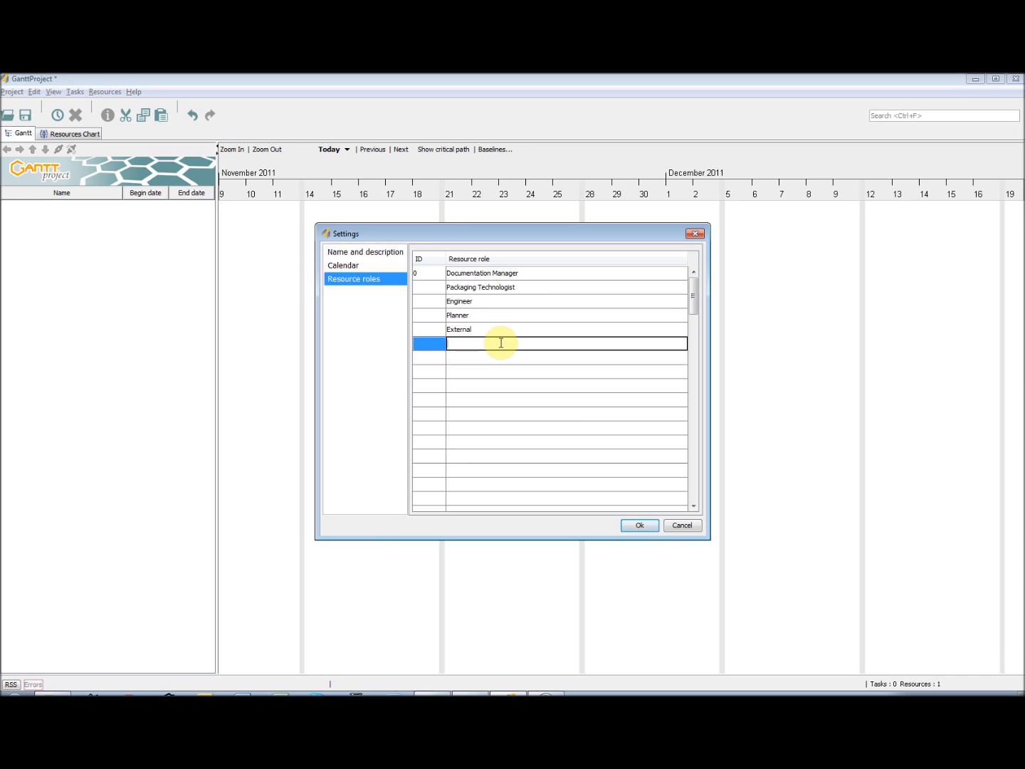
pyautogui.write('Project Support')
pyautogui.press('Return')
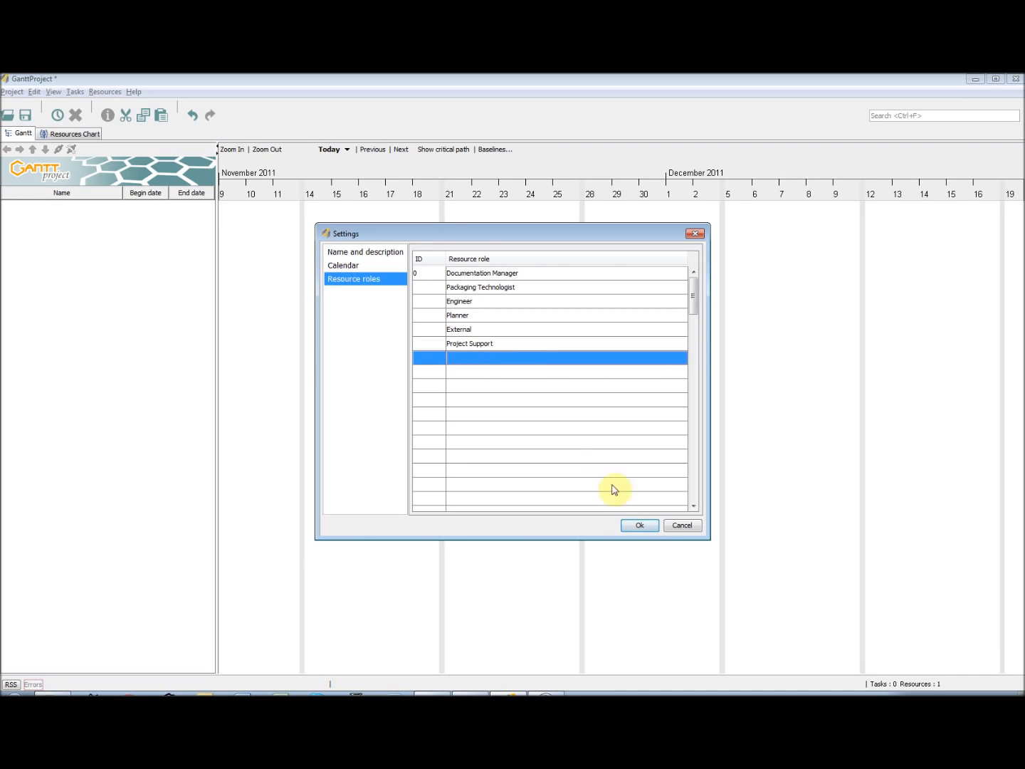
pyautogui.click(640, 526)
# Create a resource with the person's full name, phone number and e-mail address, and Engineer as default role
pyautogui.click(71, 134)
pyautogui.click(104, 93)
pyautogui.click(130, 106)
pyautogui.write('John Smith')
pyautogui.click(512, 319)
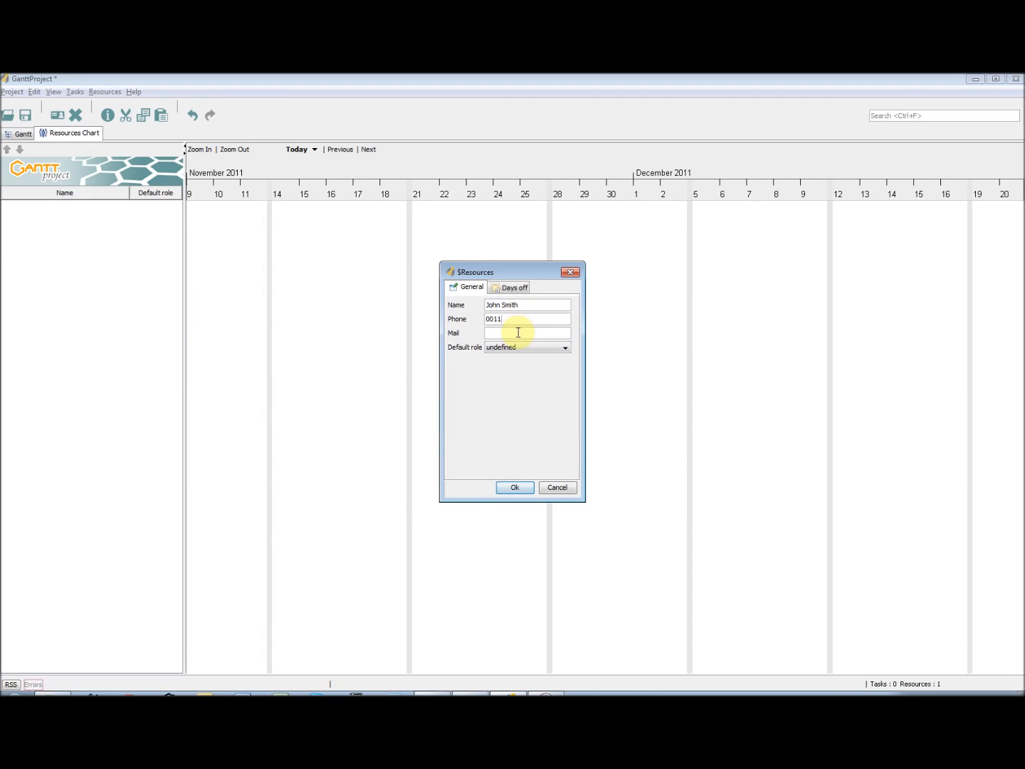
pyautogui.click(519, 332)
pyautogui.click(523, 348)
pyautogui.click(529, 398)
pyautogui.click(518, 490)
# Create a second resource with the person's full name and phone number, and project manager as default role
pyautogui.click(105, 92)
pyautogui.click(130, 105)
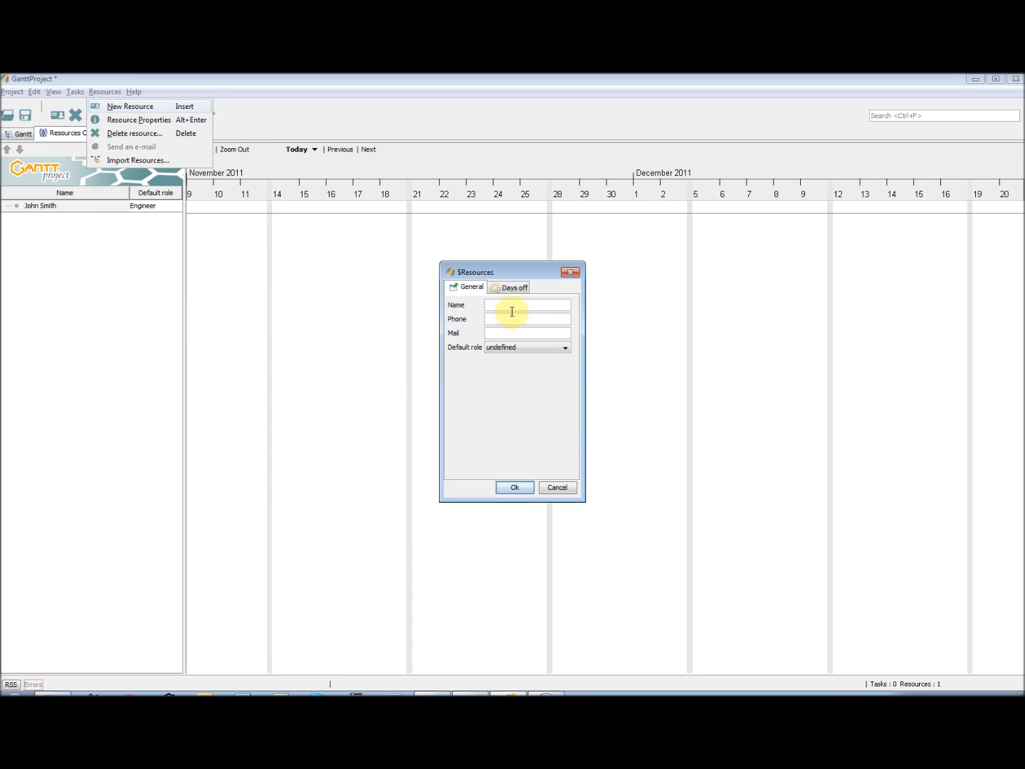
pyautogui.click(511, 319)
pyautogui.write('0012')
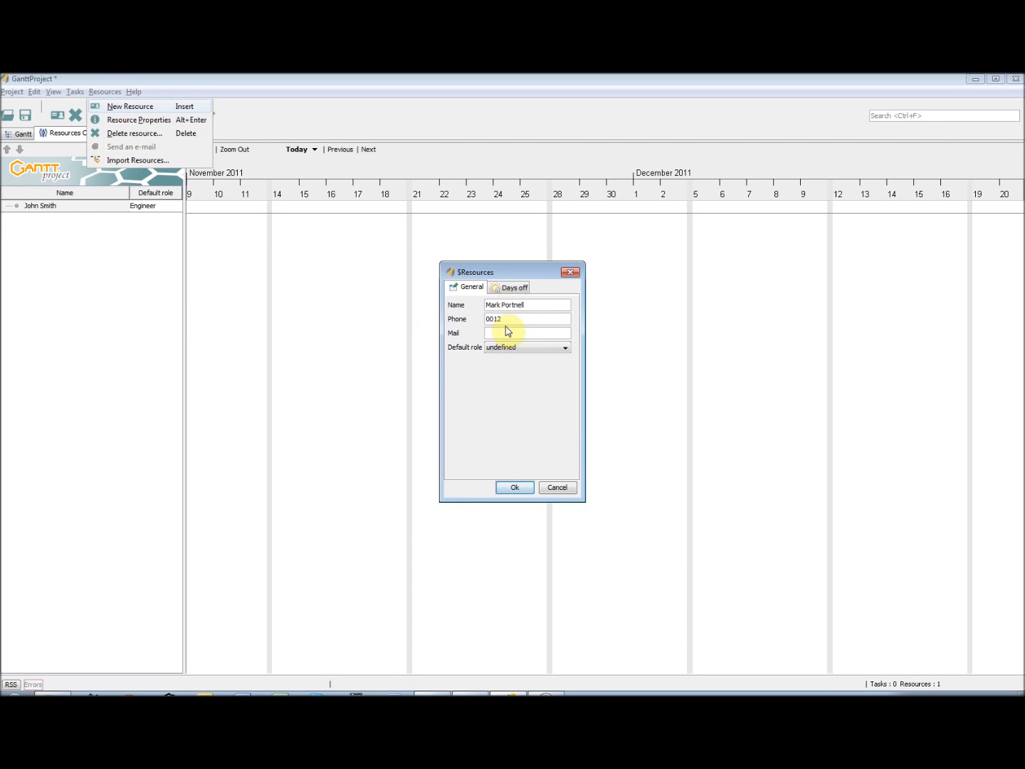
pyautogui.click(527, 348)
pyautogui.click(529, 425)
pyautogui.click(516, 487)
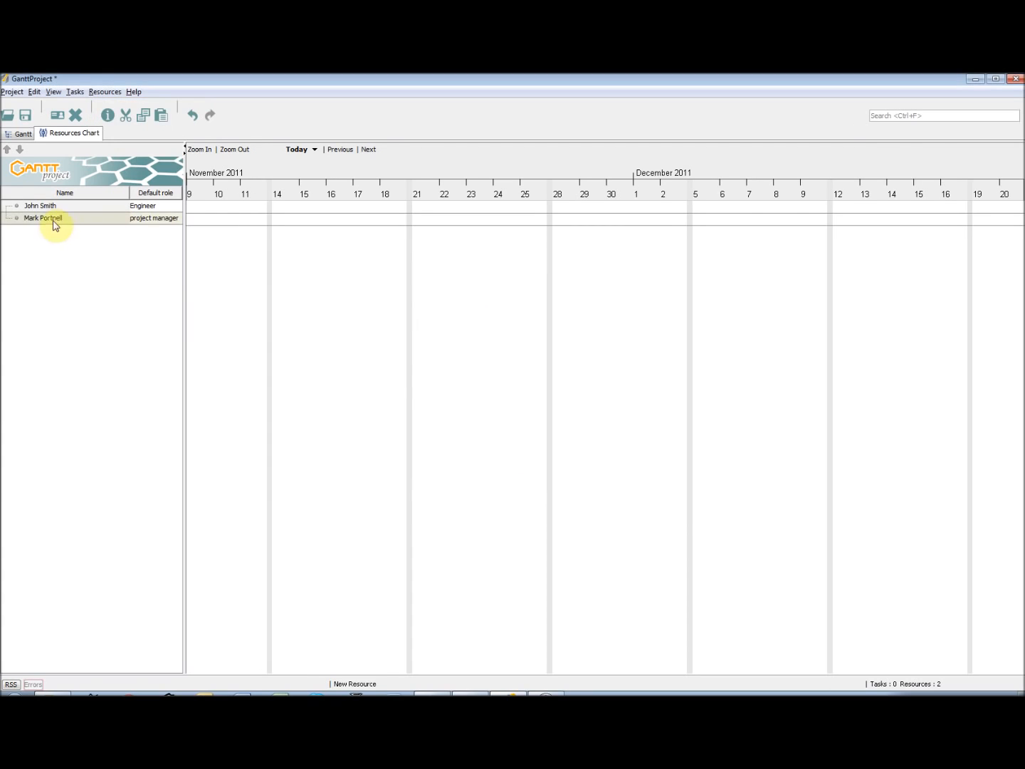
# Create a third resource with the person's full name, phone number and e-mail address, and Documentation Manager as default role
pyautogui.click(104, 92)
pyautogui.click(158, 105)
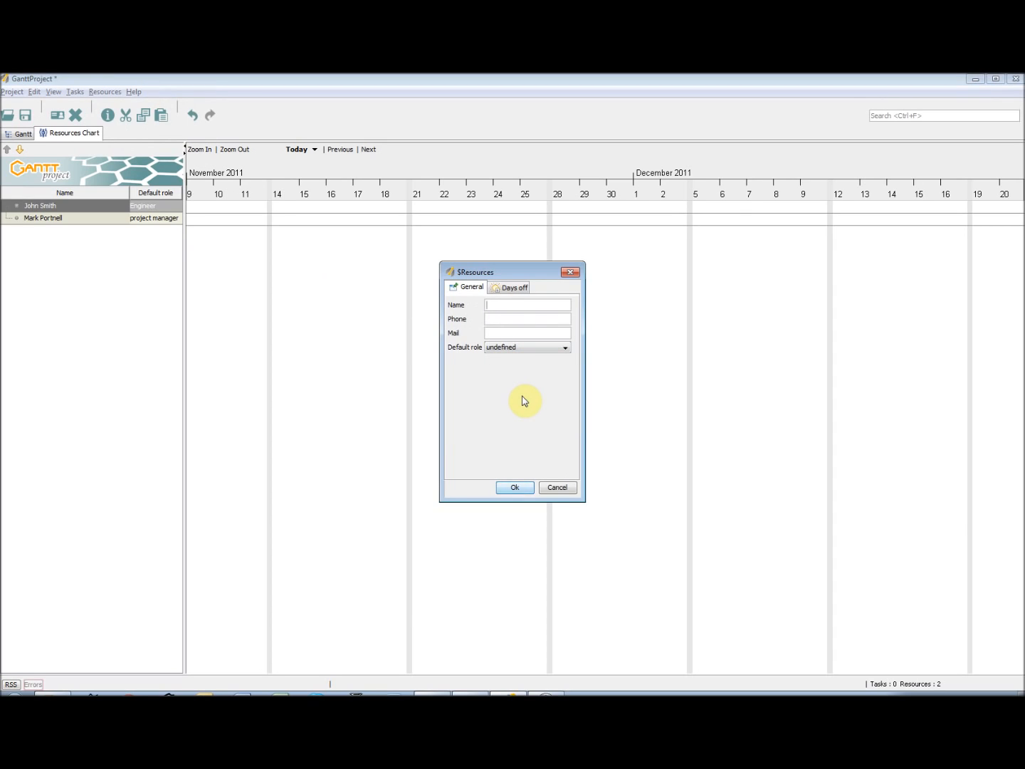
pyautogui.click(524, 320)
pyautogui.write('0013')
pyautogui.click(505, 334)
pyautogui.click(527, 347)
pyautogui.click(523, 376)
pyautogui.click(514, 487)
# Create a fourth resource with the person's full name and phone number, and Packaging Technologist as default role
pyautogui.click(105, 93)
pyautogui.click(112, 106)
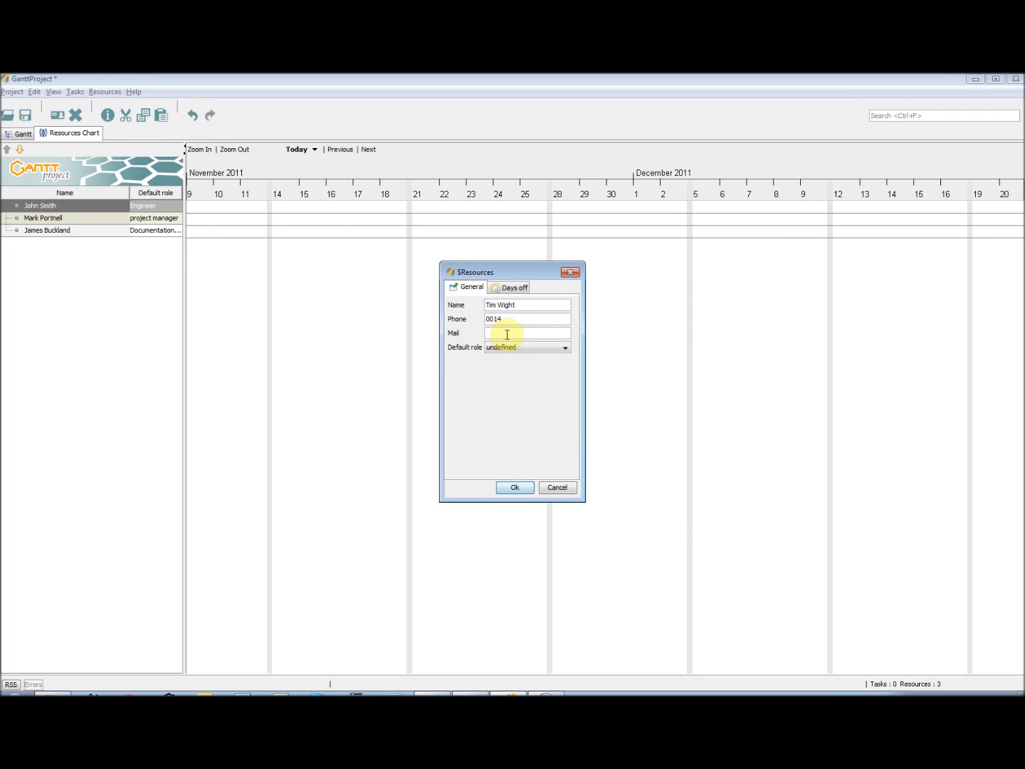
pyautogui.click(527, 346)
pyautogui.click(540, 389)
pyautogui.click(515, 487)
# Create a fifth resource with the person's full name and e-mail address, and Planner as default role
pyautogui.hotkey('ctrl', 'h')
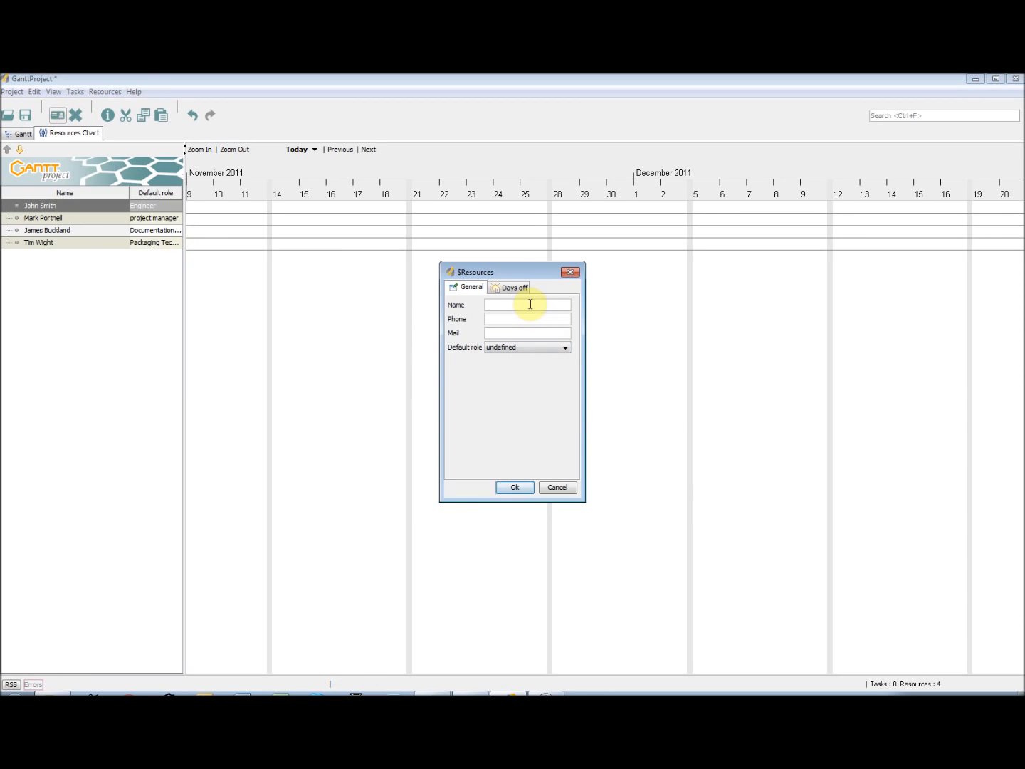
pyautogui.click(500, 318)
pyautogui.click(517, 305)
pyautogui.click(497, 335)
pyautogui.click(523, 349)
pyautogui.click(522, 407)
pyautogui.click(521, 490)
# Create a sixth resource with the person's full name, phone number and e-mail address, and Project Support as default role
pyautogui.click(58, 115)
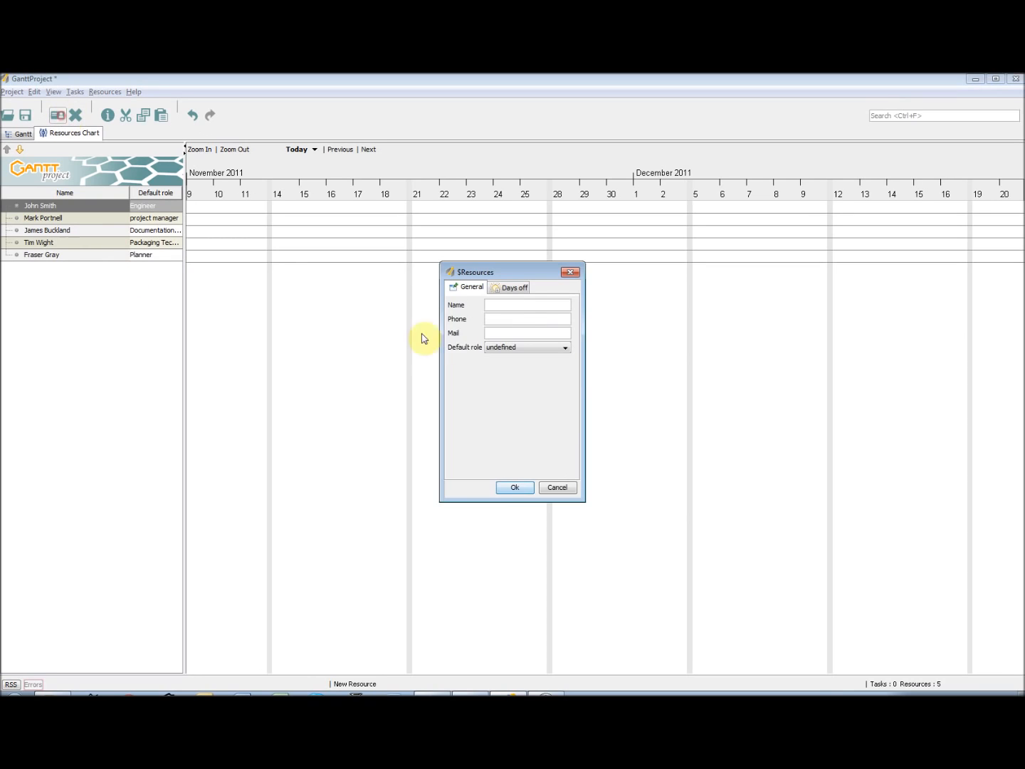
pyautogui.moveTo(529, 321); pyautogui.dragTo(481, 324)
pyautogui.hotkey('ctrl', 'c')
pyautogui.click(529, 306)
pyautogui.hotkey('ctrl', 'v')
pyautogui.press('BackSpace')
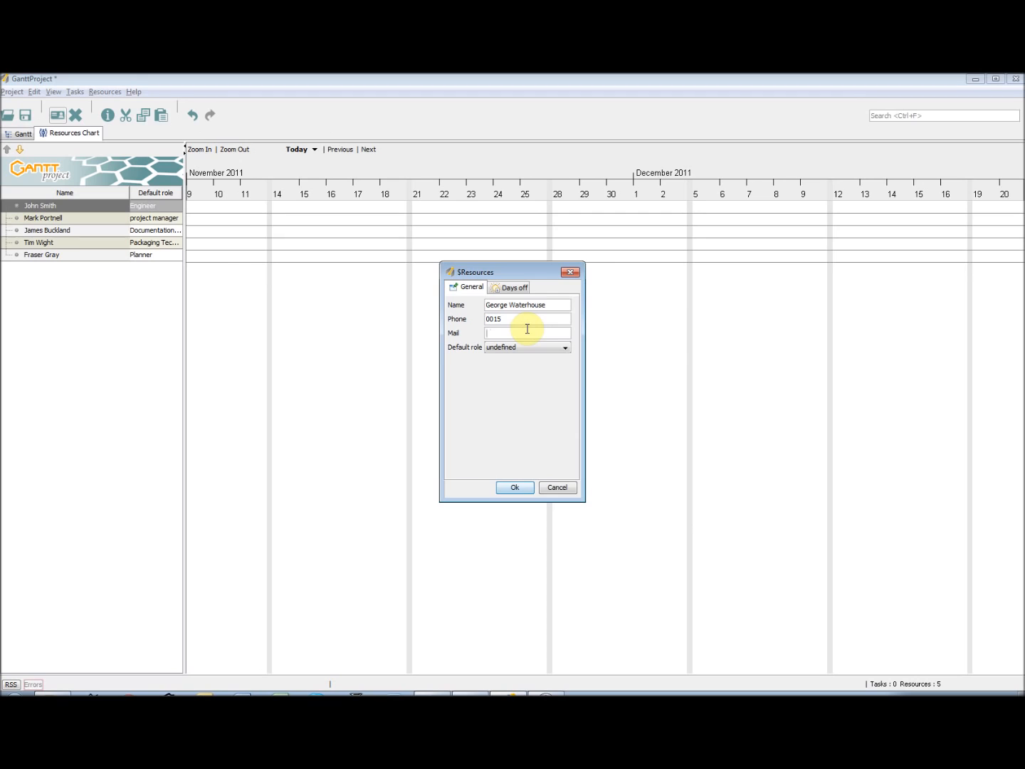
pyautogui.click(527, 350)
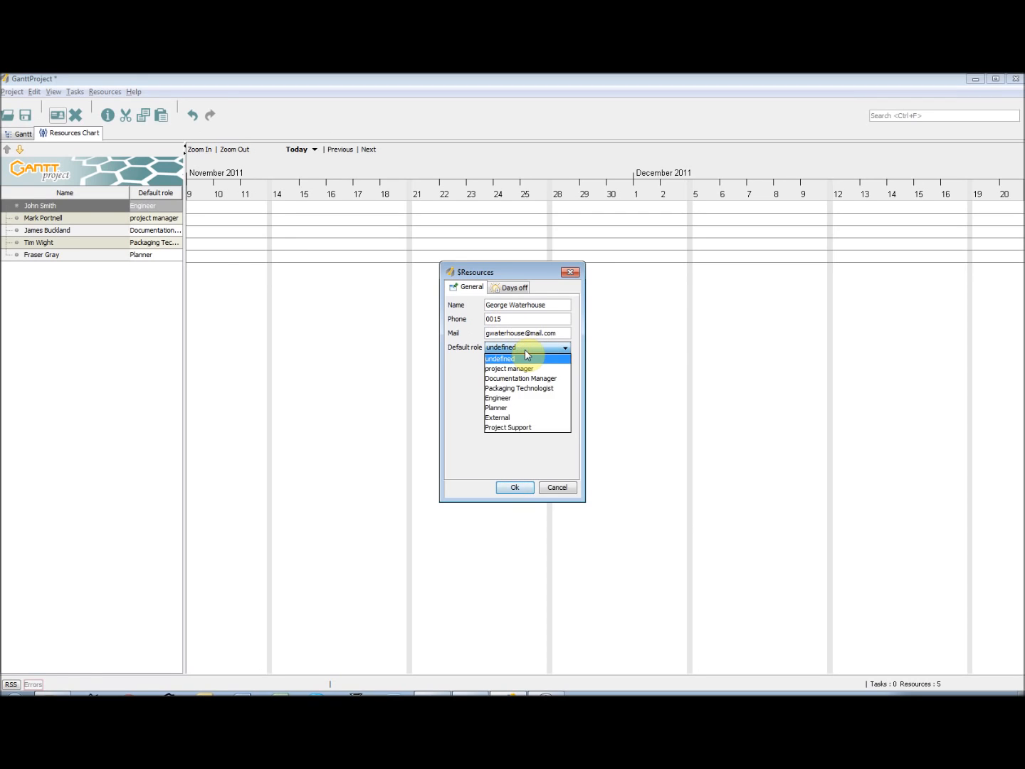
pyautogui.click(533, 426)
pyautogui.click(514, 488)
# Create a resource named Marketing Company with its phone number and e-mail address
pyautogui.hotkey('ctrl', 'h')
pyautogui.click(512, 306)
pyautogui.write('Marketing Comp')
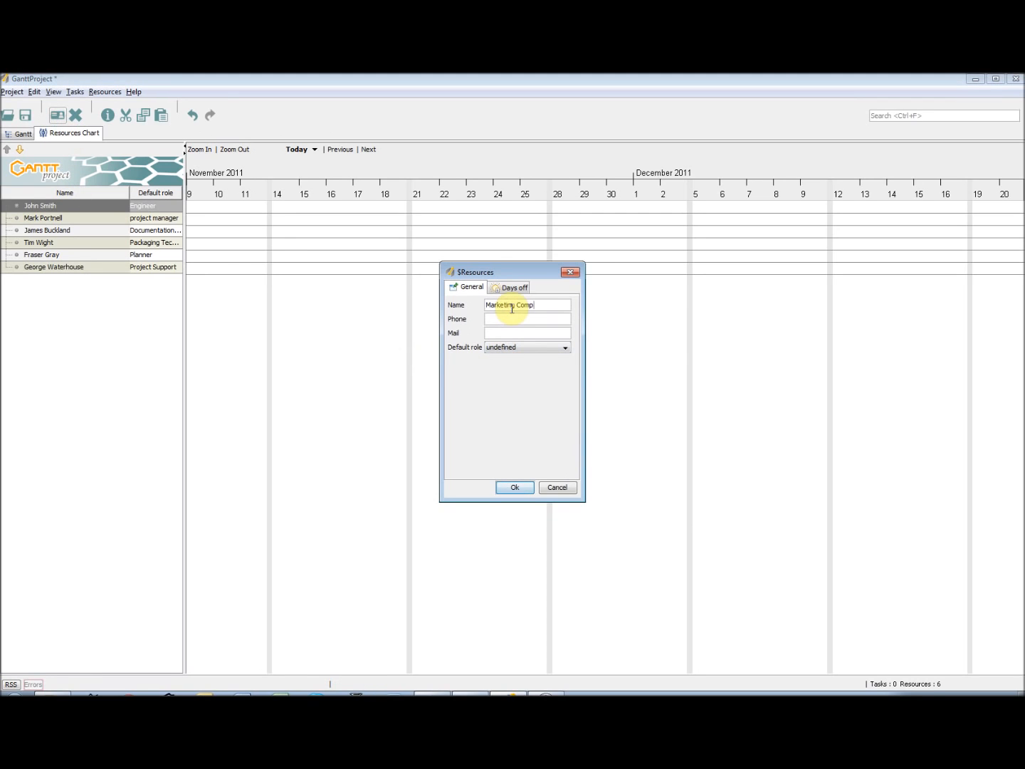
pyautogui.write('012836')
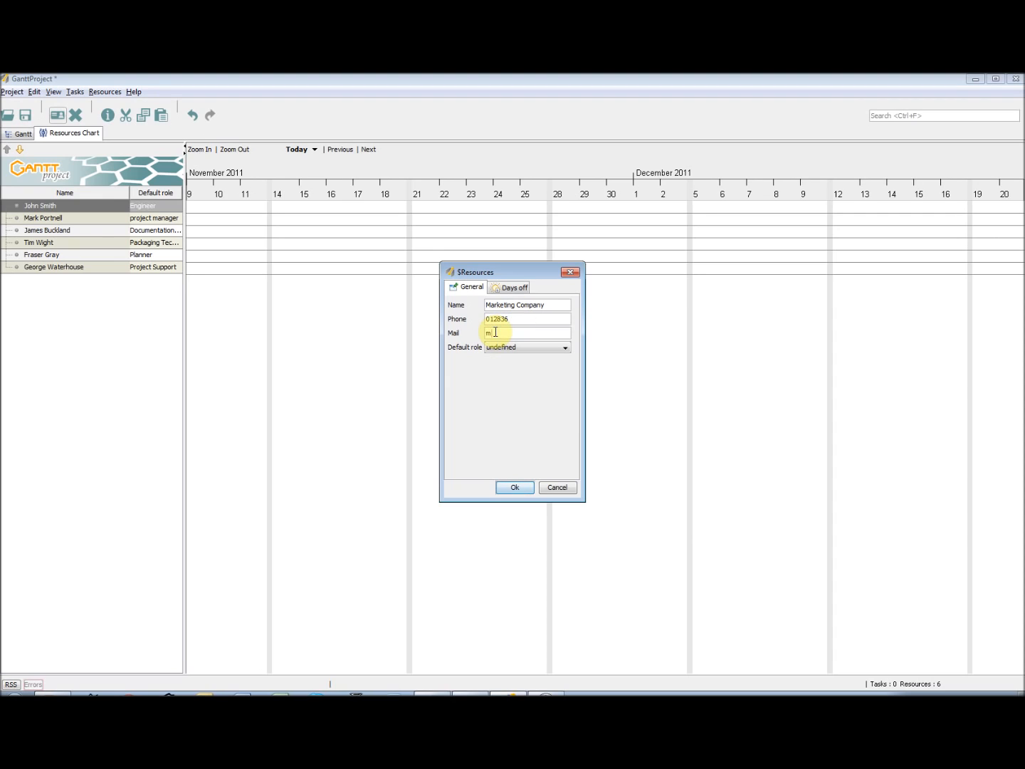
pyautogui.click(514, 488)
# Set the default role of the Marketing Company resource to External
pyautogui.rightClick(108, 278)
pyautogui.click(159, 301)
pyautogui.click(524, 347)
pyautogui.click(527, 421)
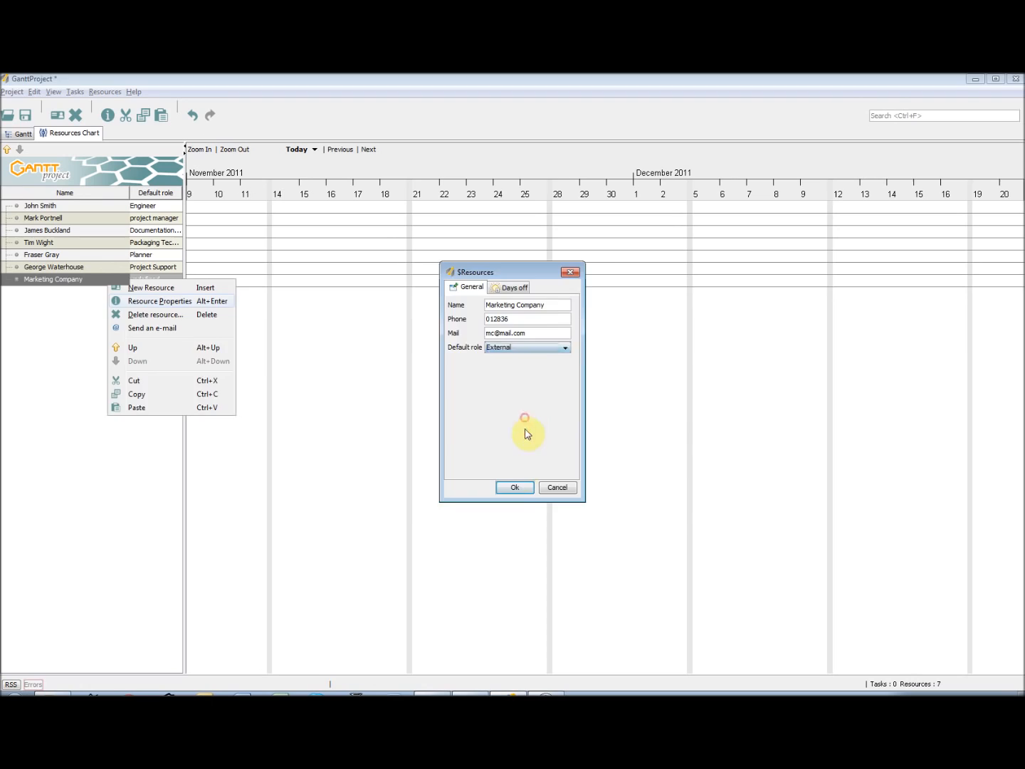
pyautogui.click(515, 487)
# Create a resource named Artwork Approver with a phone number and the default role External
pyautogui.rightClick(76, 305)
pyautogui.click(118, 311)
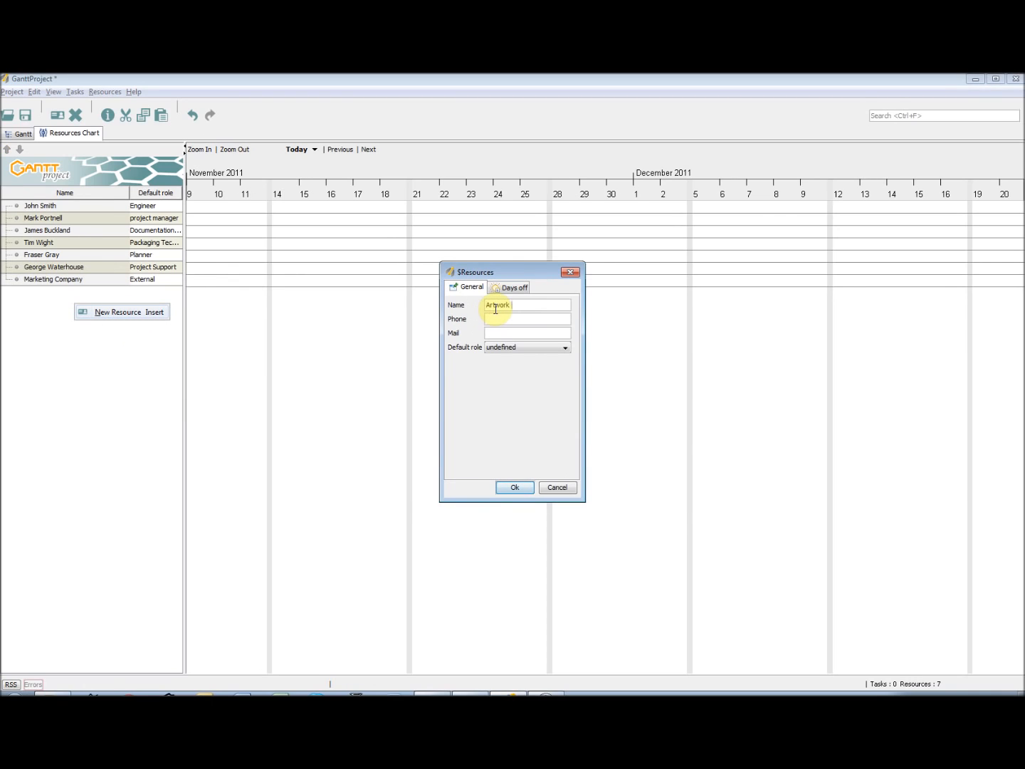
pyautogui.click(505, 333)
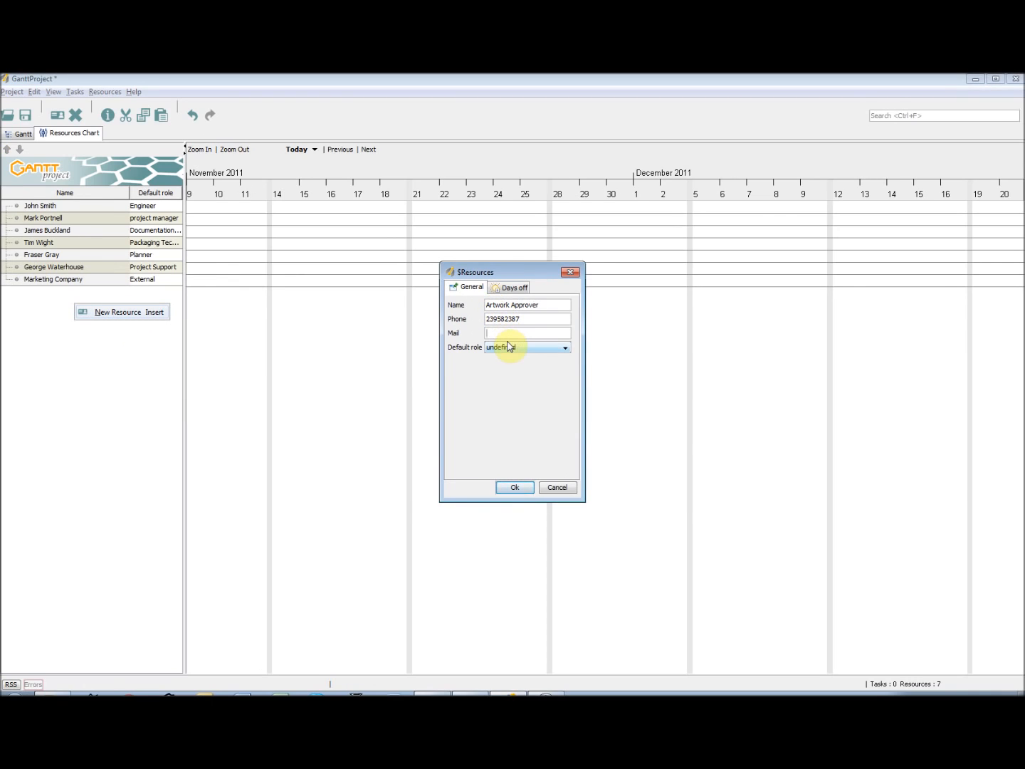
pyautogui.click(509, 347)
pyautogui.click(527, 421)
pyautogui.click(514, 488)
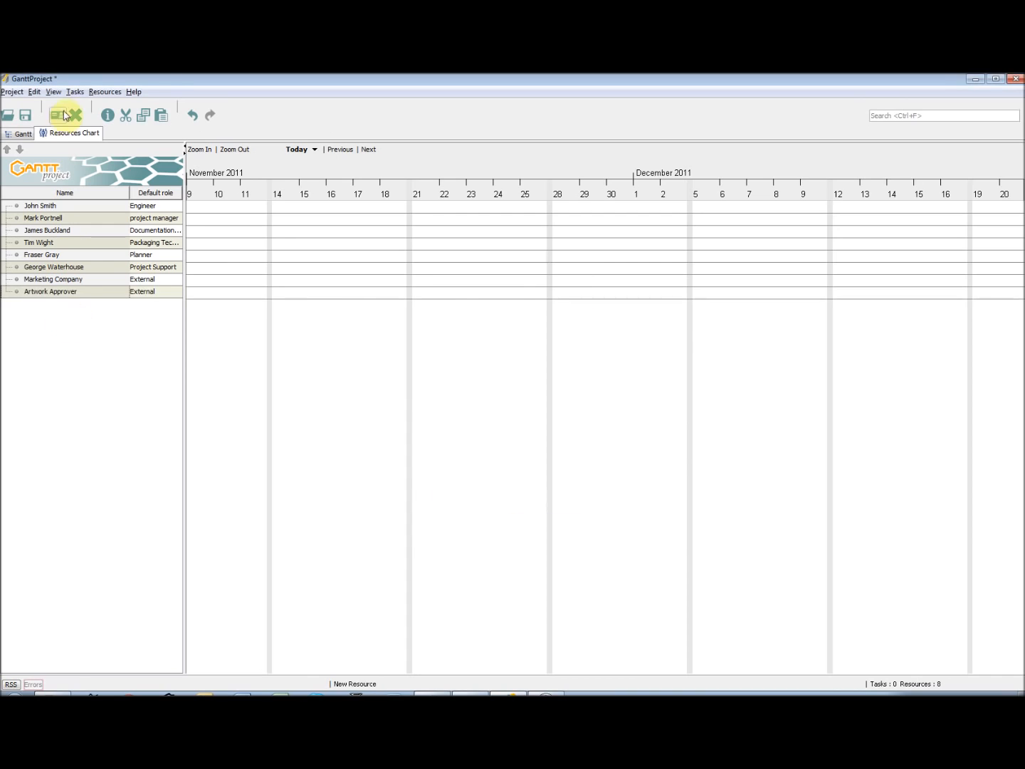
# Create a resource named LRF Approver with its e-mail address and the default role External
pyautogui.click(57, 114)
pyautogui.click(529, 304)
pyautogui.write('LRF Approver')
pyautogui.click(527, 321)
pyautogui.click(522, 333)
pyautogui.write('la@test.com')
pyautogui.click(522, 347)
pyautogui.click(527, 422)
pyautogui.click(515, 488)
# Create one more resource with the person's full name, phone number, e-mail address and a default role, and return to the Gantt chart
pyautogui.click(57, 115)
pyautogui.click(500, 305)
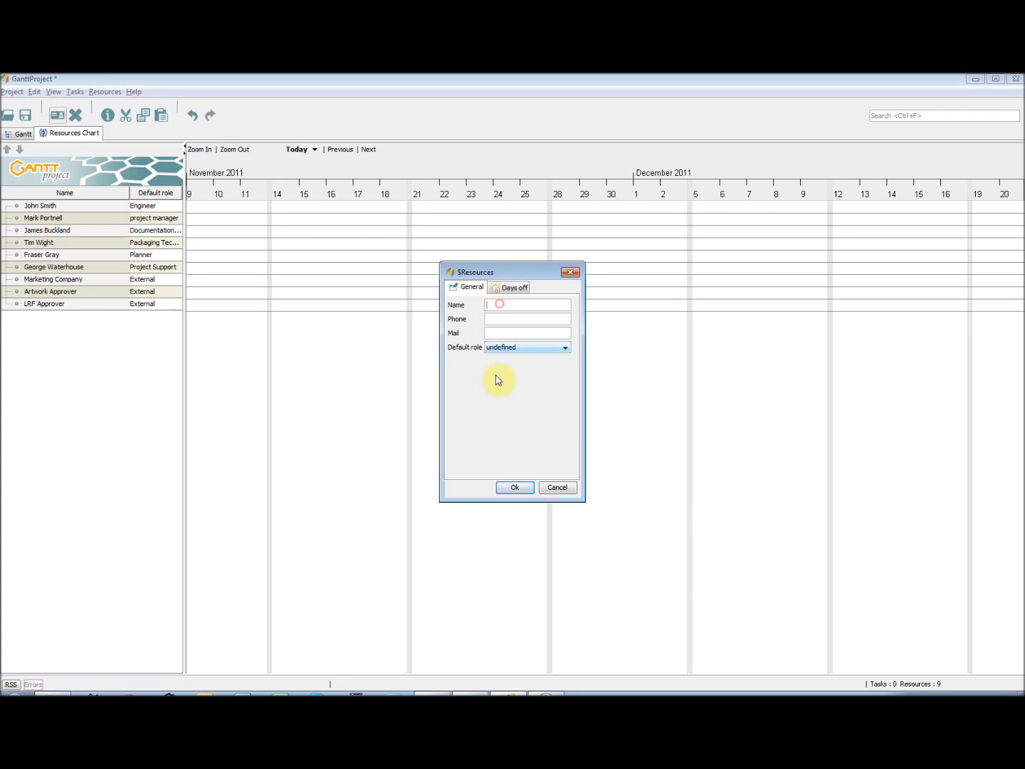
pyautogui.click(516, 320)
pyautogui.write('0023')
pyautogui.click(518, 335)
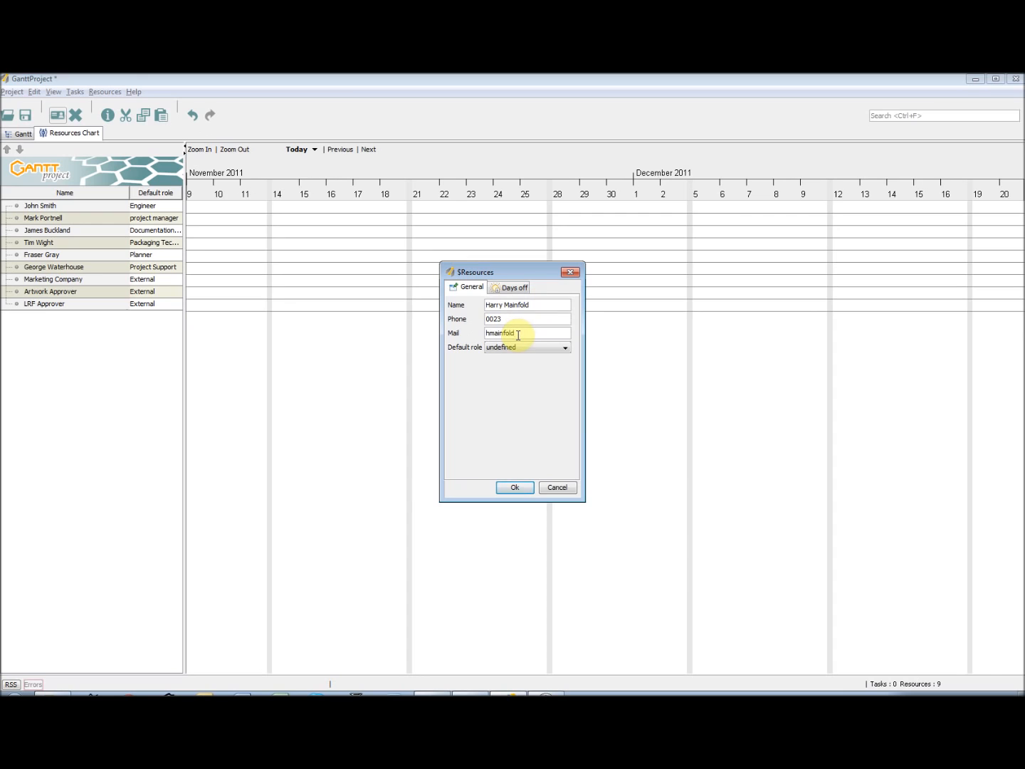
pyautogui.click(528, 348)
pyautogui.click(528, 423)
pyautogui.click(516, 489)
pyautogui.click(18, 133)
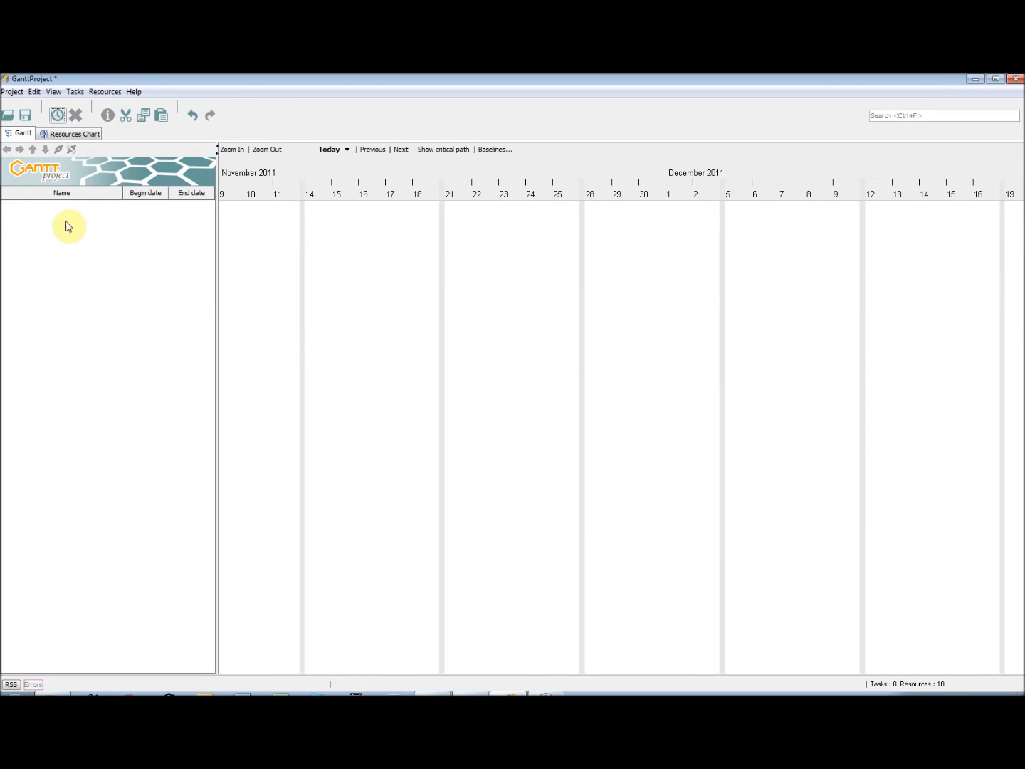
# Create a task named B11 Transfers and add a new subtask indented beneath it
pyautogui.click(57, 115)
pyautogui.write('B11 Transfers')
pyautogui.press('Return')
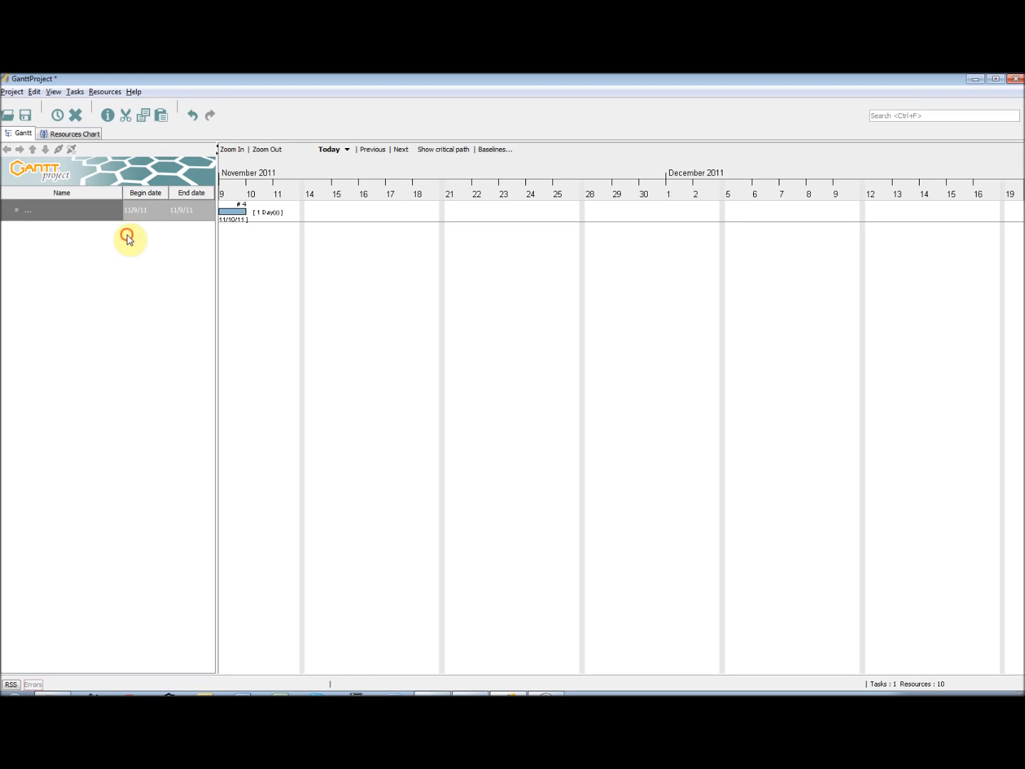
pyautogui.hotkey('ctrl', 't')
pyautogui.click(21, 151)
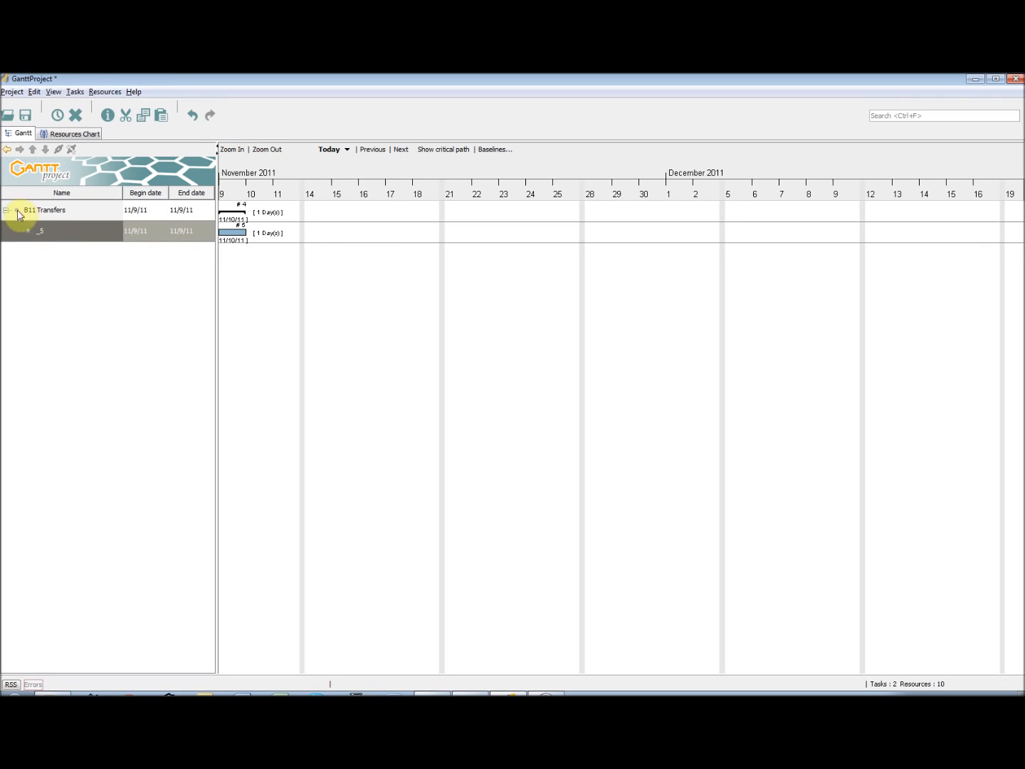
# Name the new subtask Agree Timings With Marketing Company, with a duration of 2 days, and set its priority
pyautogui.rightClick(51, 235)
pyautogui.click(108, 259)
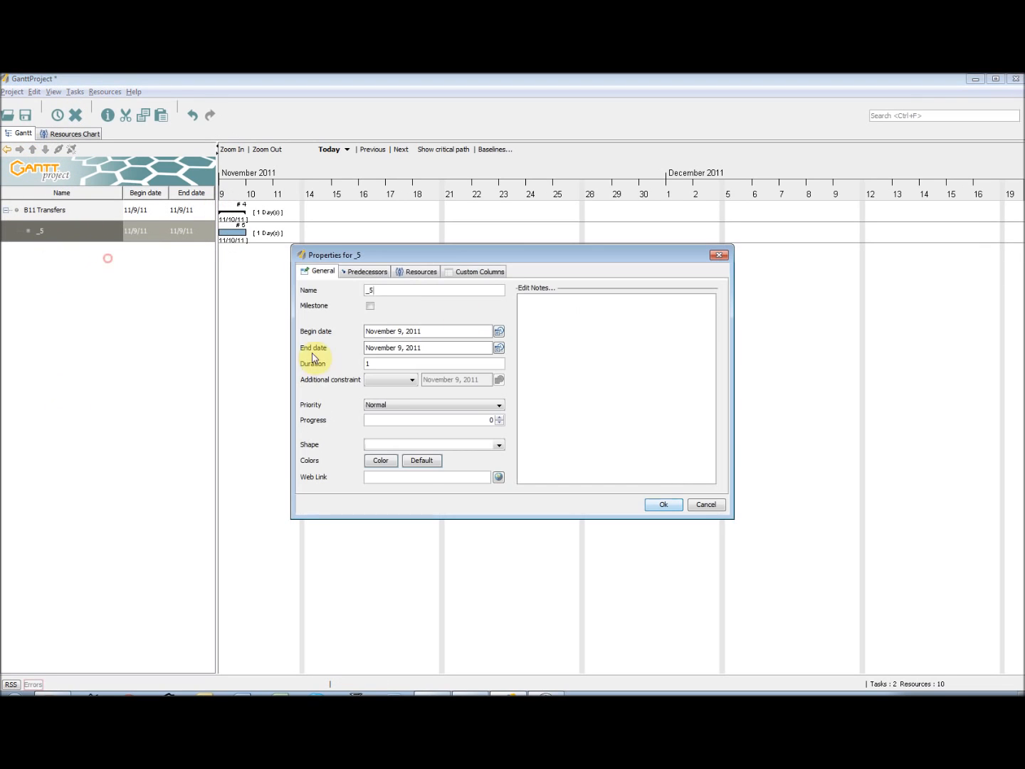
pyautogui.click(465, 295)
pyautogui.press('BackSpace')
pyautogui.write('o')
pyautogui.click(419, 406)
pyautogui.click(428, 435)
# Assign Marketing Company and the last-listed Project Support resource to the subtask and set the coordinator
pyautogui.click(419, 271)
pyautogui.click(406, 317)
pyautogui.click(460, 318)
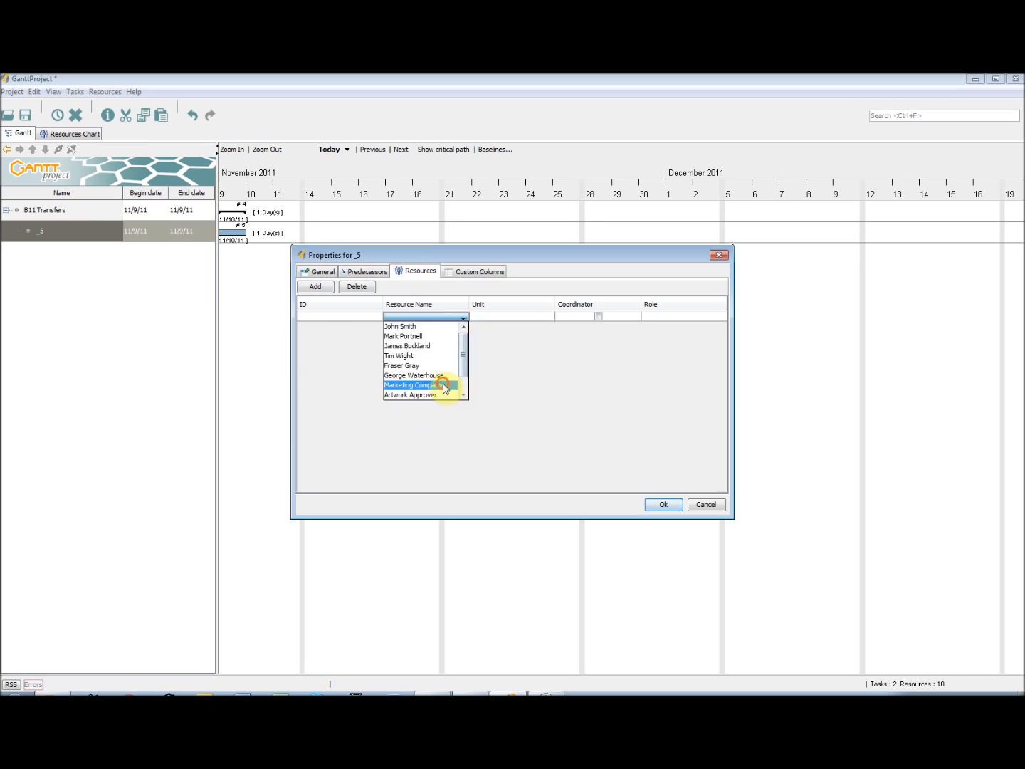
pyautogui.click(446, 387)
pyautogui.click(422, 326)
pyautogui.moveTo(464, 361); pyautogui.dragTo(462, 391)
pyautogui.click(439, 408)
pyautogui.click(599, 326)
pyautogui.click(598, 316)
# Set the unit of both assigned resources to 50 and apply the task properties
pyautogui.doubleClick(490, 317)
pyautogui.write('50')
pyautogui.moveTo(490, 317); pyautogui.dragTo(457, 325)
pyautogui.doubleClick(490, 326)
pyautogui.write('50')
pyautogui.click(322, 272)
pyautogui.click(670, 506)
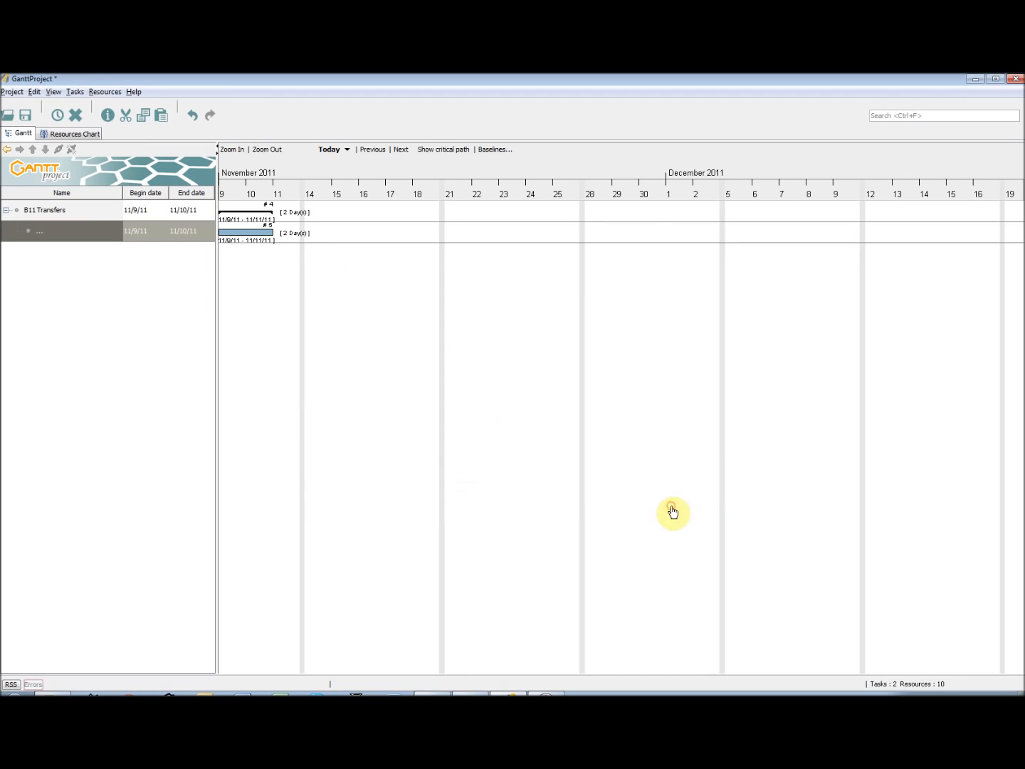
# Widen the task table and its Name column, and add a subtask named Carry Out Technical Assesment with a duration of 5 days
pyautogui.moveTo(217, 263); pyautogui.dragTo(244, 266)
pyautogui.moveTo(133, 196); pyautogui.dragTo(153, 196)
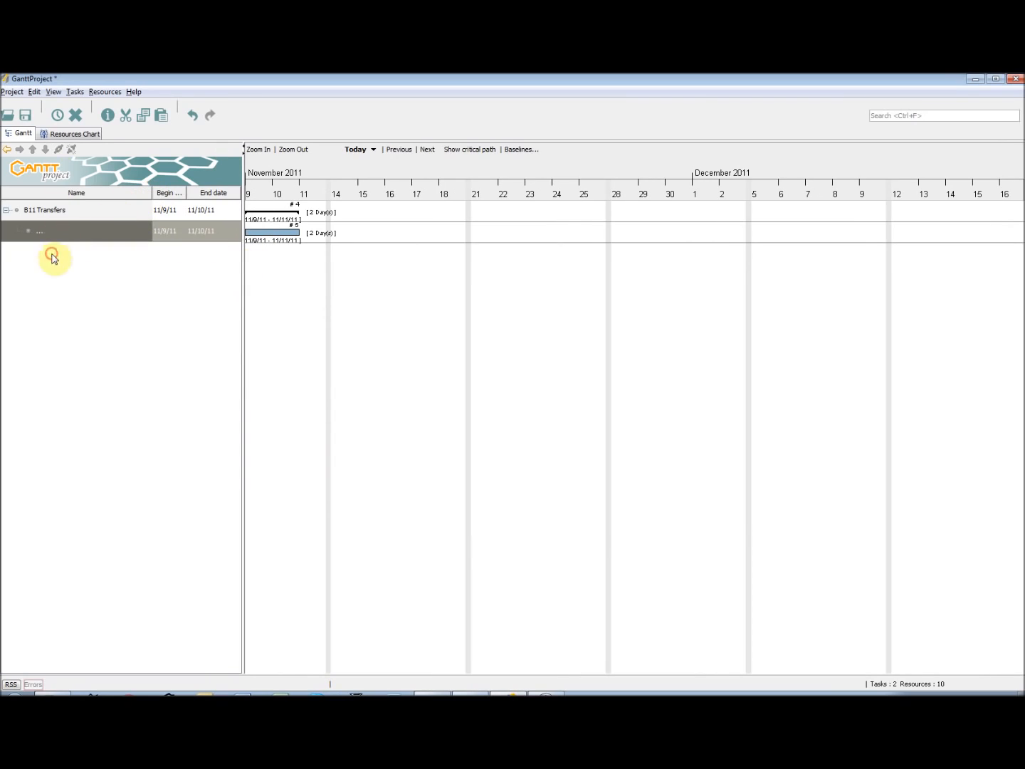
pyautogui.click(57, 115)
pyautogui.click(51, 280)
pyautogui.rightClick(78, 254)
pyautogui.click(122, 272)
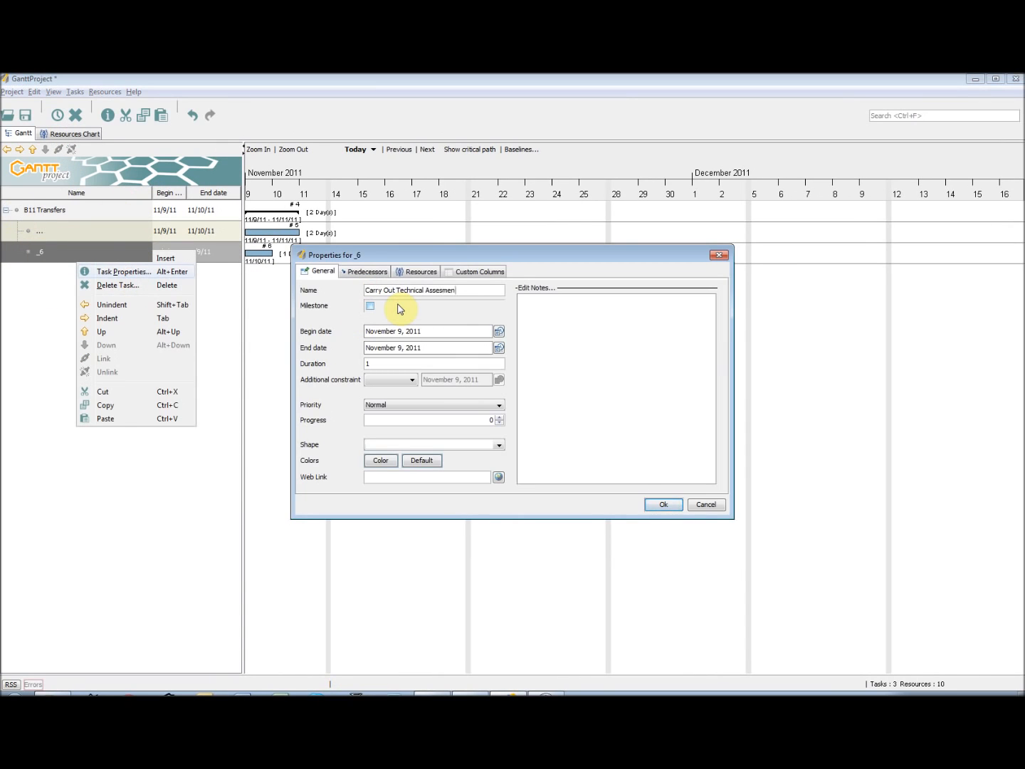
# Assign the Documentation Manager, Packaging Technologist and Engineer resources to the Carry Out Technical Assesment task
pyautogui.click(418, 271)
pyautogui.click(465, 317)
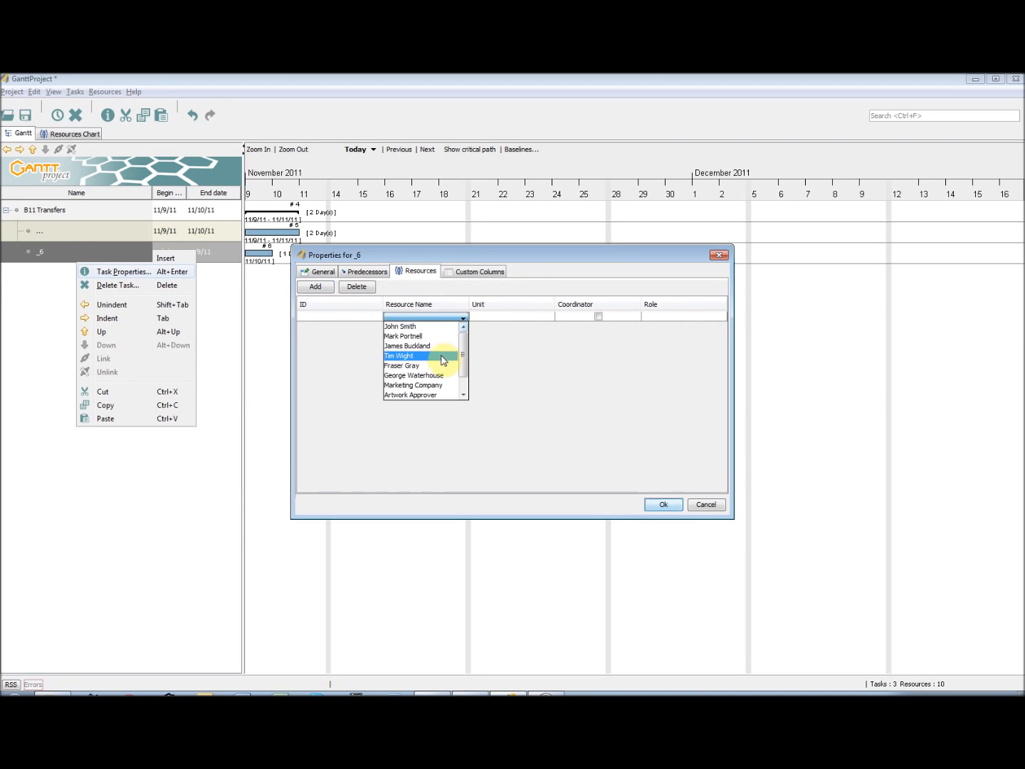
pyautogui.click(445, 347)
pyautogui.click(461, 318)
pyautogui.click(448, 356)
pyautogui.click(462, 317)
pyautogui.click(448, 355)
pyautogui.click(357, 287)
pyautogui.click(424, 318)
pyautogui.click(433, 336)
pyautogui.click(357, 287)
pyautogui.click(443, 317)
pyautogui.click(435, 326)
pyautogui.click(663, 504)
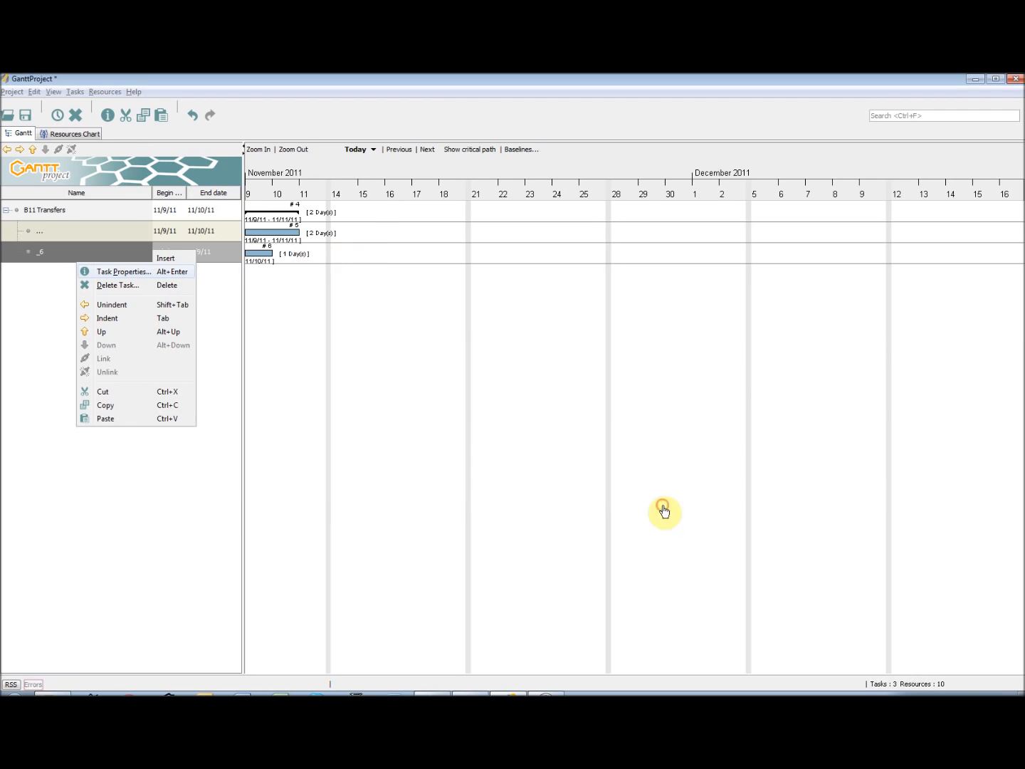
# Add a subtask named Raise Change Control with a duration of 5 days
pyautogui.click(57, 115)
pyautogui.write('Raise Change Control')
pyautogui.press('Return')
pyautogui.rightClick(117, 274)
pyautogui.click(164, 297)
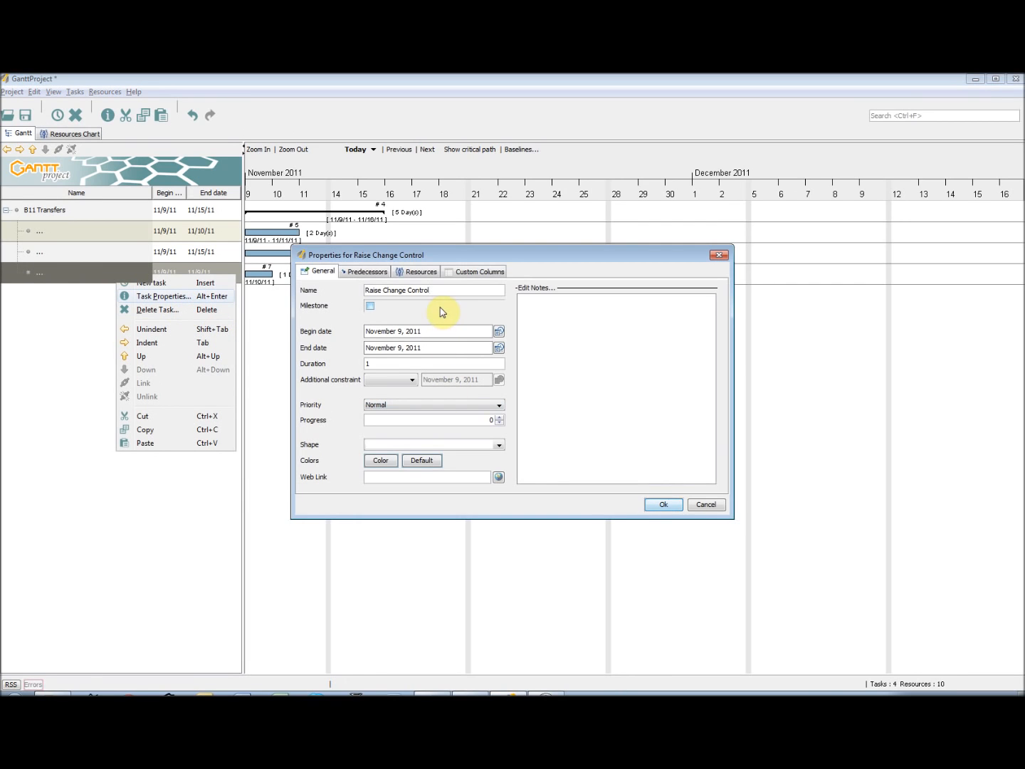
pyautogui.write('5')
# Make the Agree Timings task the predecessor of Raise Change Control and assign the Documentation Manager resource to it
pyautogui.click(367, 272)
pyautogui.click(316, 286)
pyautogui.click(417, 272)
pyautogui.click(315, 286)
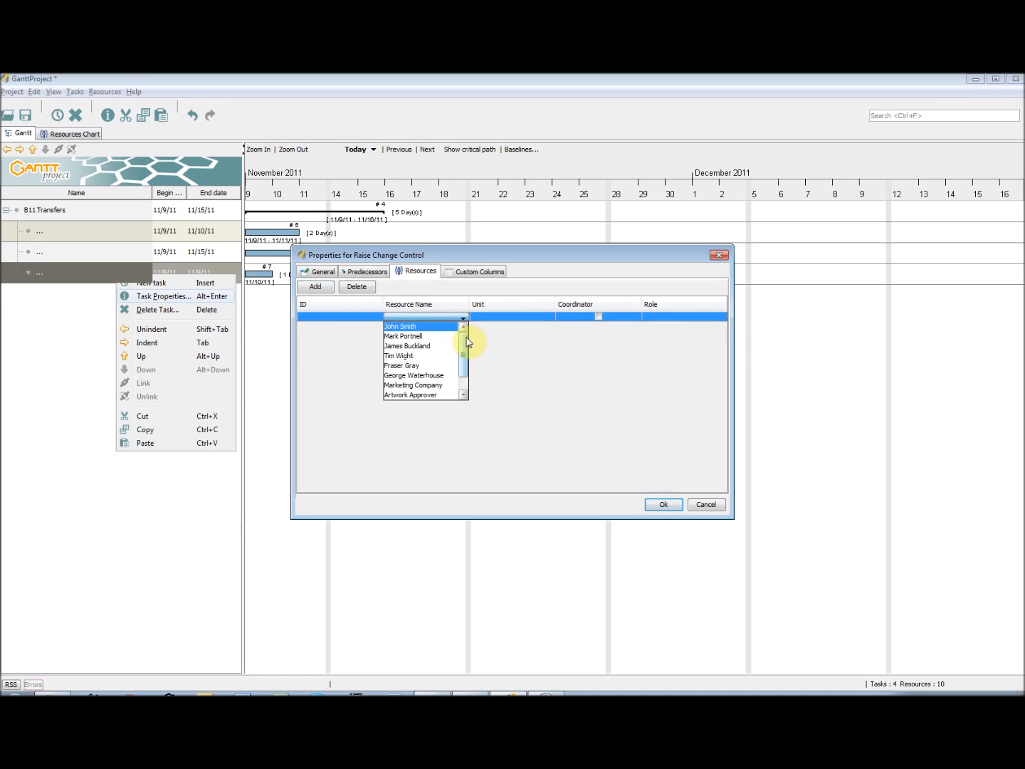
pyautogui.click(446, 347)
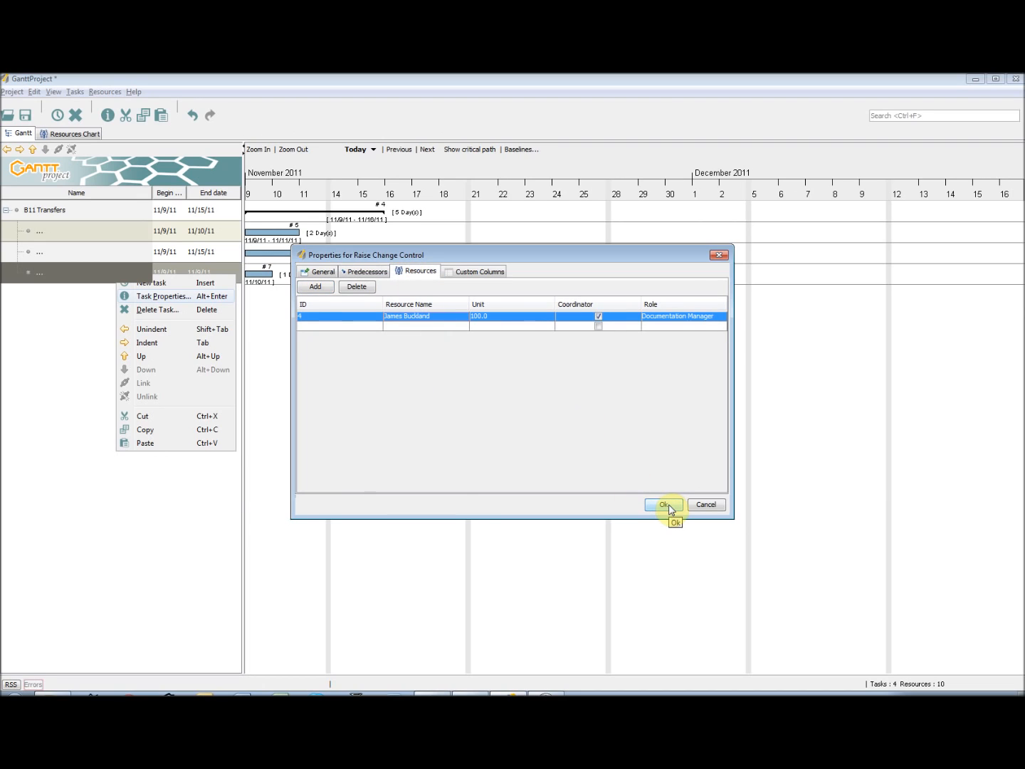
pyautogui.click(664, 505)
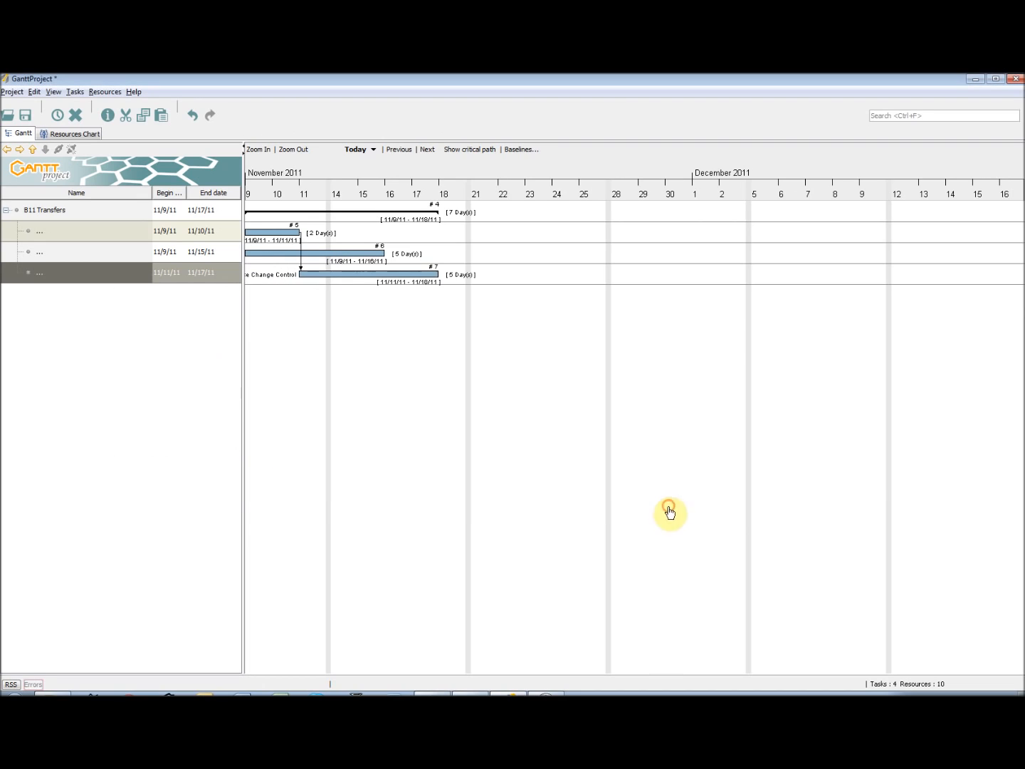
# Add a subtask named Raise RIAR with a duration of 2 days and High priority
pyautogui.hotkey('ctrl', 't')
pyautogui.write('Ra')
pyautogui.doubleClick(103, 295)
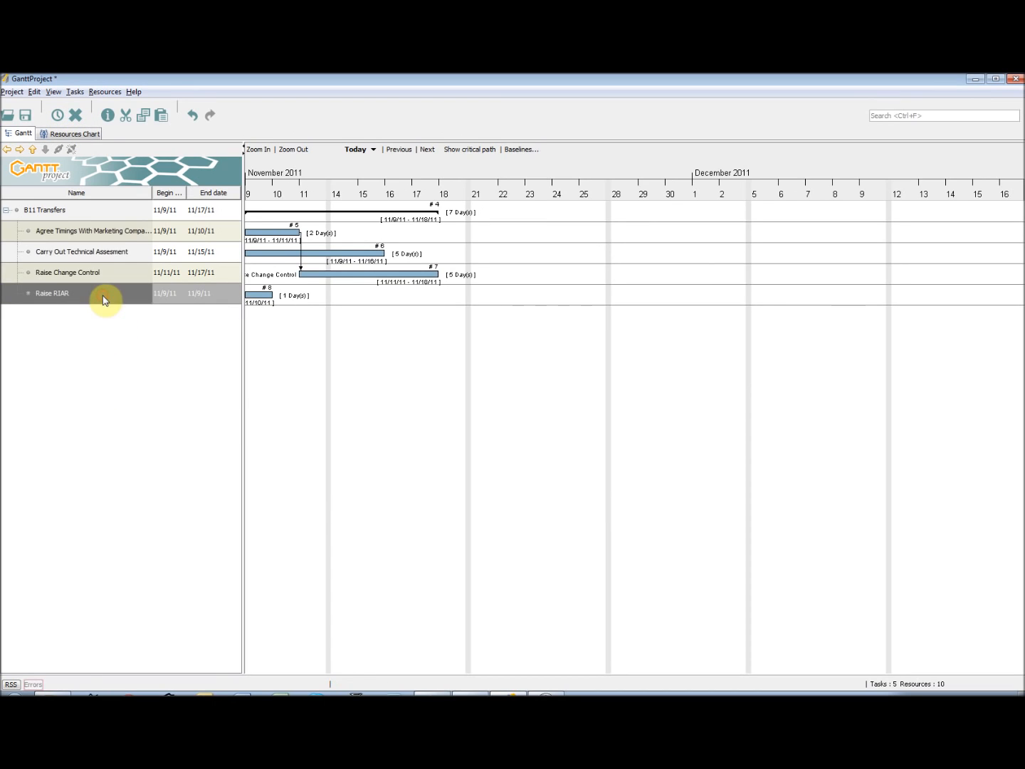
pyautogui.click(422, 363)
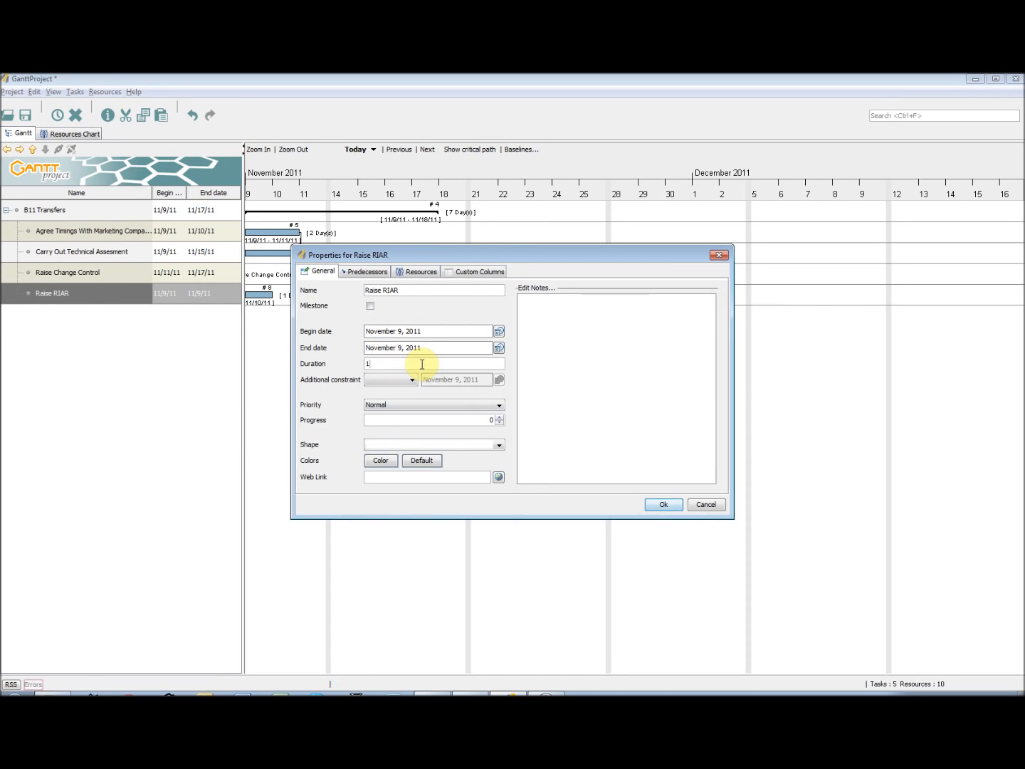
pyautogui.click(513, 453)
pyautogui.click(512, 493)
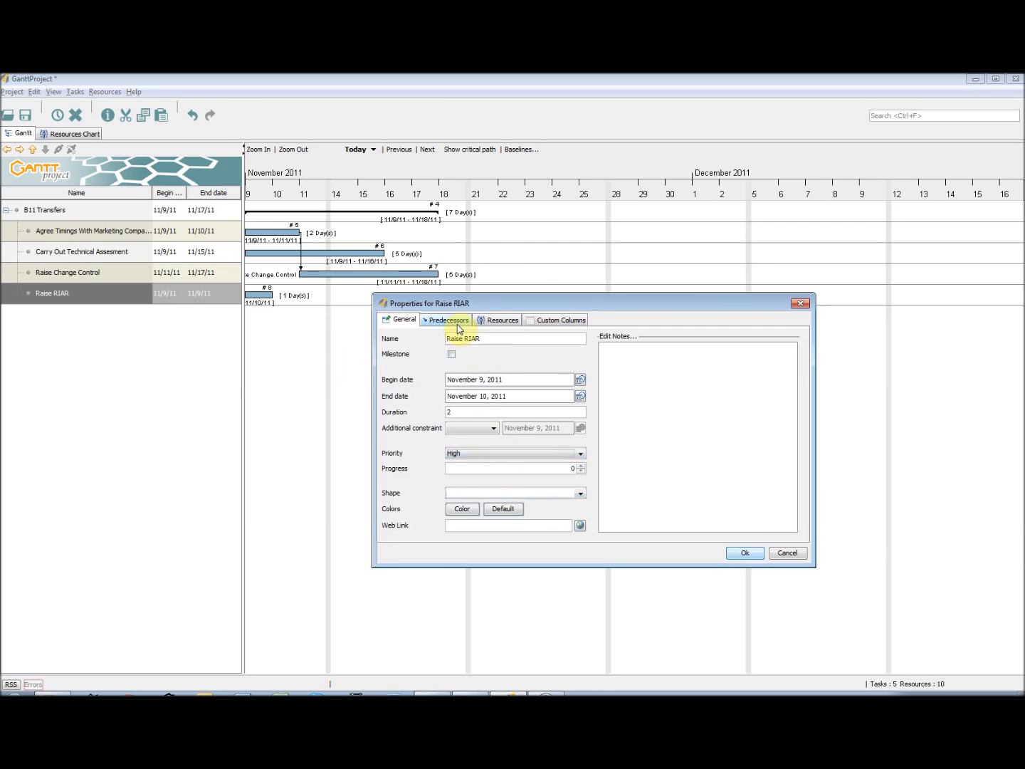
# Make Raise Change Control the predecessor of Raise RIAR and assign the Packaging Technologist resource to it
pyautogui.click(449, 320)
pyautogui.click(397, 335)
pyautogui.click(491, 404)
pyautogui.click(499, 320)
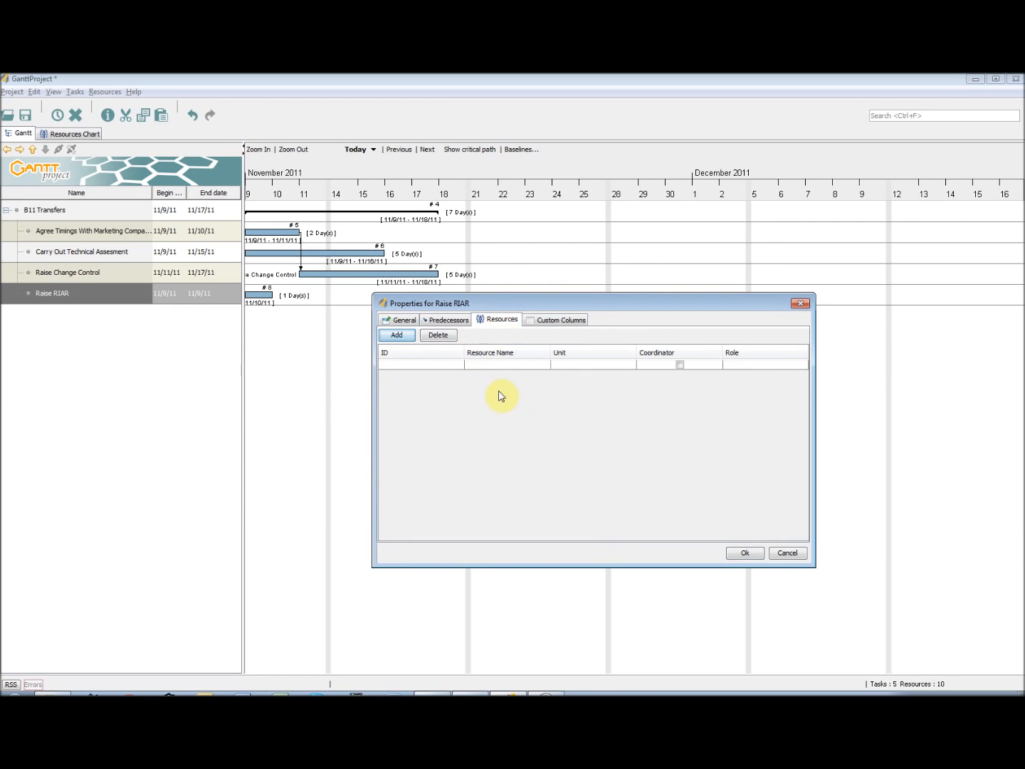
pyautogui.click(397, 334)
pyautogui.click(523, 401)
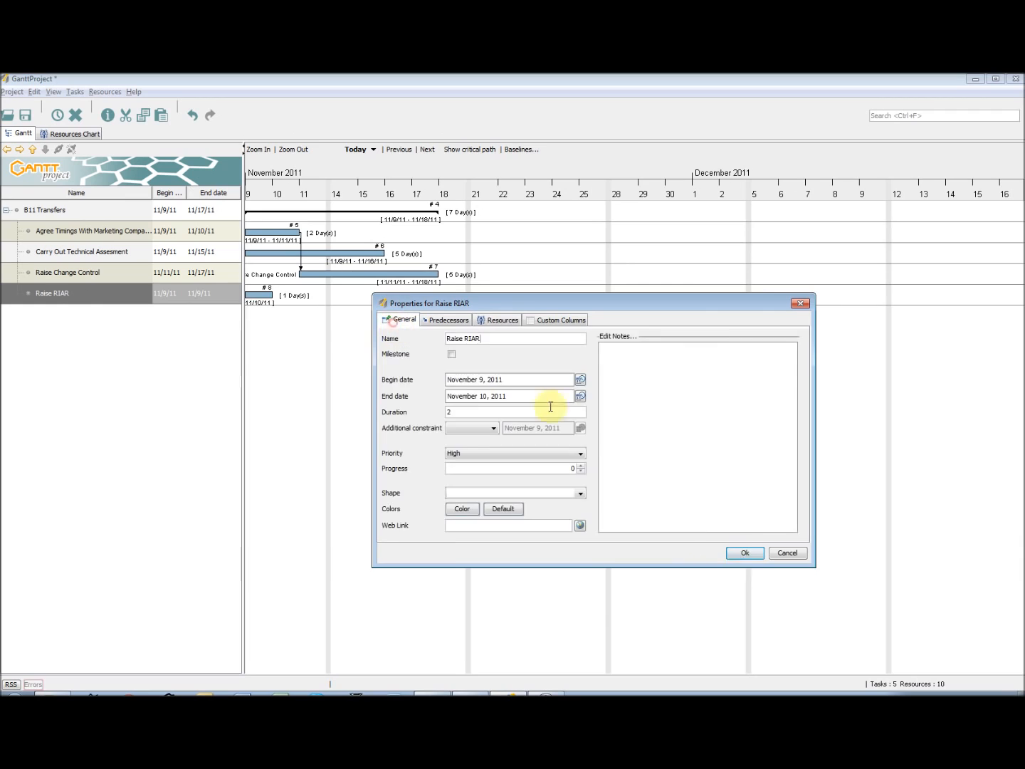
pyautogui.click(745, 553)
# Add a subtask named RIAR Response below Raise RIAR
pyautogui.click(75, 91)
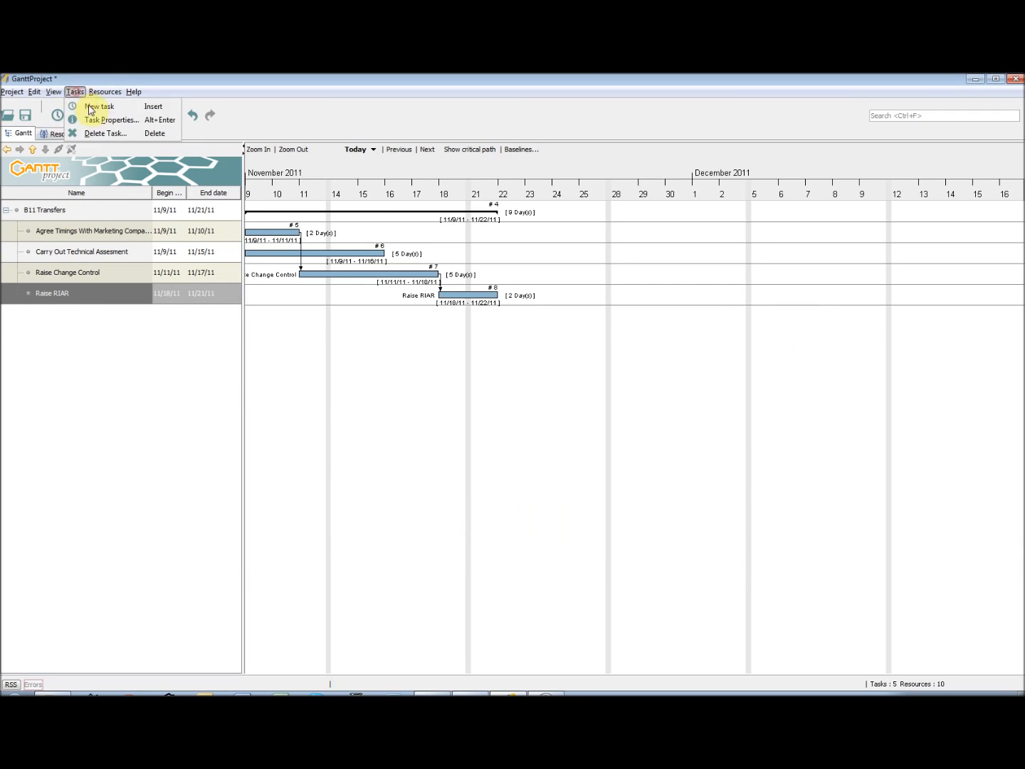
pyautogui.click(86, 106)
pyautogui.write('RIAR Respone')
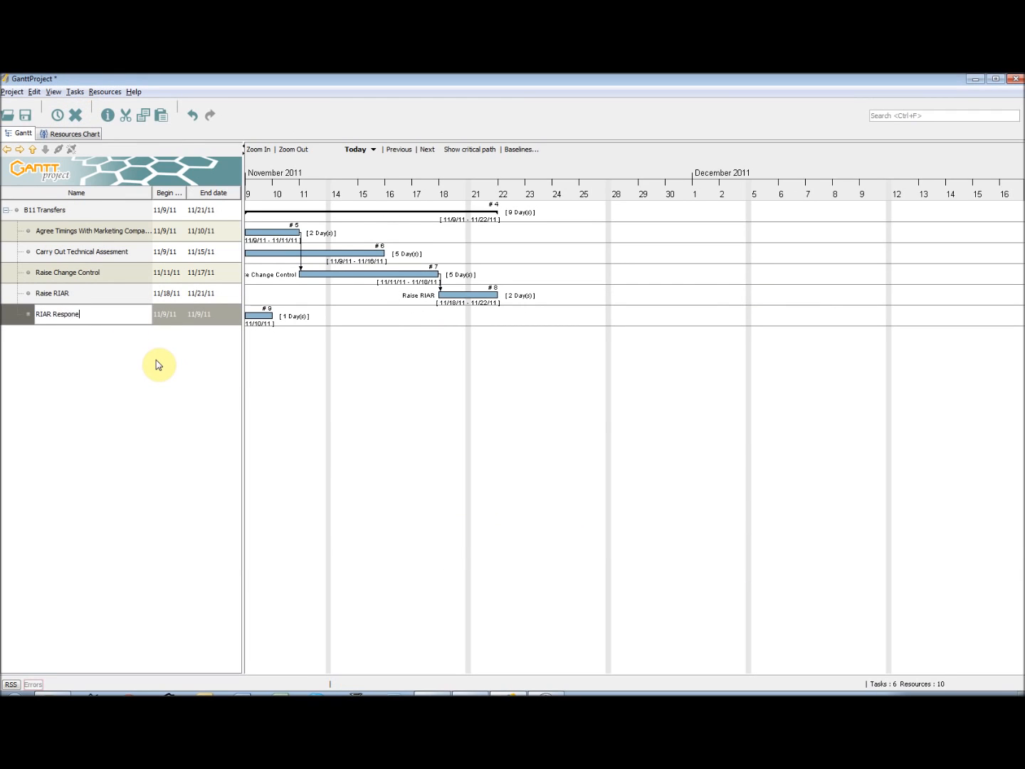
pyautogui.press('BackSpace')
pyautogui.write('se')
# Make RIAR Response a milestone and set Raise RIAR as its predecessor
pyautogui.rightClick(106, 311)
pyautogui.click(152, 333)
pyautogui.click(371, 309)
pyautogui.click(368, 272)
pyautogui.click(434, 317)
pyautogui.click(441, 365)
pyautogui.moveTo(527, 258); pyautogui.dragTo(657, 346)
pyautogui.click(791, 596)
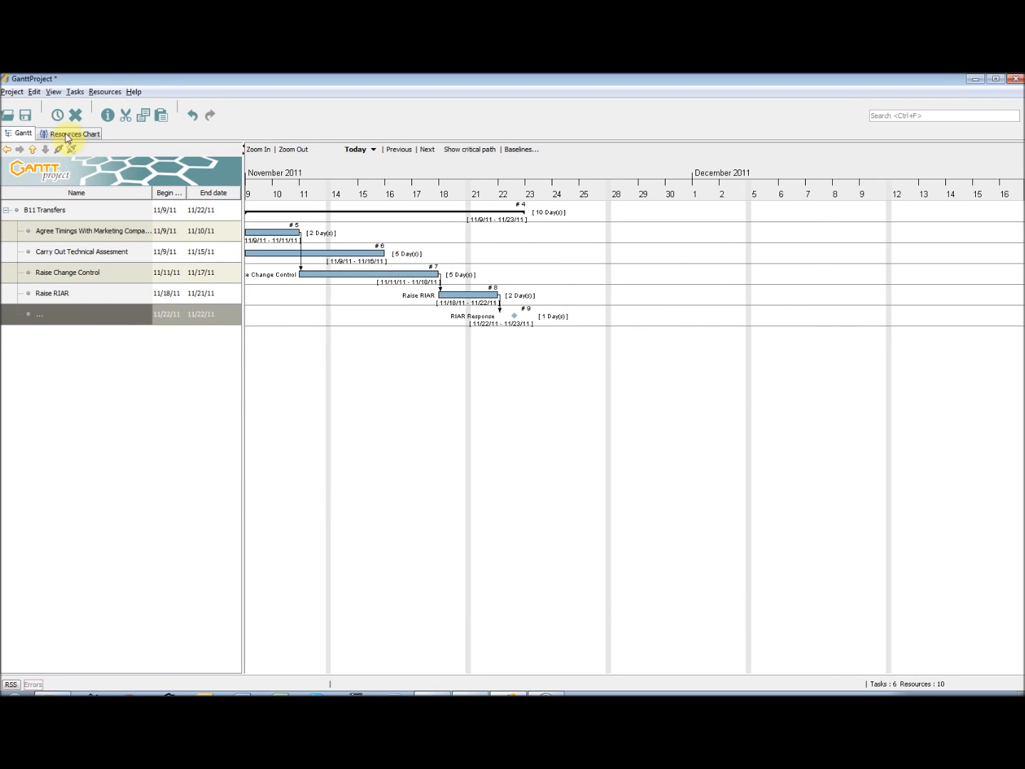
# Add a subtask named Create LRF with a duration of 7 days
pyautogui.hotkey('ctrl', 't')
pyautogui.write('Create LR')
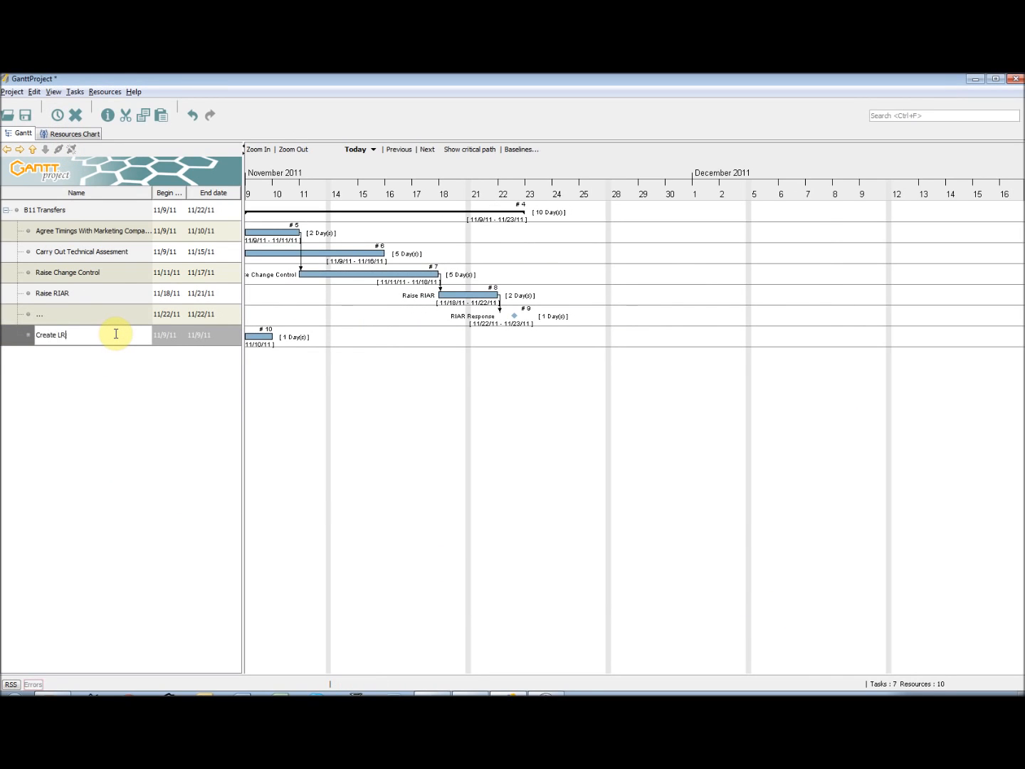
pyautogui.write('F')
pyautogui.press('Return')
pyautogui.rightClick(86, 334)
pyautogui.click(147, 356)
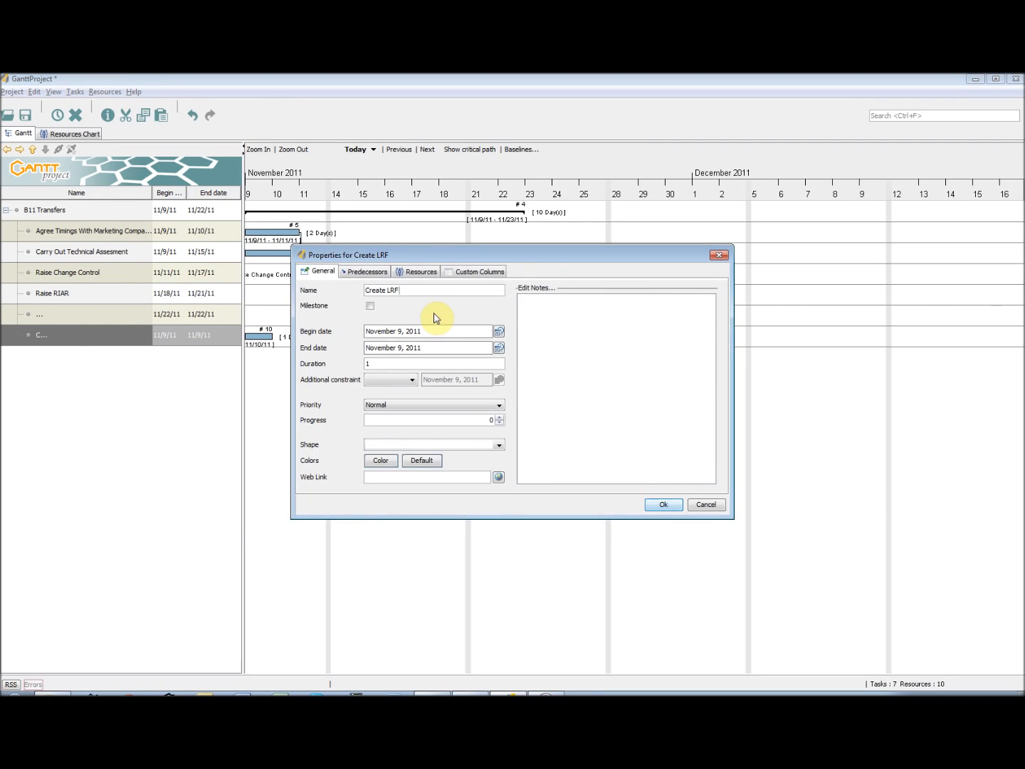
pyautogui.moveTo(380, 362); pyautogui.dragTo(341, 369)
pyautogui.write('2')
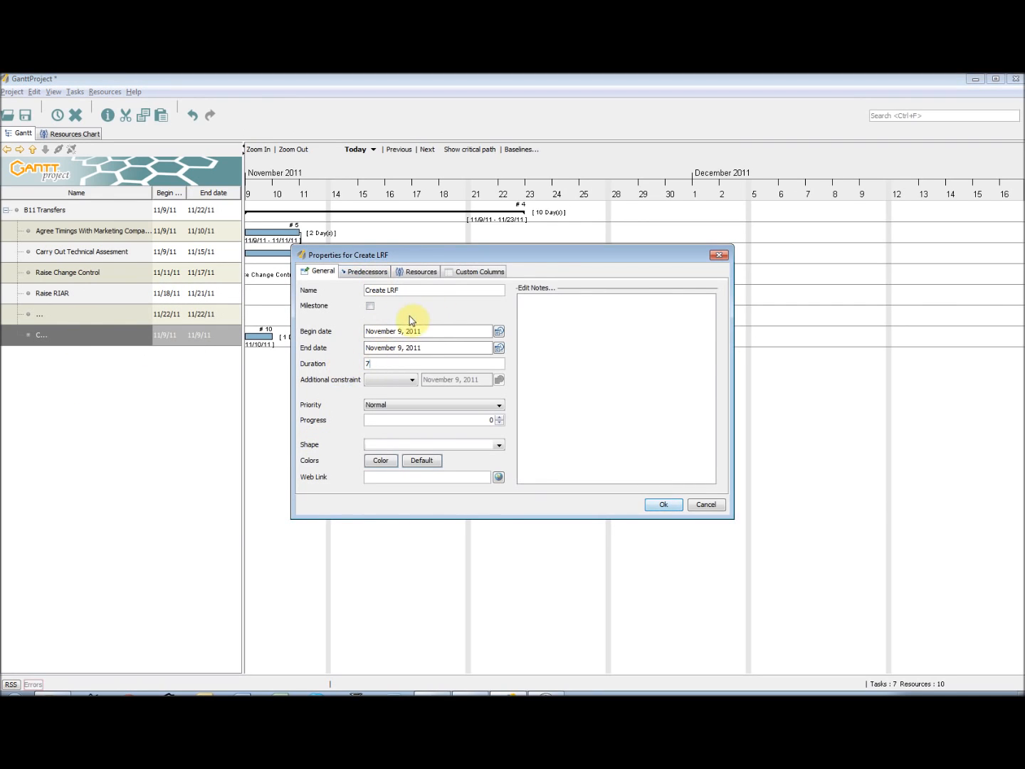
# Make RIAR Response the predecessor of Create LRF and assign the Documentation Manager resource to it
pyautogui.click(368, 272)
pyautogui.click(423, 314)
pyautogui.click(448, 377)
pyautogui.click(422, 271)
pyautogui.click(317, 285)
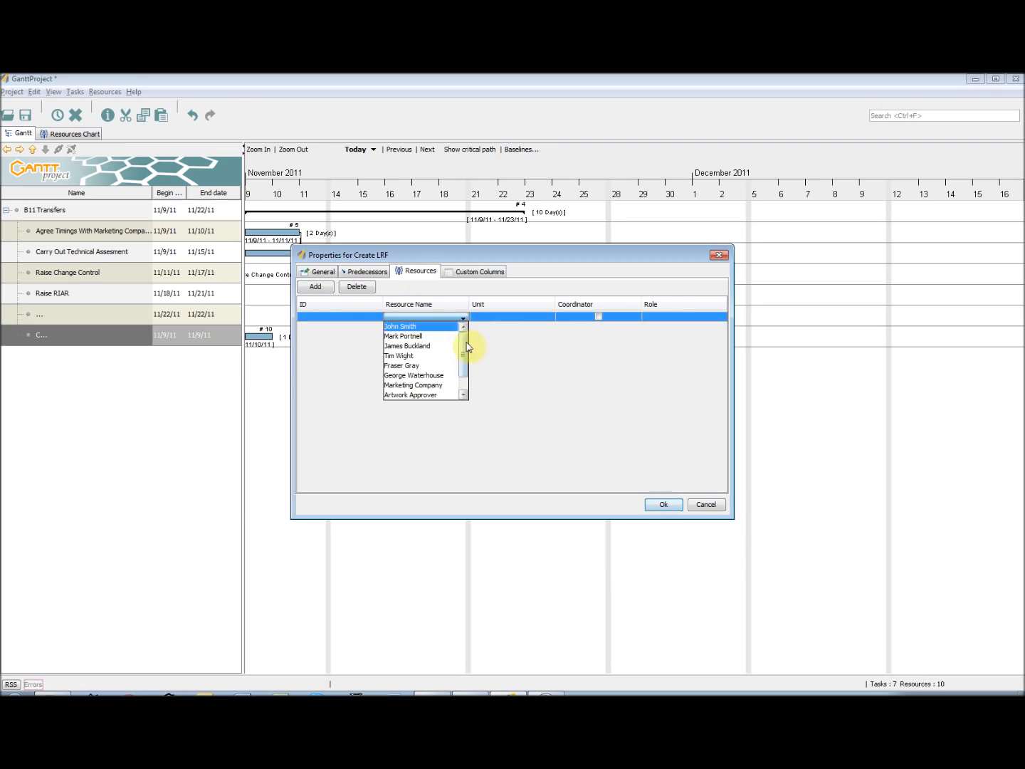
pyautogui.click(451, 349)
pyautogui.click(659, 506)
# Reopen the resource assignments of the Create LRF task and start adding a second resource
pyautogui.rightClick(84, 333)
pyautogui.click(121, 349)
pyautogui.click(421, 271)
pyautogui.click(315, 286)
pyautogui.click(447, 337)
pyautogui.click(447, 336)
pyautogui.click(446, 336)
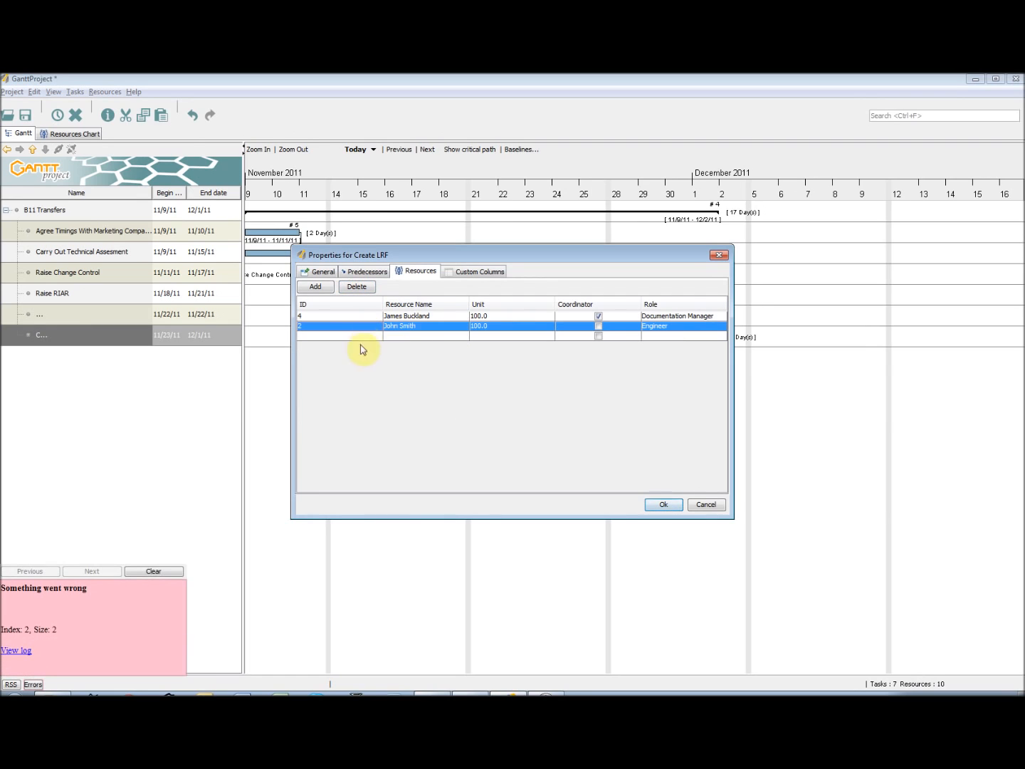
pyautogui.click(359, 291)
# Assign the Packaging Technologist resource to Create LRF and set the unit of both assigned resources to 50
pyautogui.click(331, 293)
pyautogui.click(448, 362)
pyautogui.click(497, 316)
pyautogui.write('50')
pyautogui.click(491, 326)
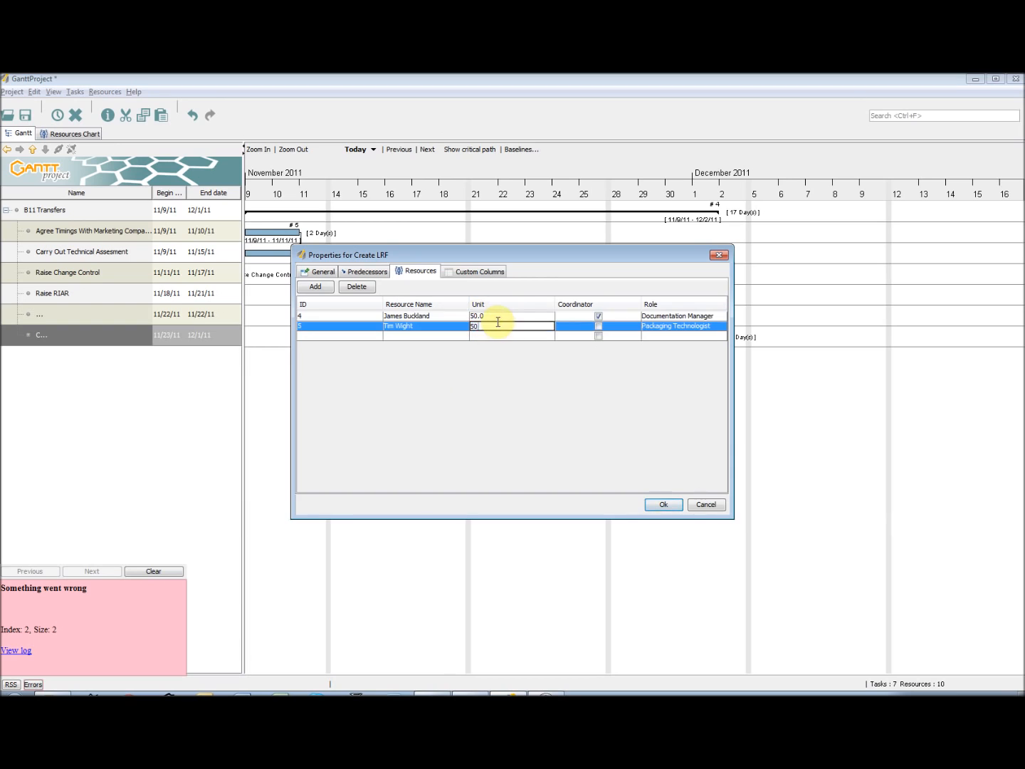
pyautogui.click(663, 504)
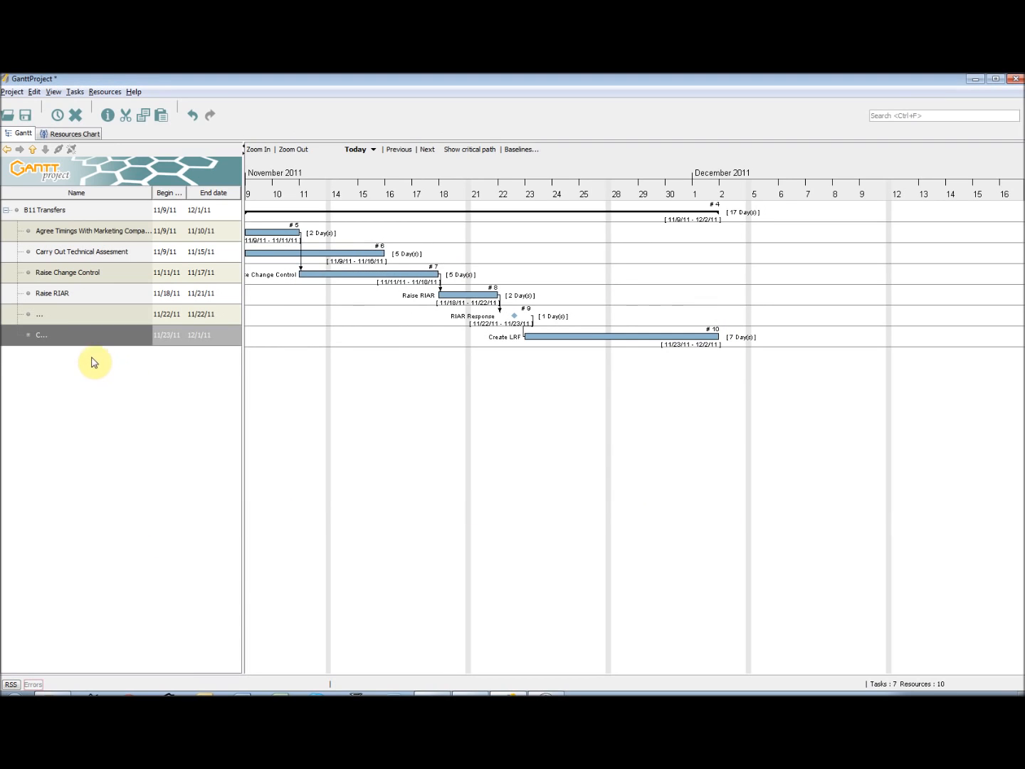
# Add a subtask named LRF Approval with a duration of 35 days
pyautogui.hotkey('ctrl', 't')
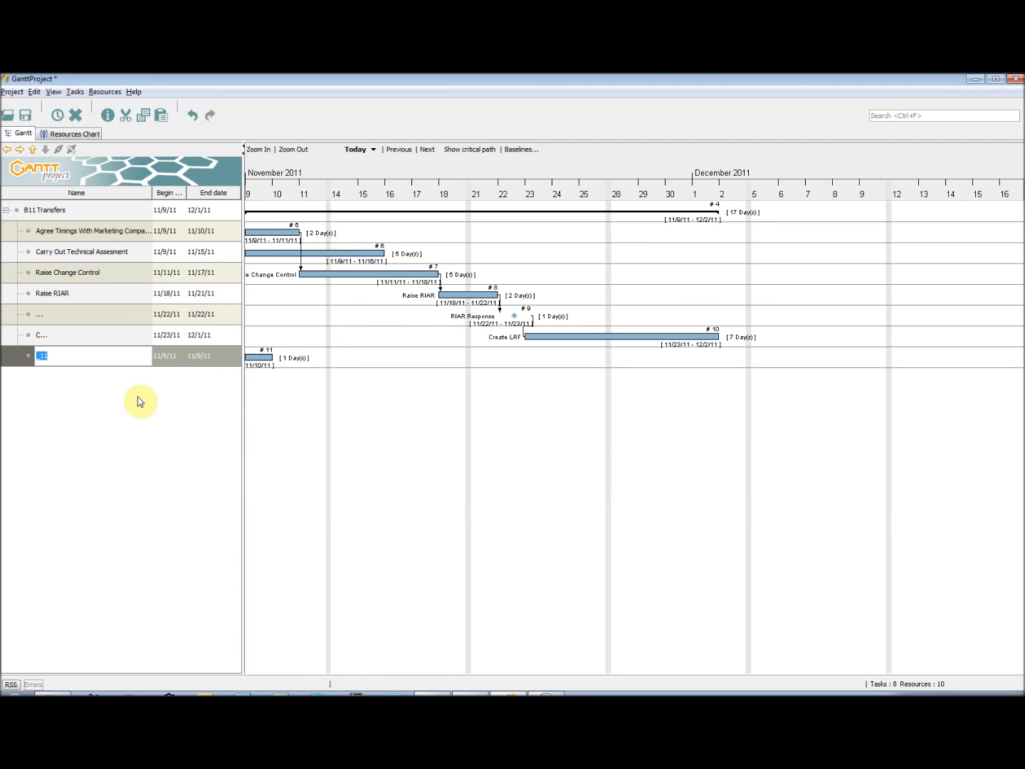
pyautogui.rightClick(111, 355)
pyautogui.click(157, 377)
pyautogui.write('35')
pyautogui.click(364, 271)
pyautogui.click(316, 287)
pyautogui.click(442, 386)
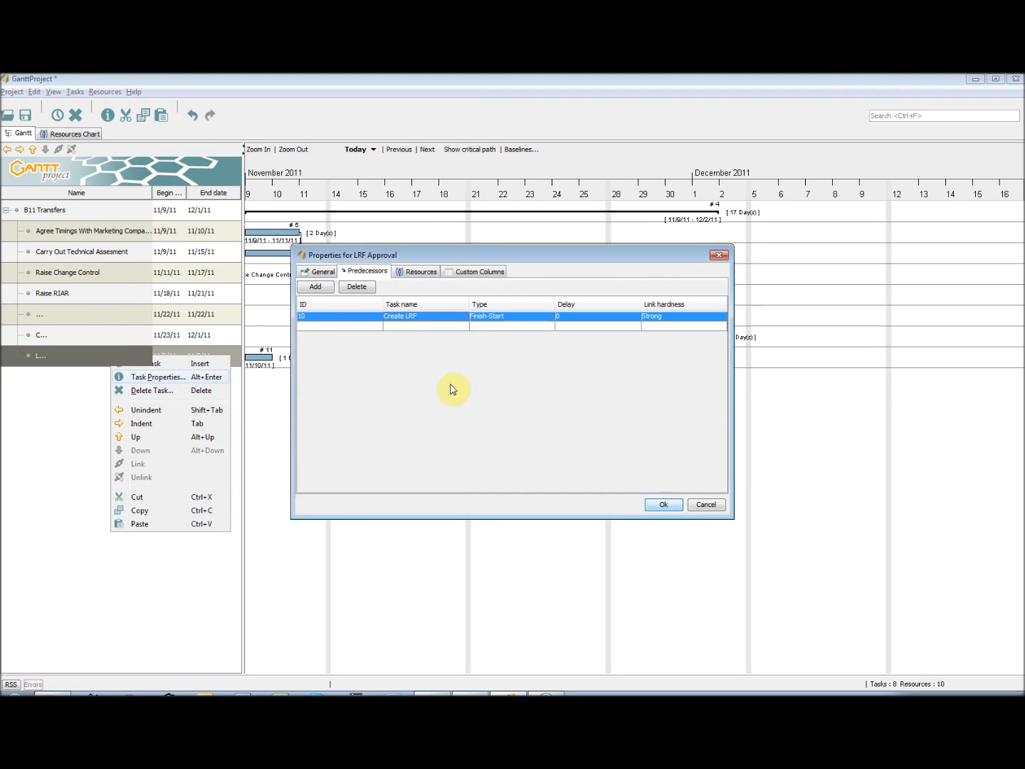
pyautogui.click(431, 317)
pyautogui.click(362, 294)
pyautogui.click(356, 285)
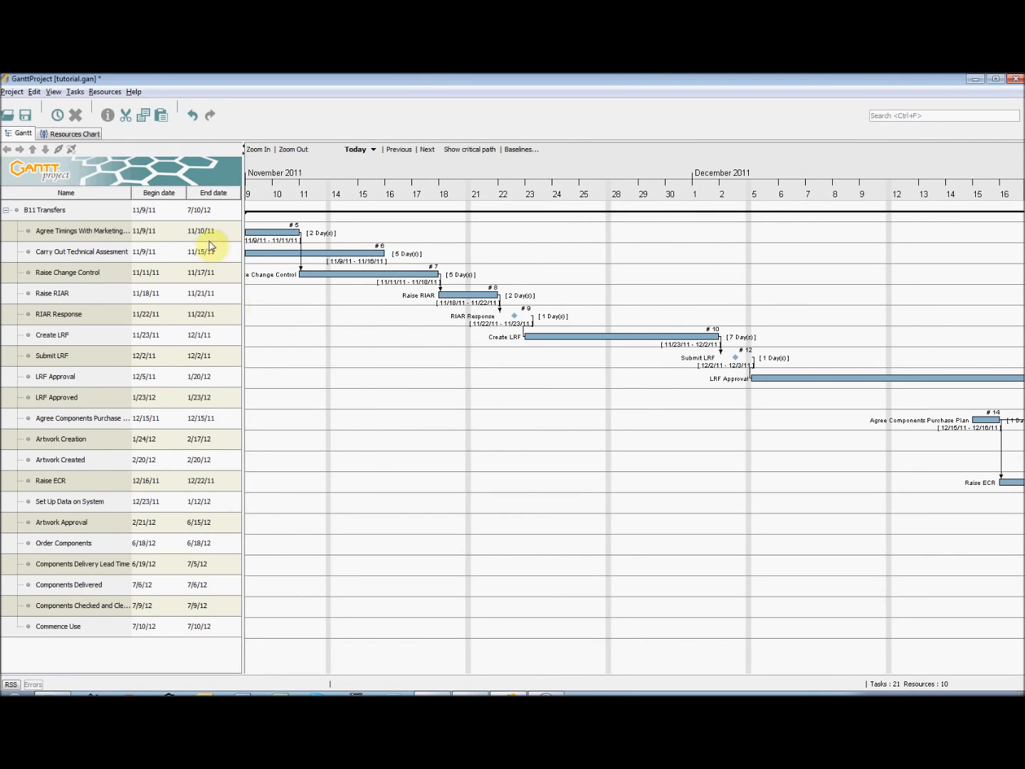
# Check the resource loads on the resources chart and examine the project's calendar settings for weekends and holidays
pyautogui.click(75, 134)
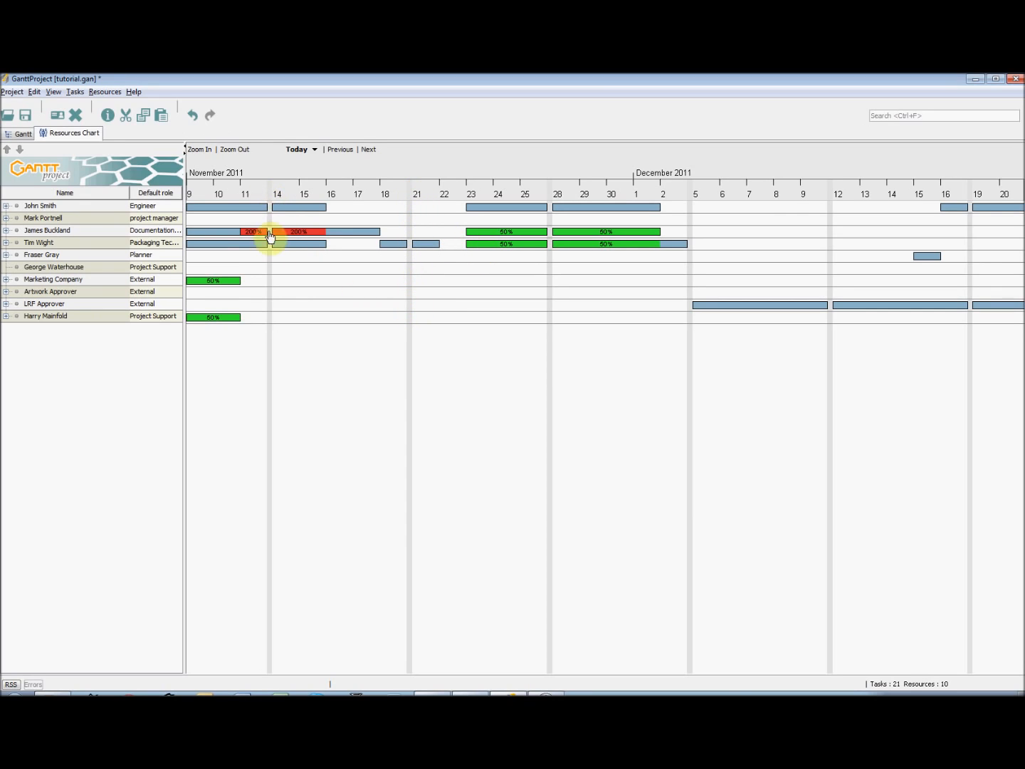
pyautogui.click(12, 92)
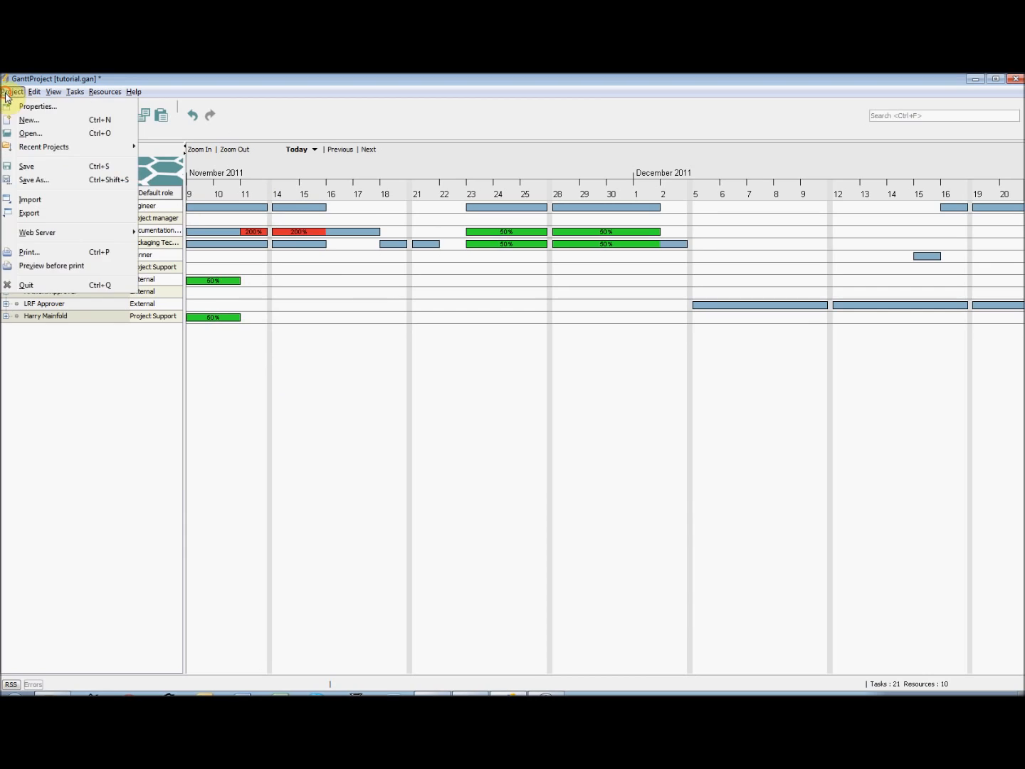
pyautogui.click(24, 108)
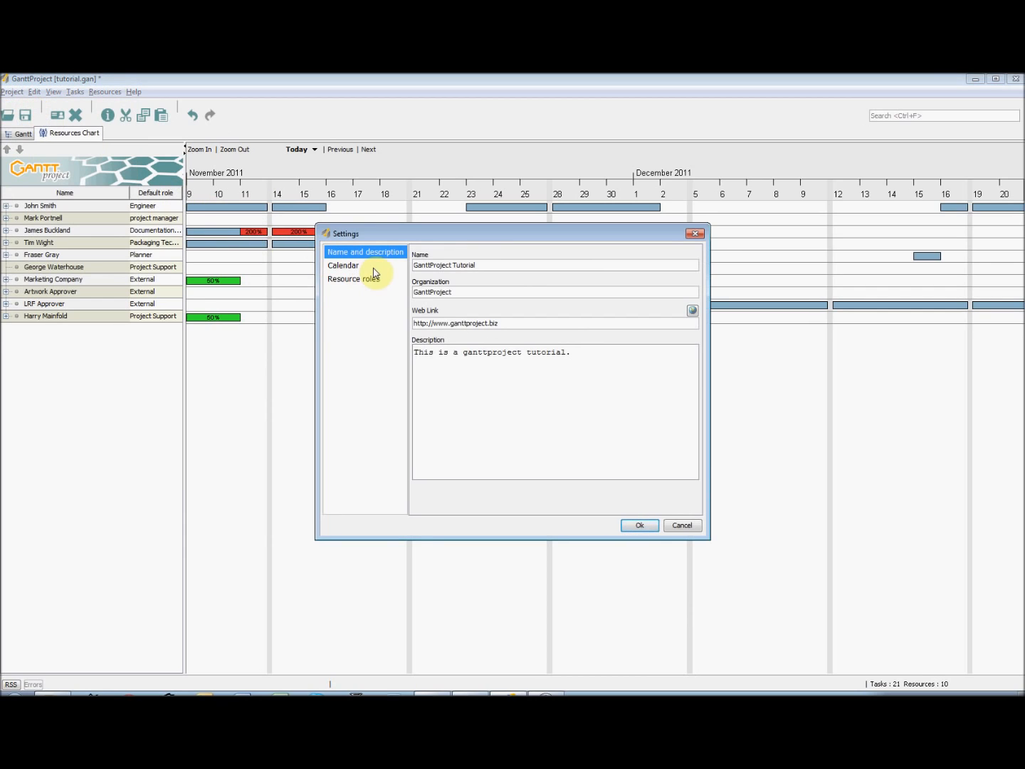
pyautogui.click(375, 266)
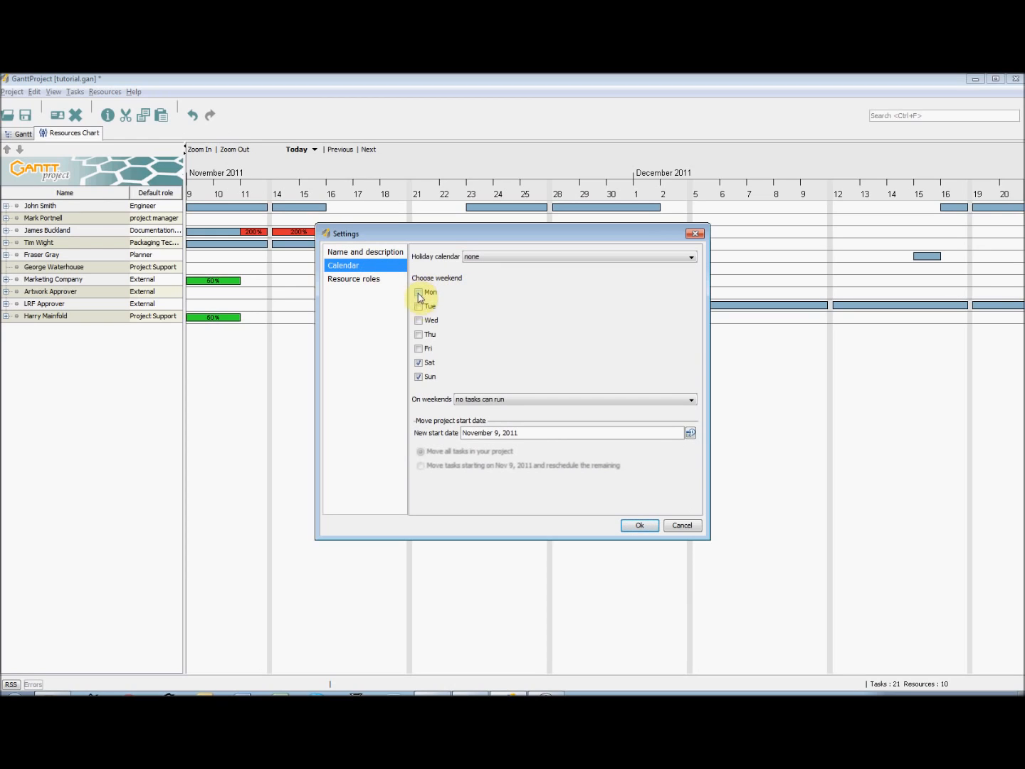
pyautogui.click(484, 399)
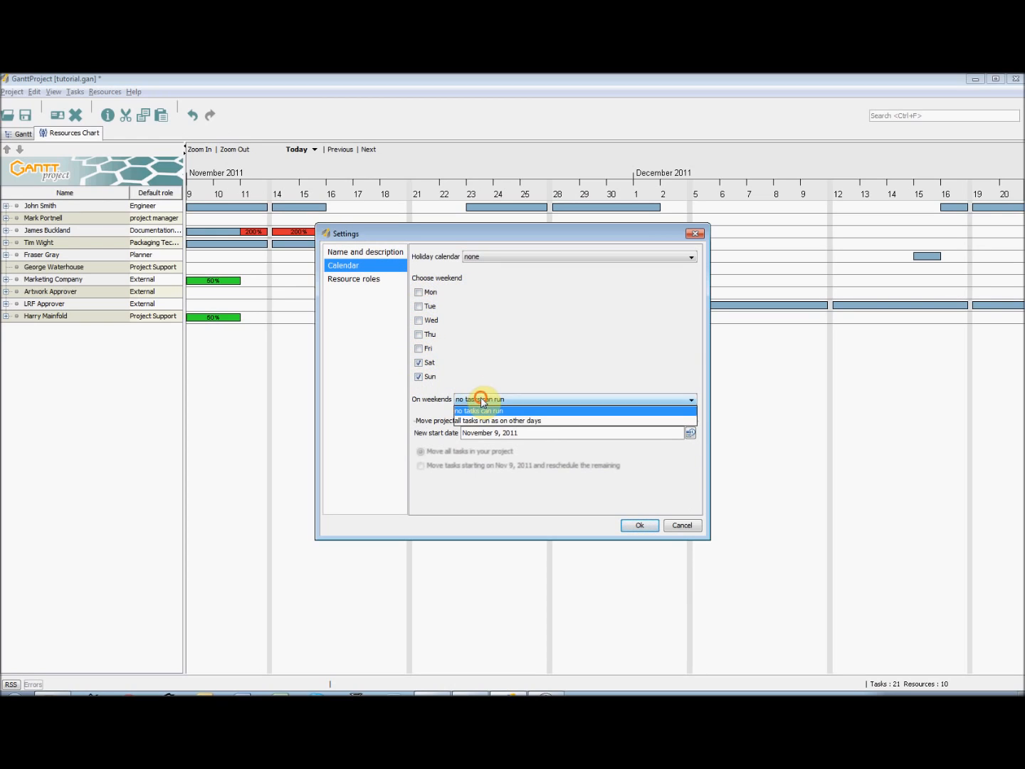
pyautogui.click(488, 376)
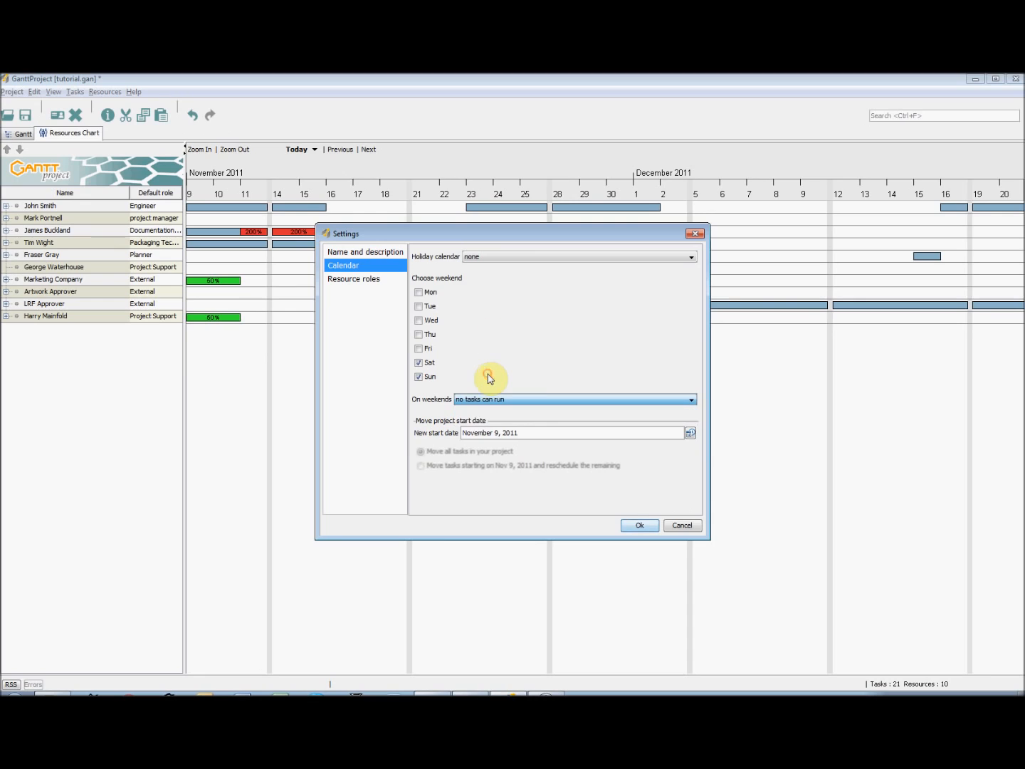
pyautogui.click(498, 259)
pyautogui.click(442, 254)
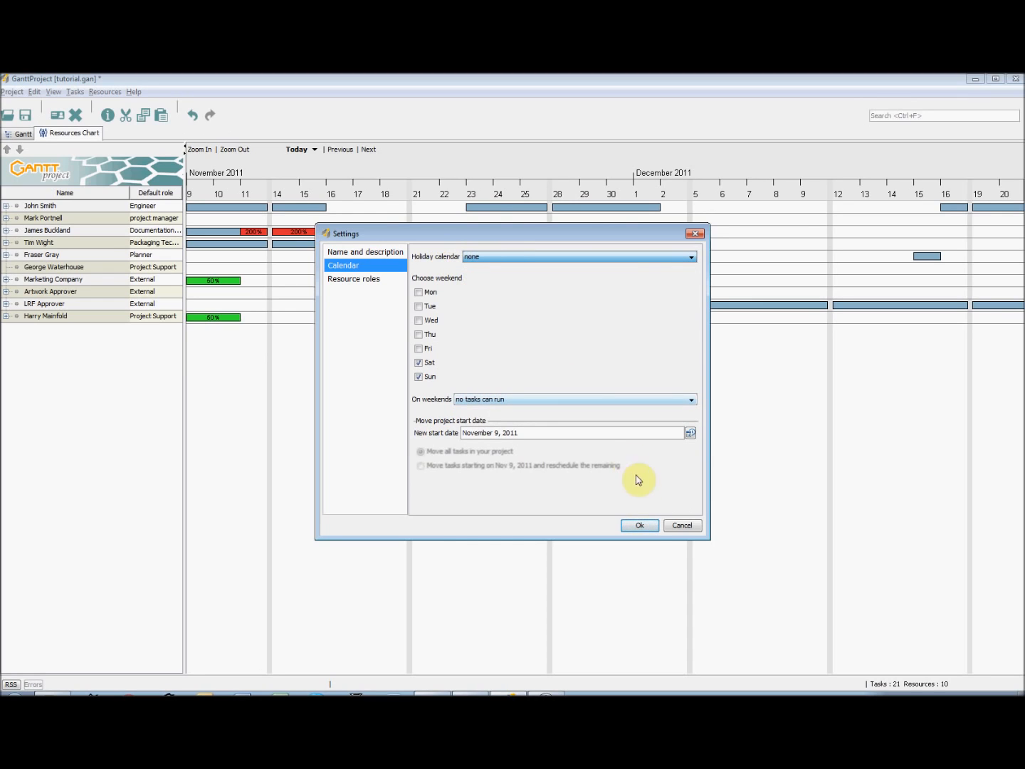
pyautogui.click(640, 526)
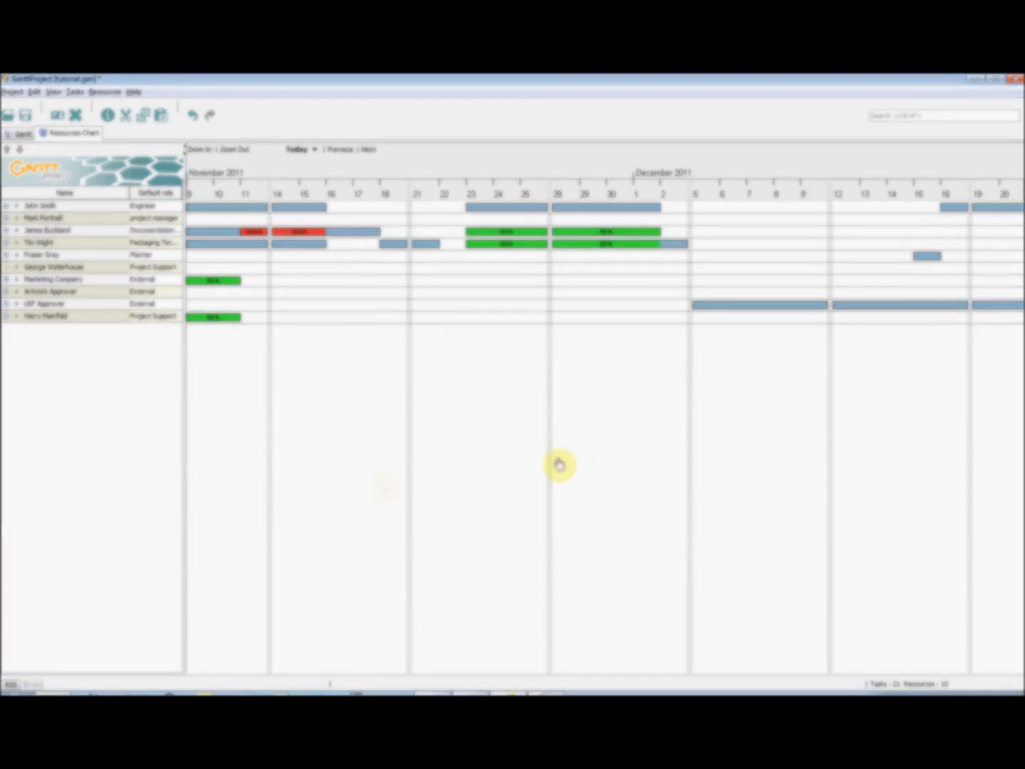
# Move the Commence Use task up one position in the Gantt task list and back down
pyautogui.click(20, 133)
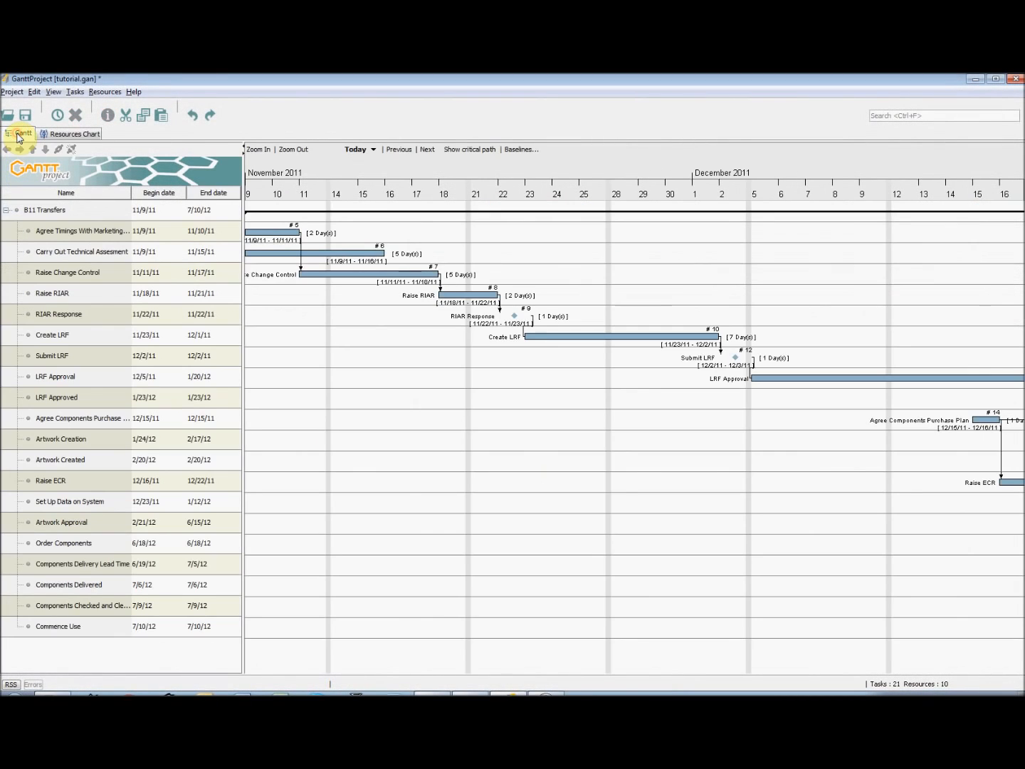
pyautogui.click(71, 625)
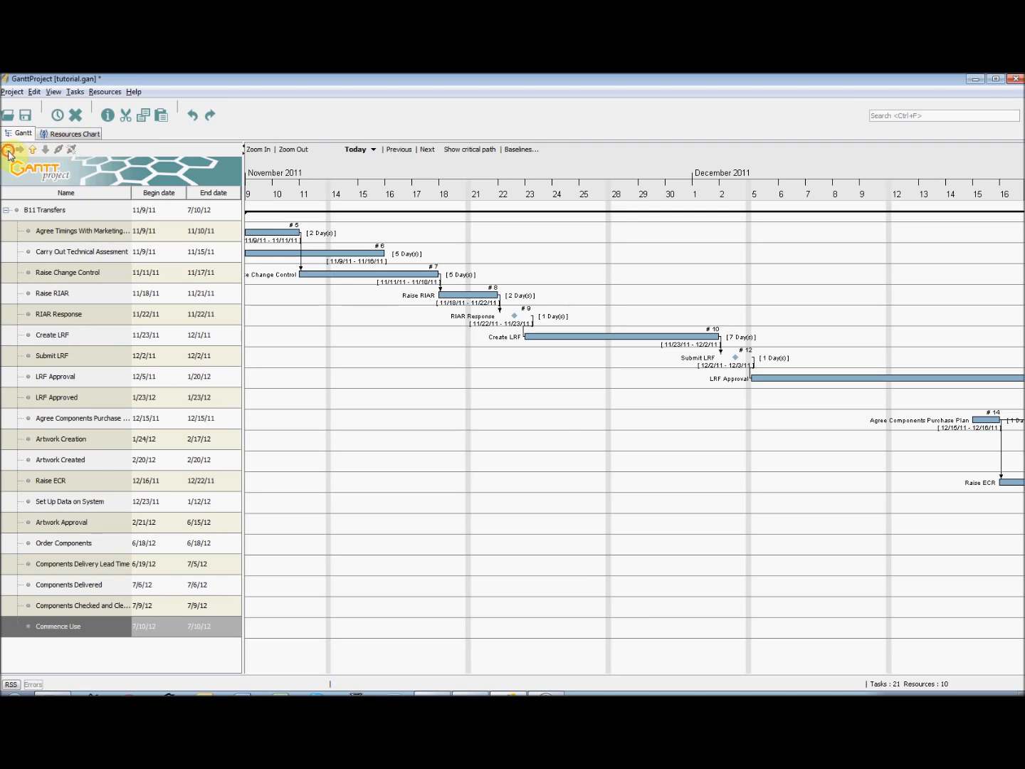
pyautogui.click(33, 148)
pyautogui.click(45, 149)
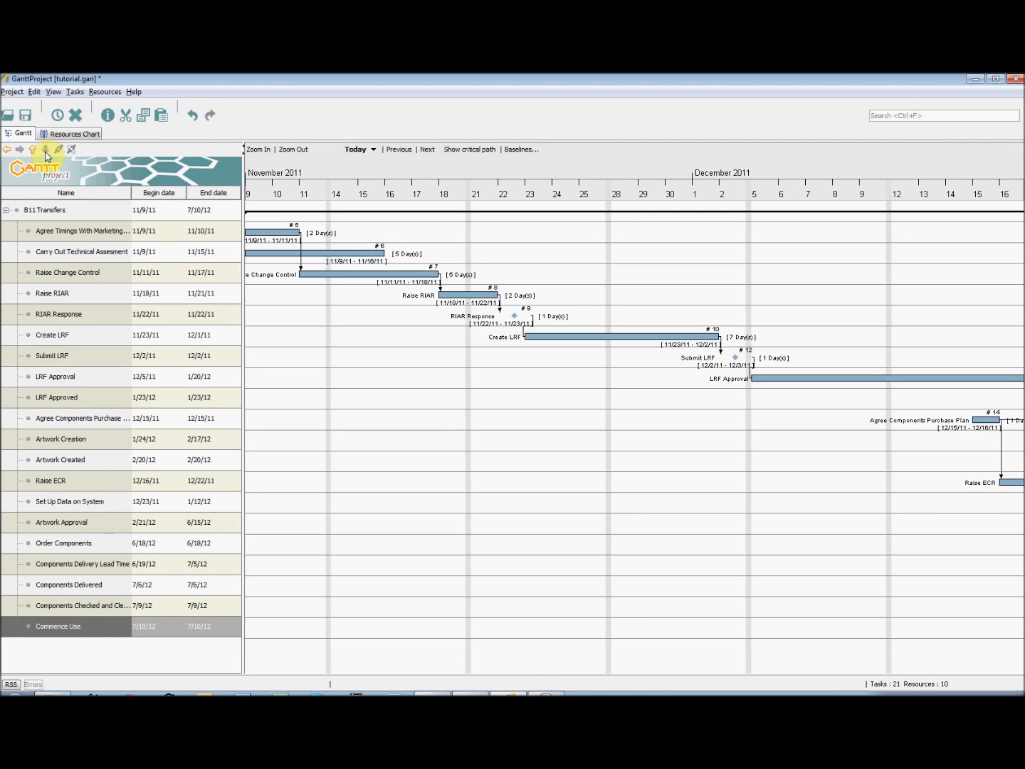
# Link Agree Timings With Marketing and Carry Out Technical Assesment with a dependency and try removing the dependency between them
pyautogui.click(75, 231)
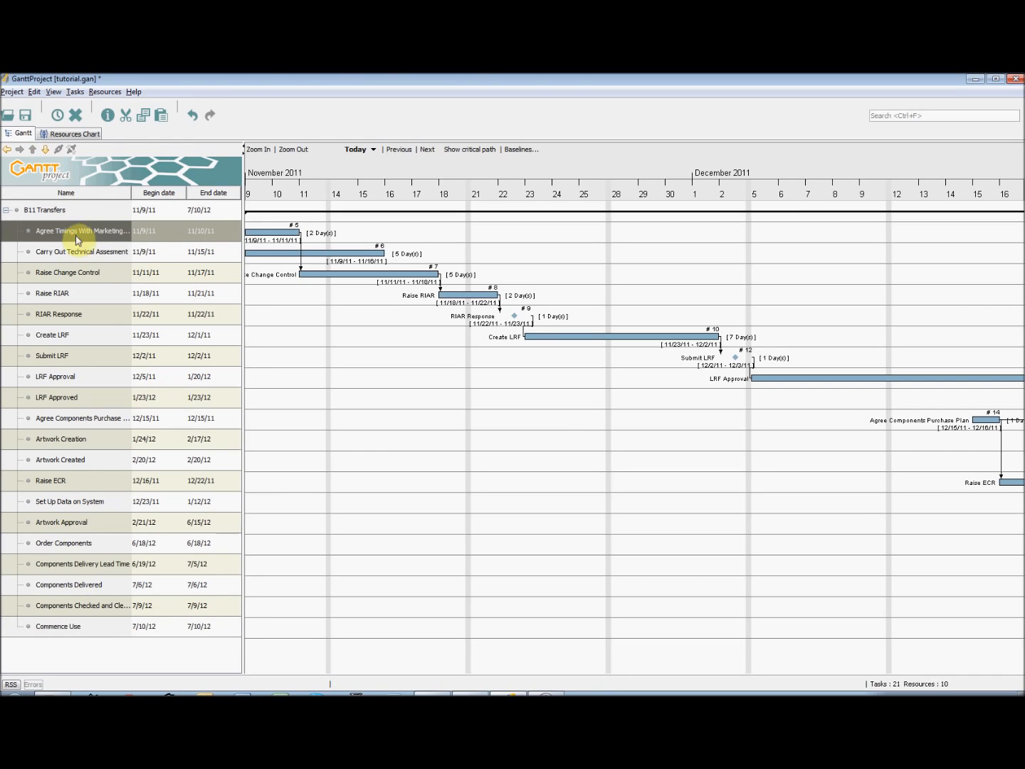
pyautogui.keyDown('ctrl'); pyautogui.click(77, 253); pyautogui.keyUp('ctrl')
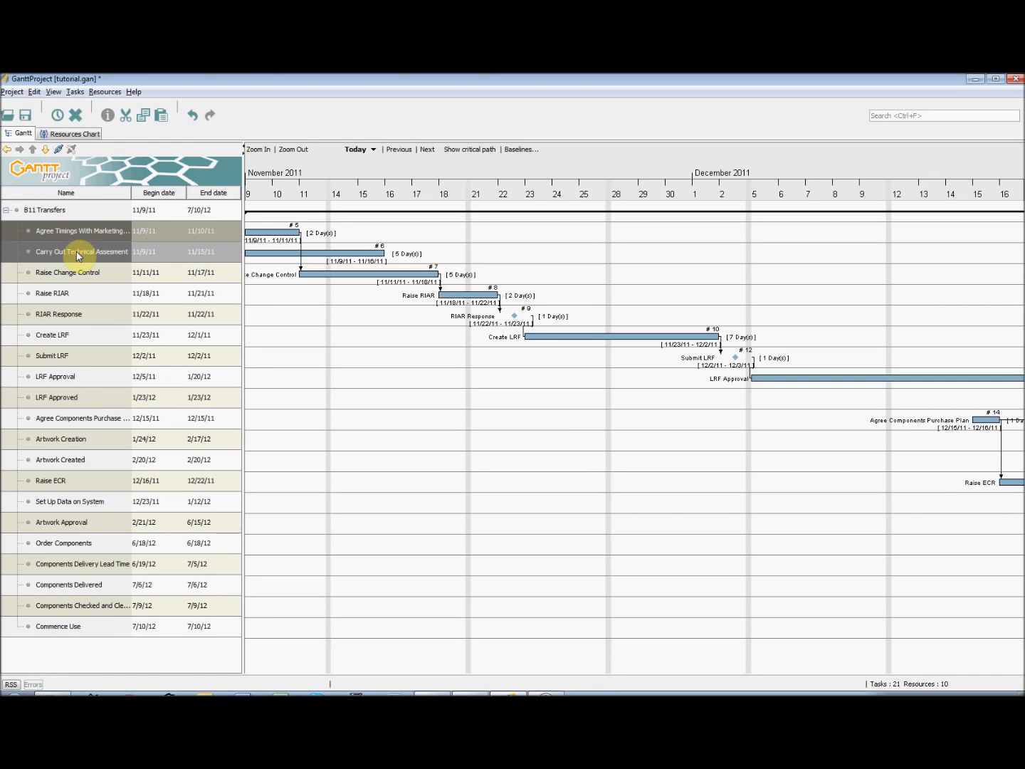
pyautogui.click(59, 150)
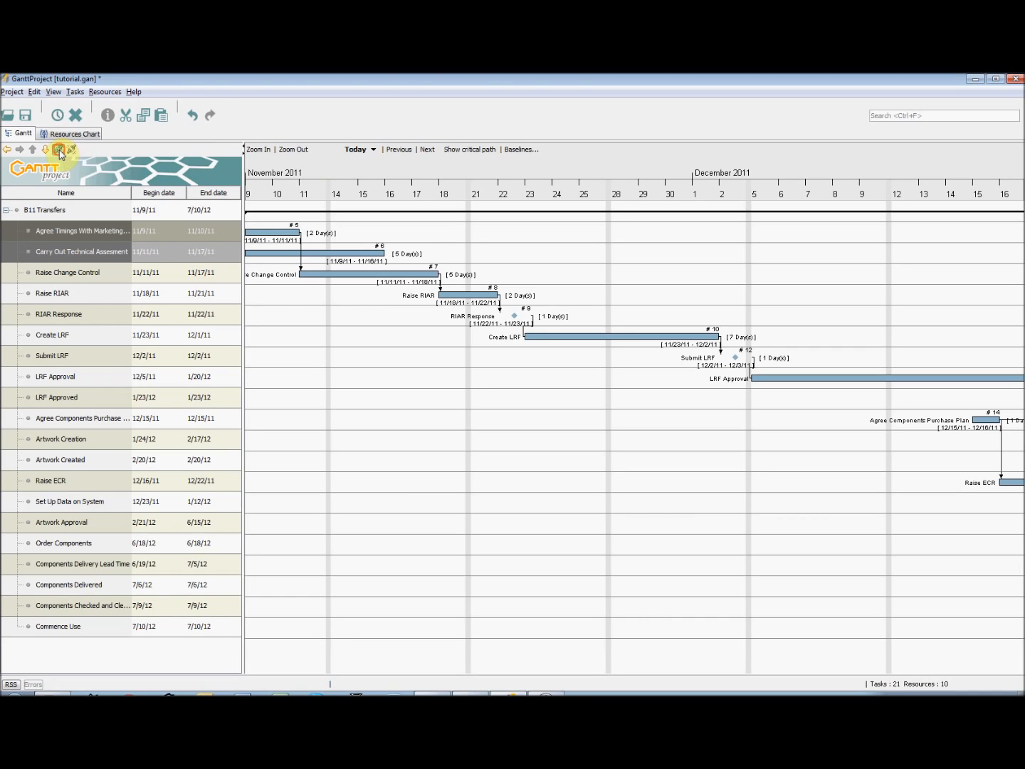
pyautogui.click(72, 150)
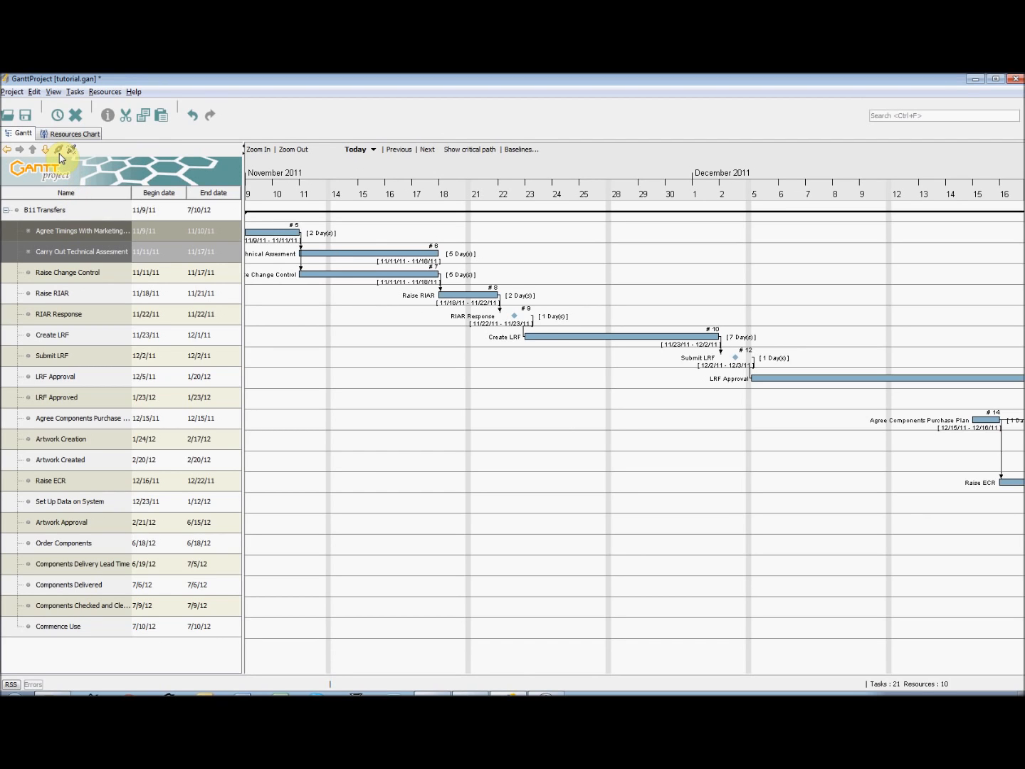
pyautogui.click(336, 441)
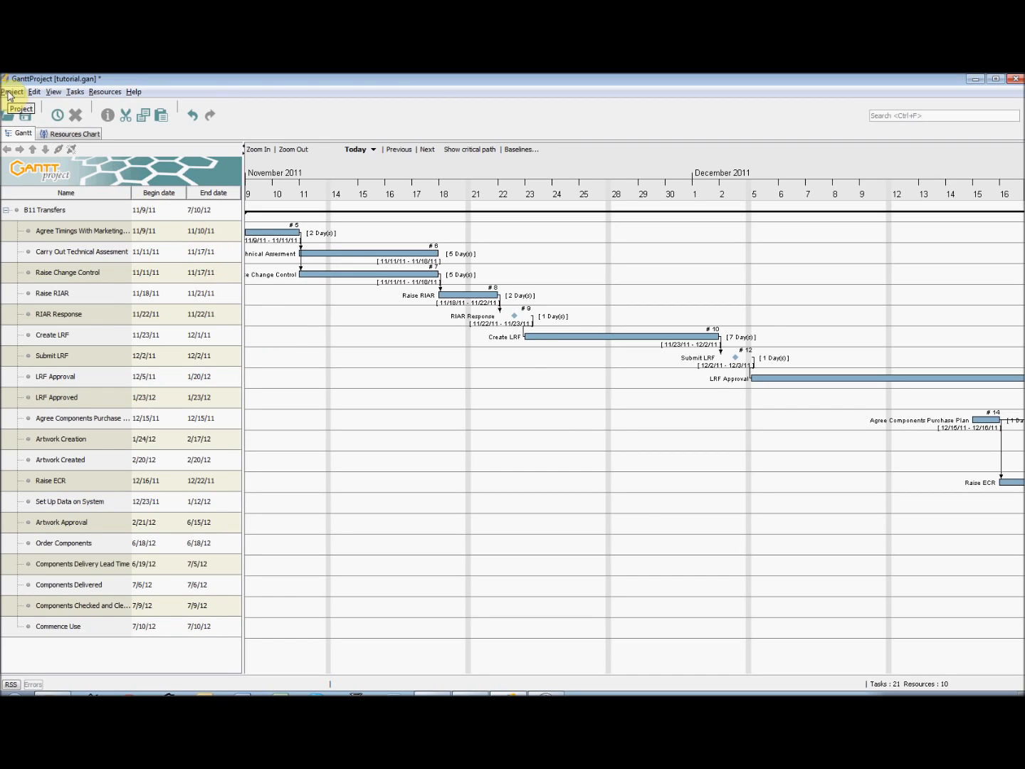
# Examine the application settings for the interface, the Gantt chart's weekend rendering and task details, and the resource chart colors
pyautogui.click(34, 92)
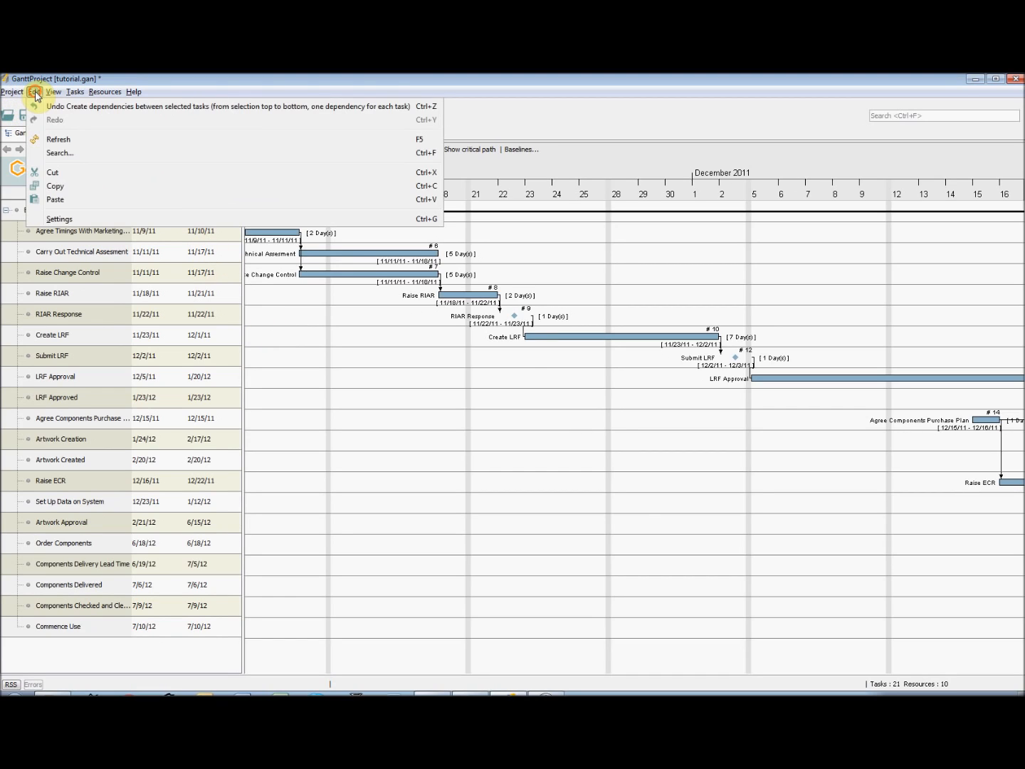
pyautogui.click(71, 219)
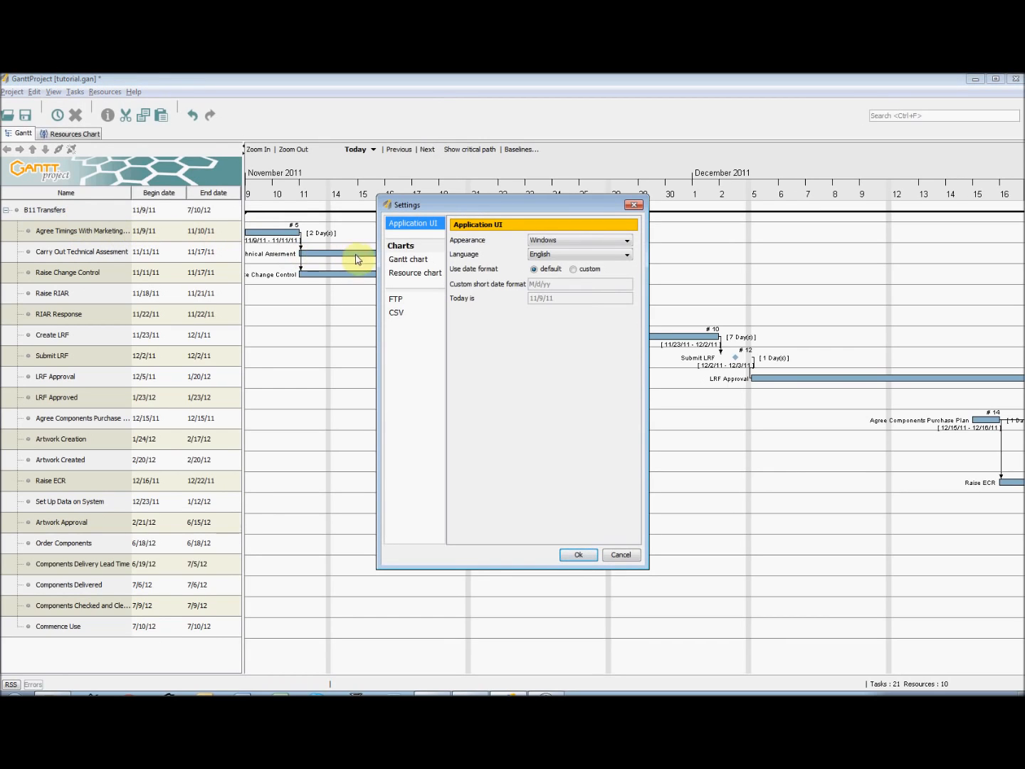
pyautogui.click(419, 264)
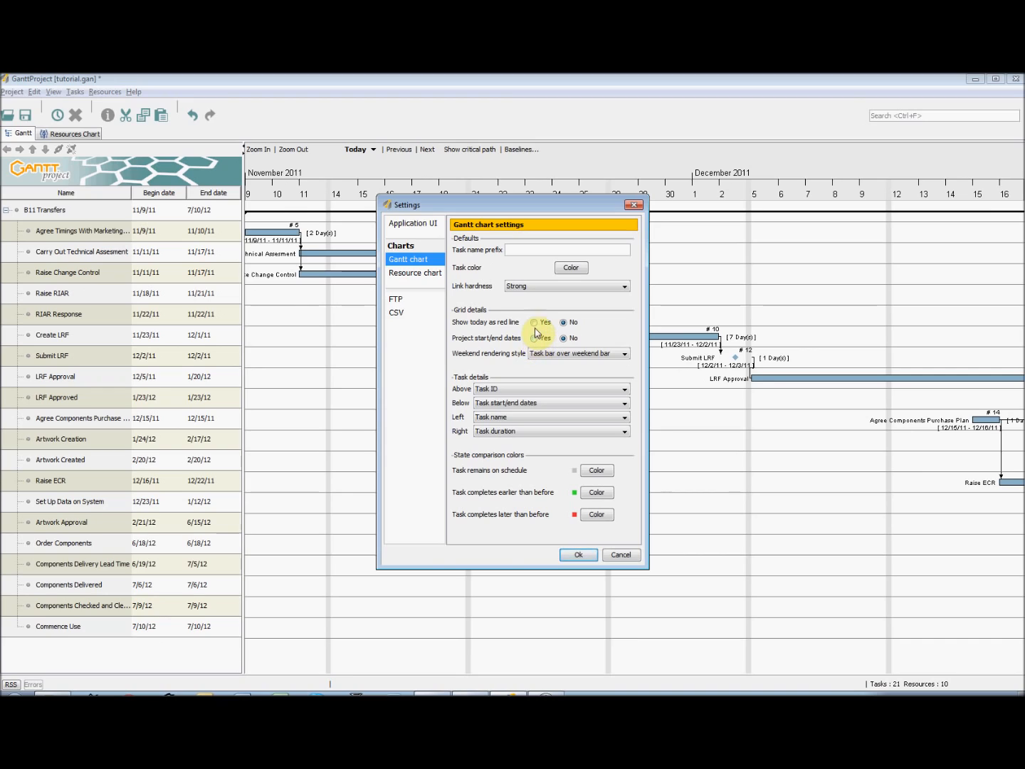
pyautogui.click(539, 355)
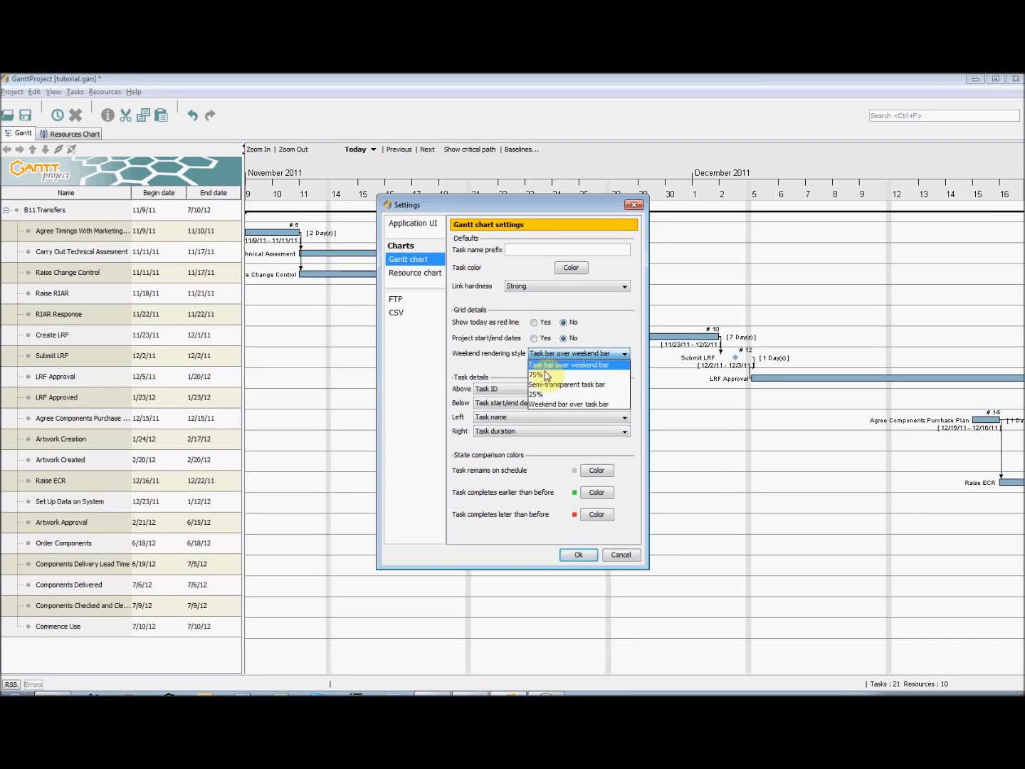
pyautogui.click(509, 364)
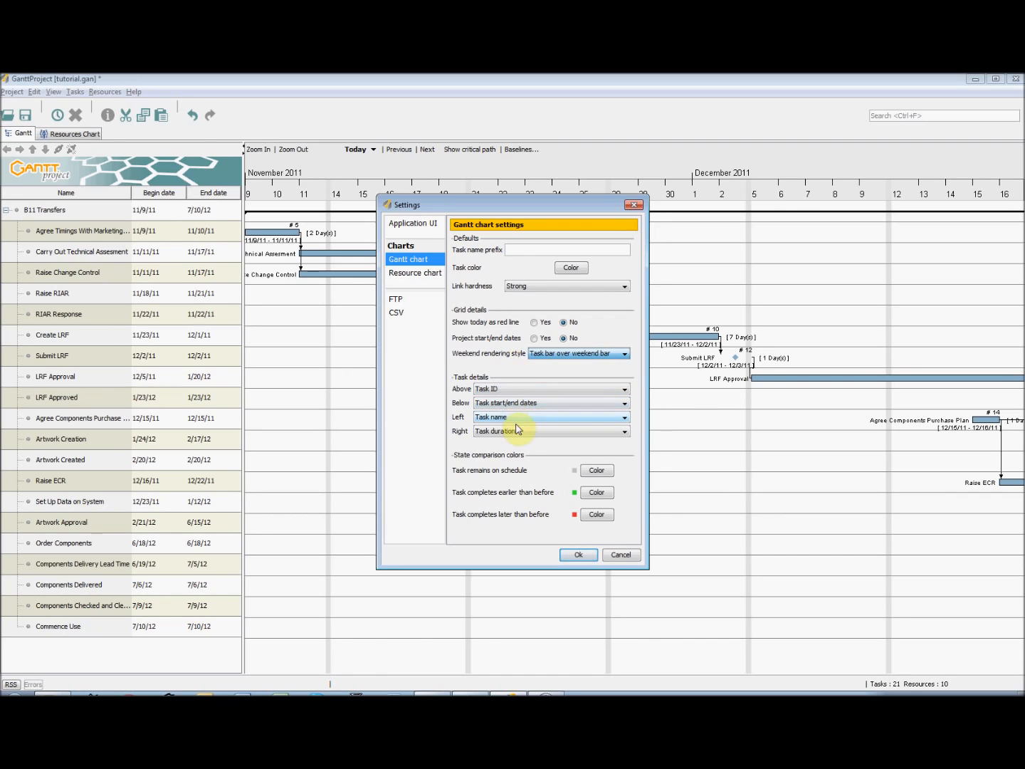
pyautogui.click(523, 391)
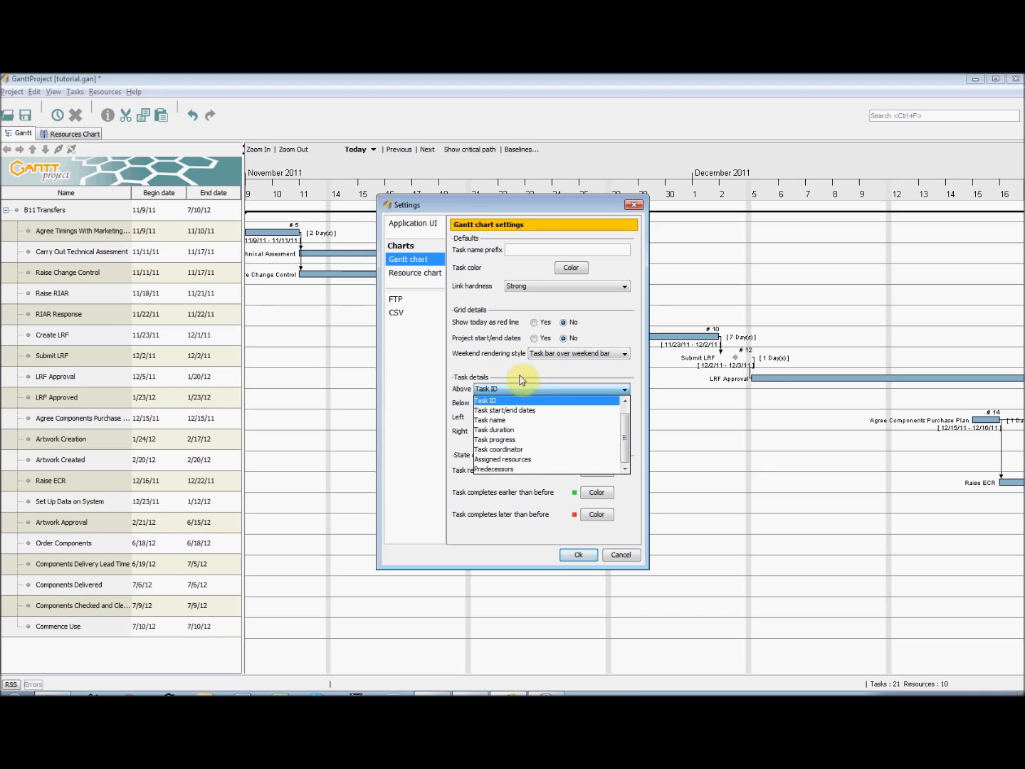
pyautogui.click(520, 375)
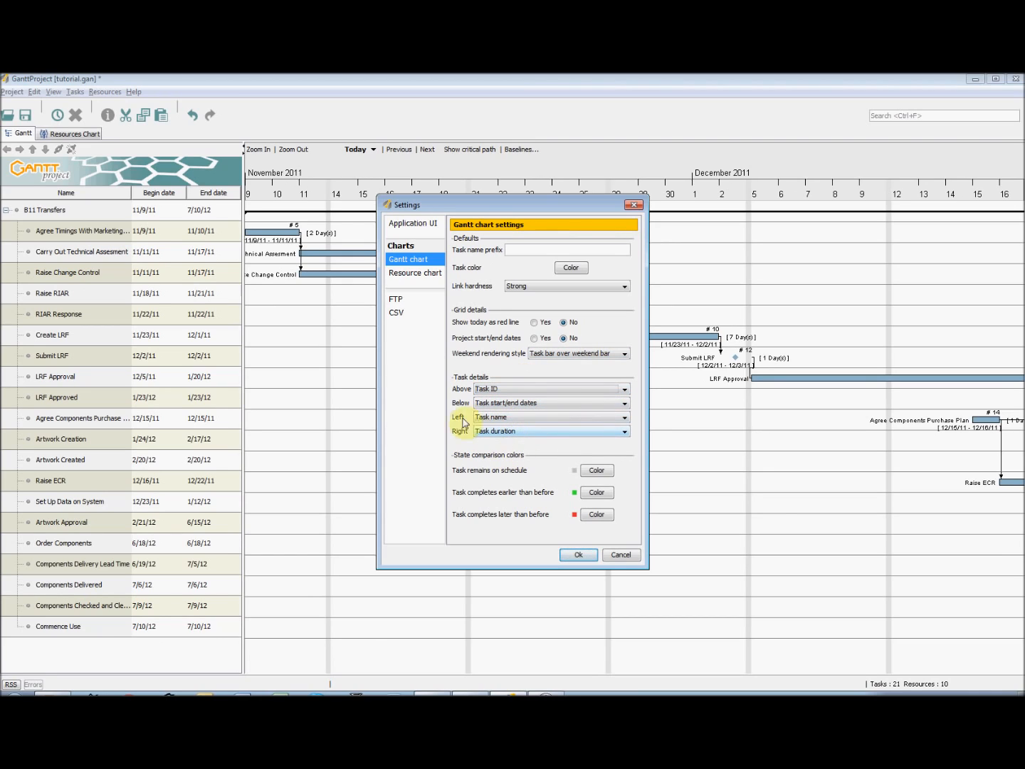
pyautogui.click(429, 275)
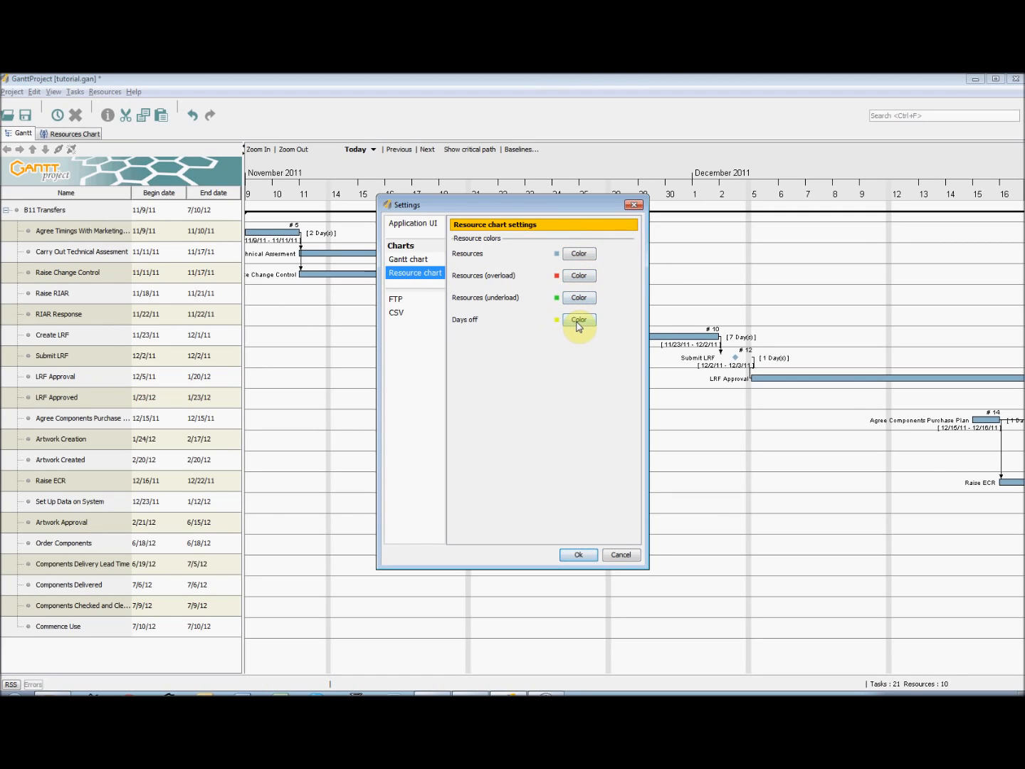
pyautogui.click(581, 556)
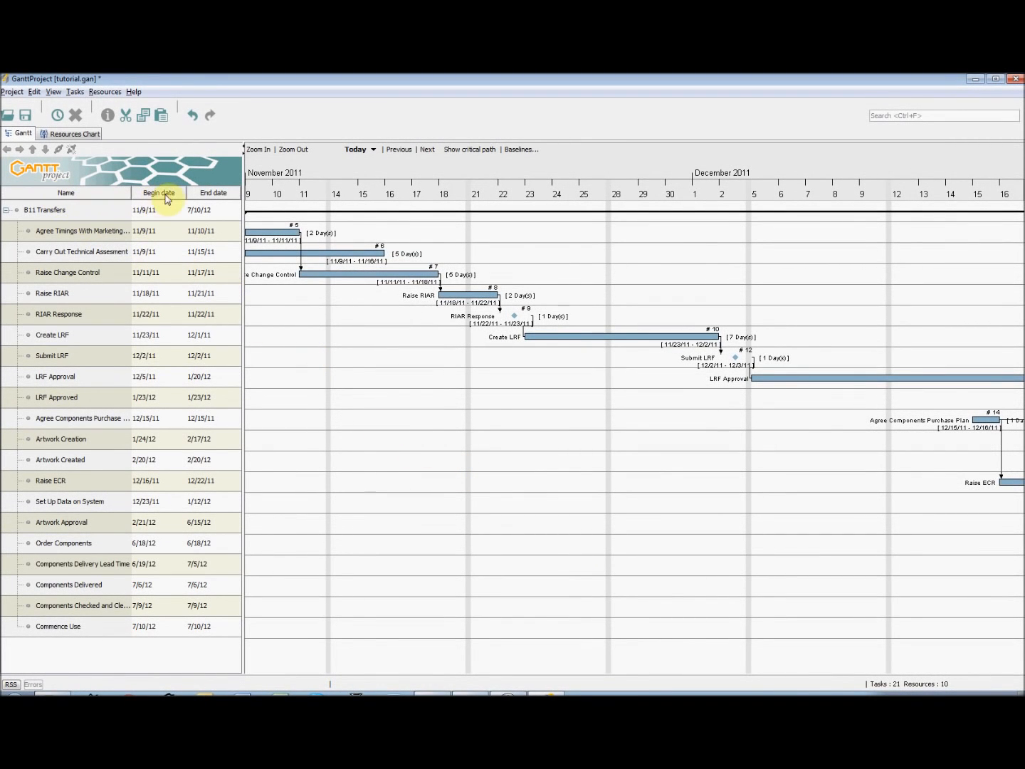
# Show the Duration column in the Gantt task table and widen the table to fit it
pyautogui.rightClick(105, 198)
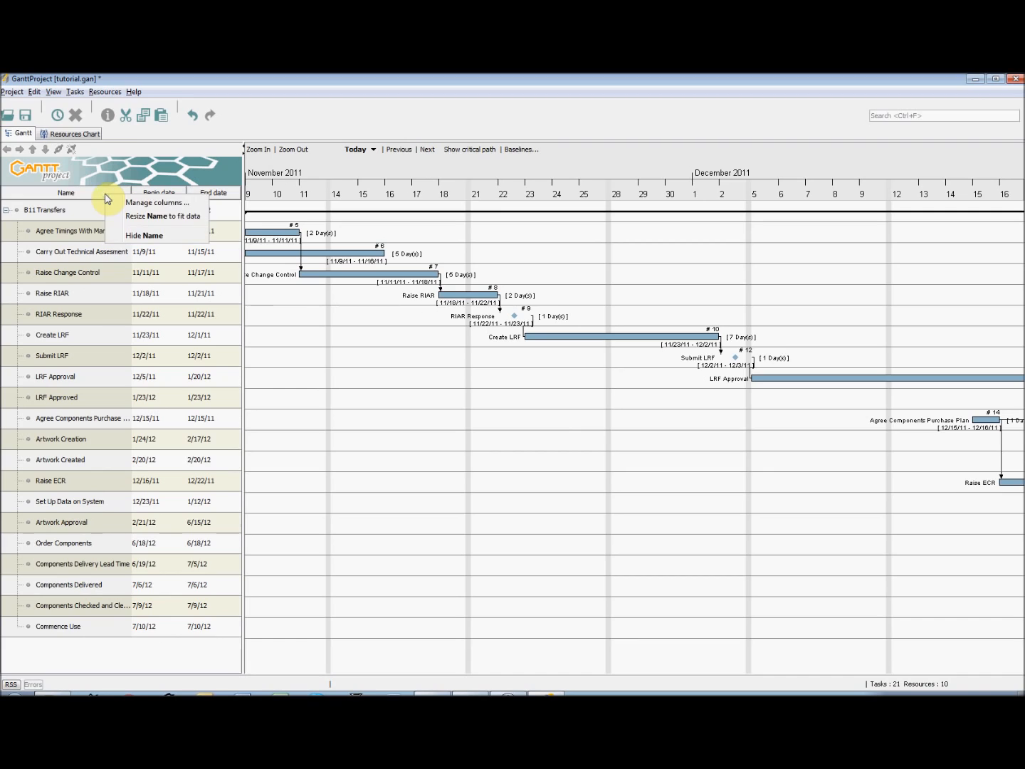
pyautogui.click(127, 203)
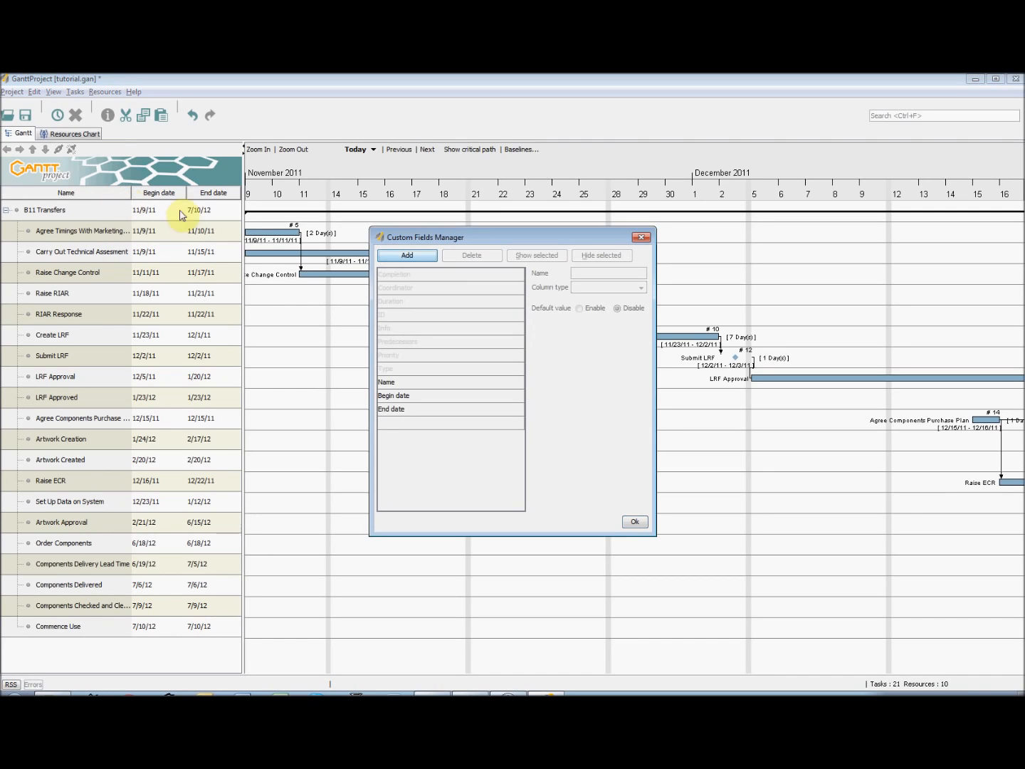
pyautogui.click(426, 302)
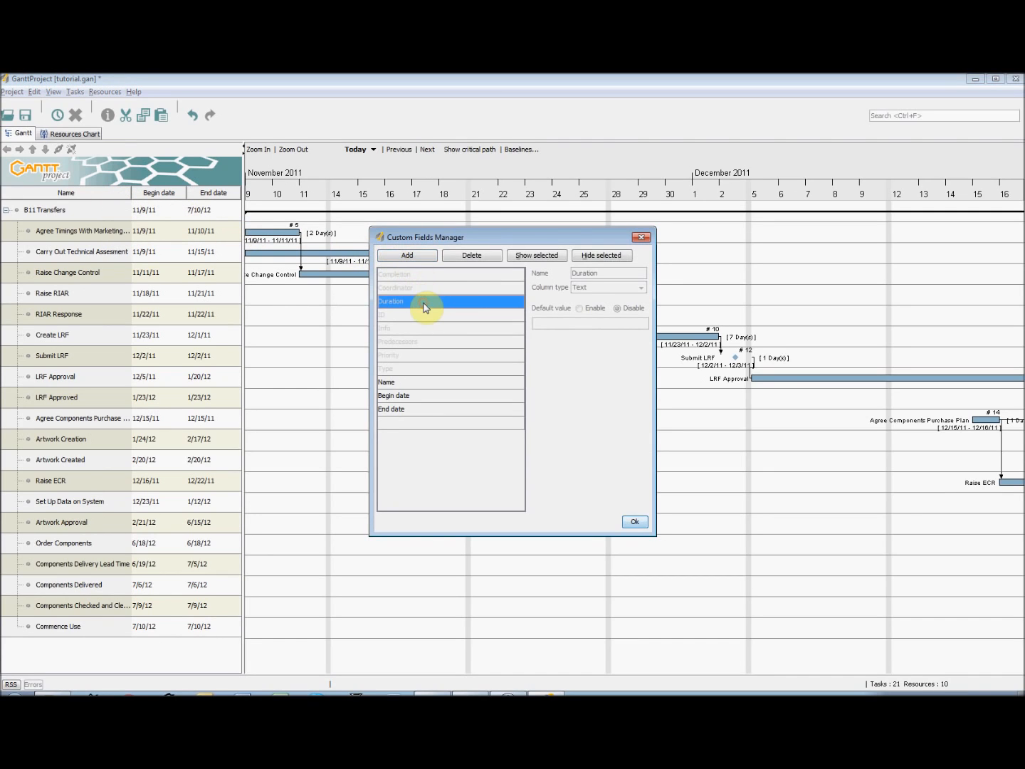
pyautogui.click(530, 257)
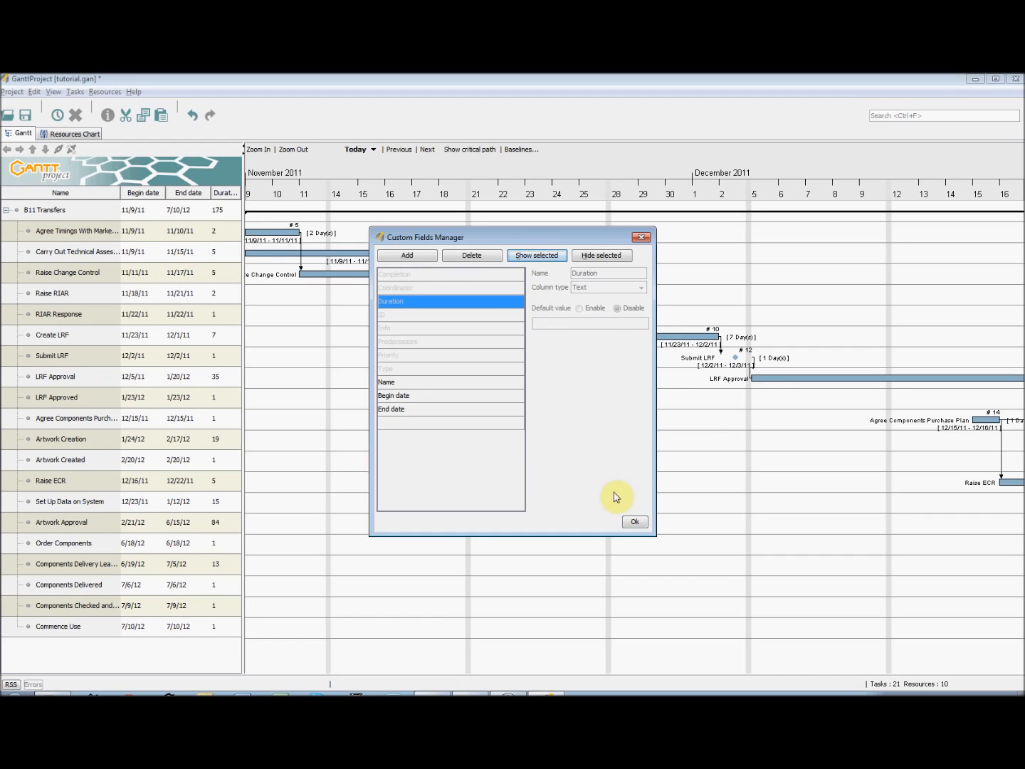
pyautogui.click(631, 522)
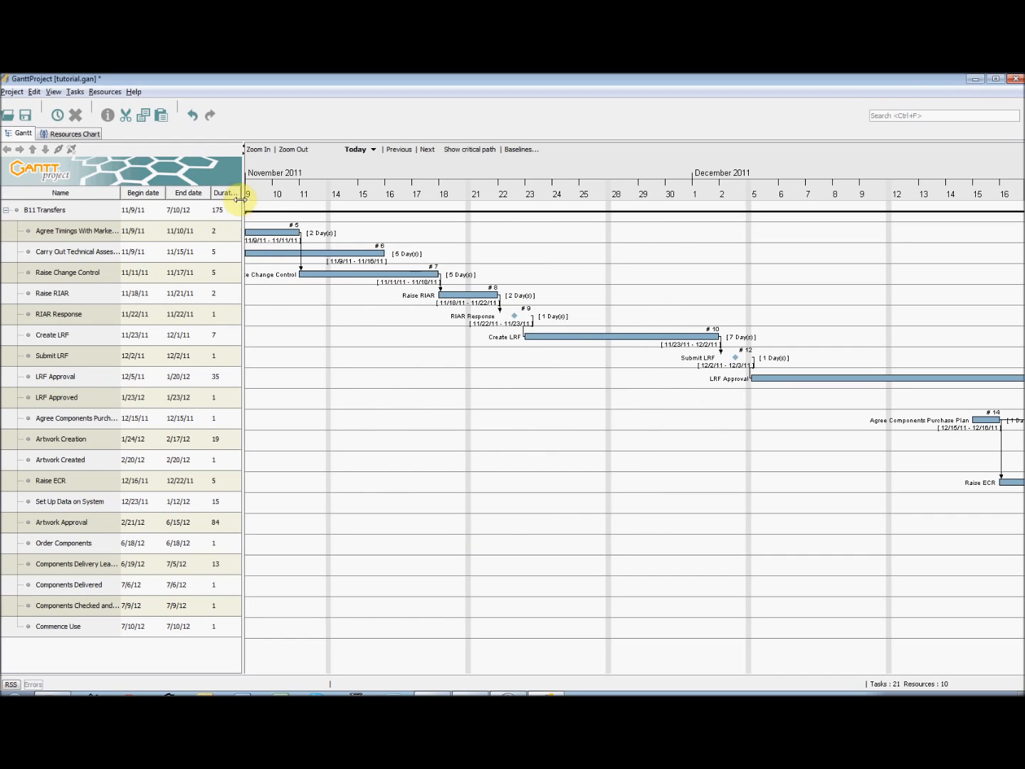
pyautogui.moveTo(246, 212); pyautogui.dragTo(282, 214)
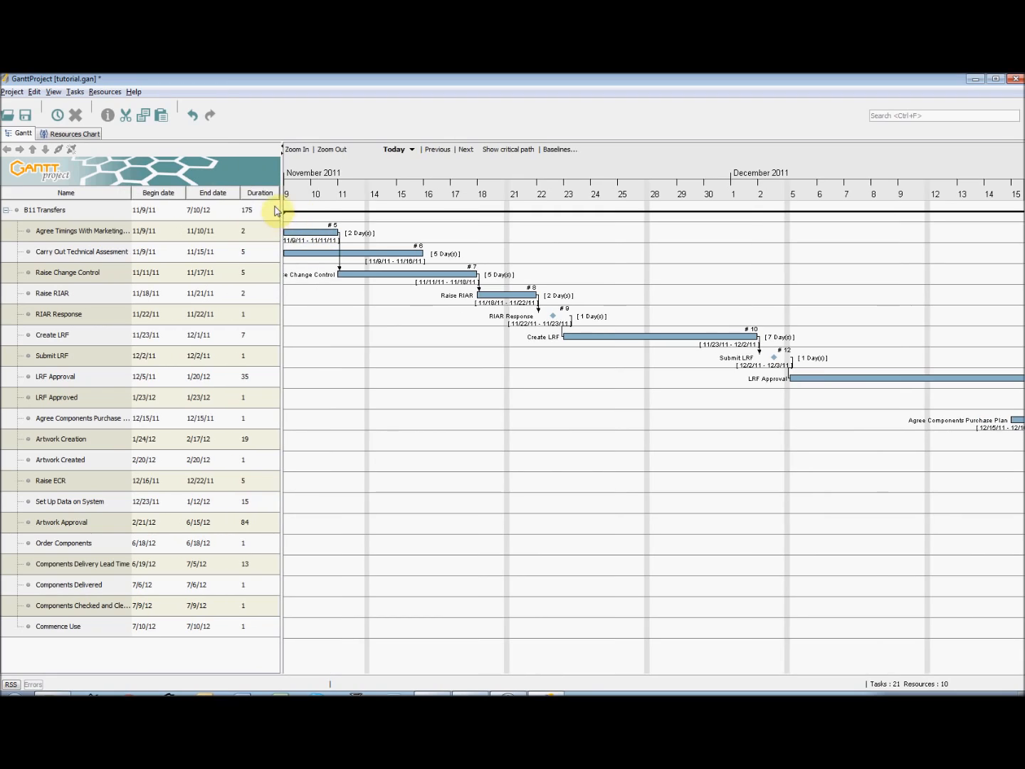
# Look through the columns available for the resource table without changing them
pyautogui.click(71, 136)
pyautogui.rightClick(84, 193)
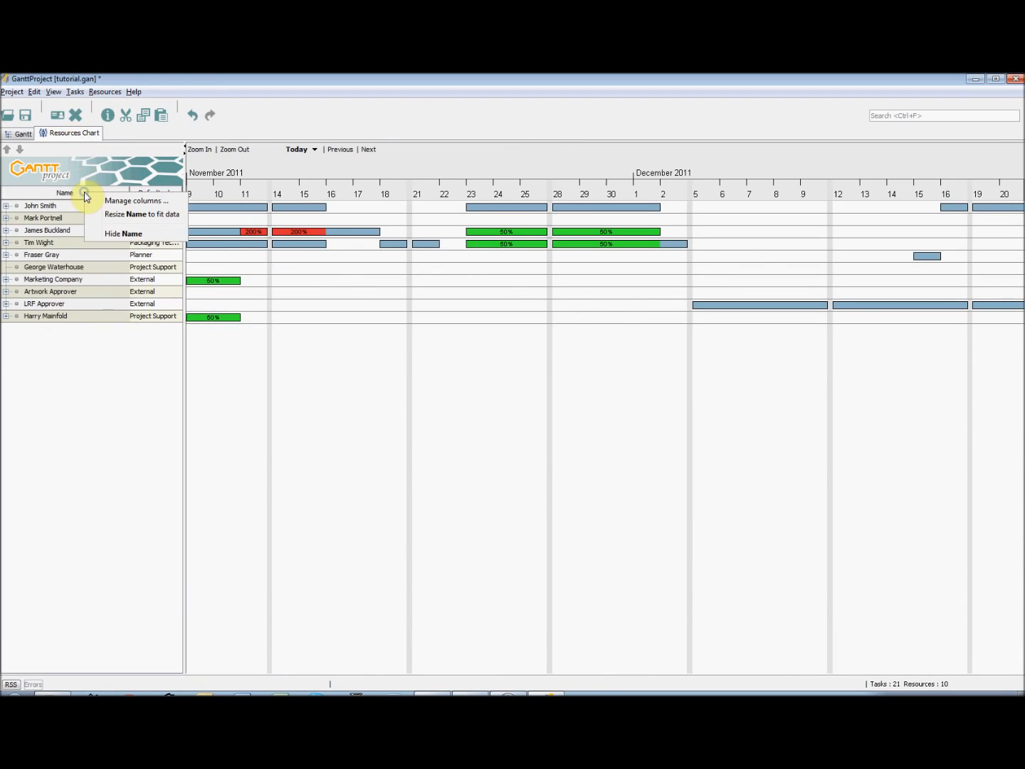
pyautogui.click(125, 202)
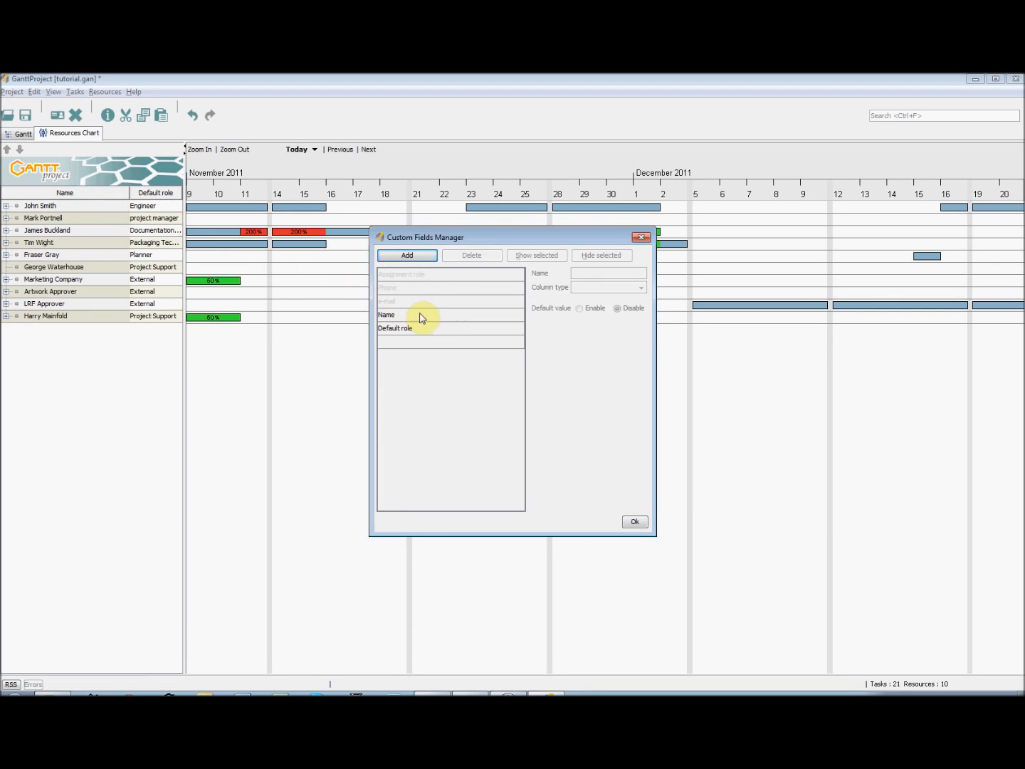
pyautogui.click(635, 522)
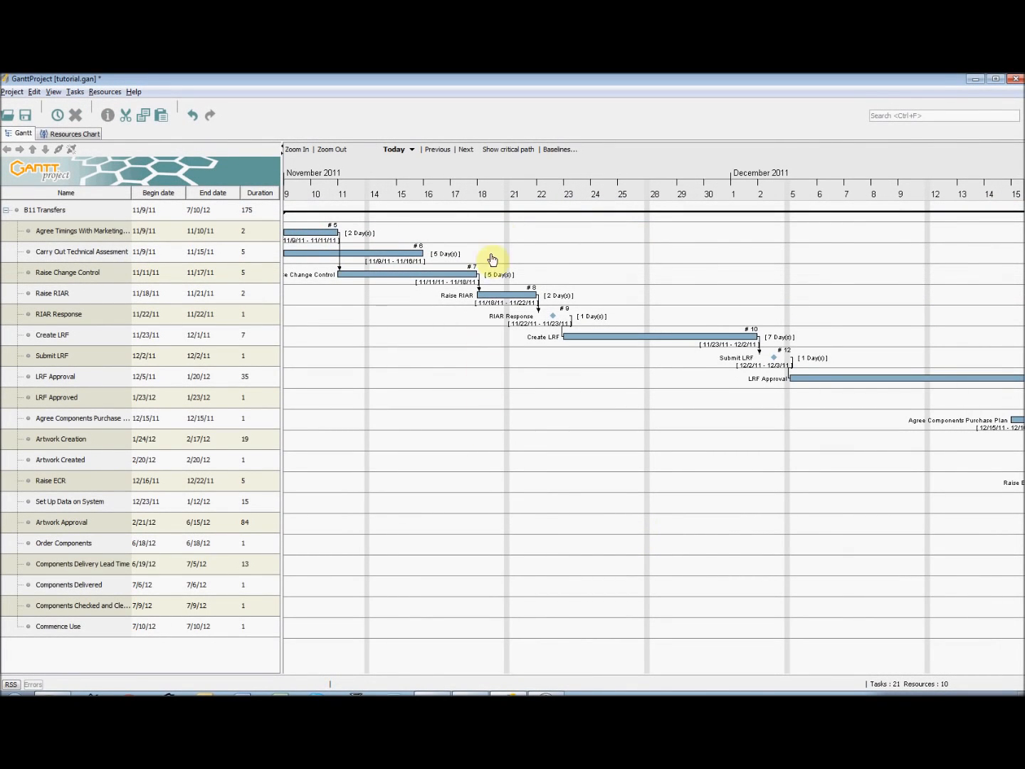
# Show the critical path on the Gantt chart
pyautogui.click(517, 150)
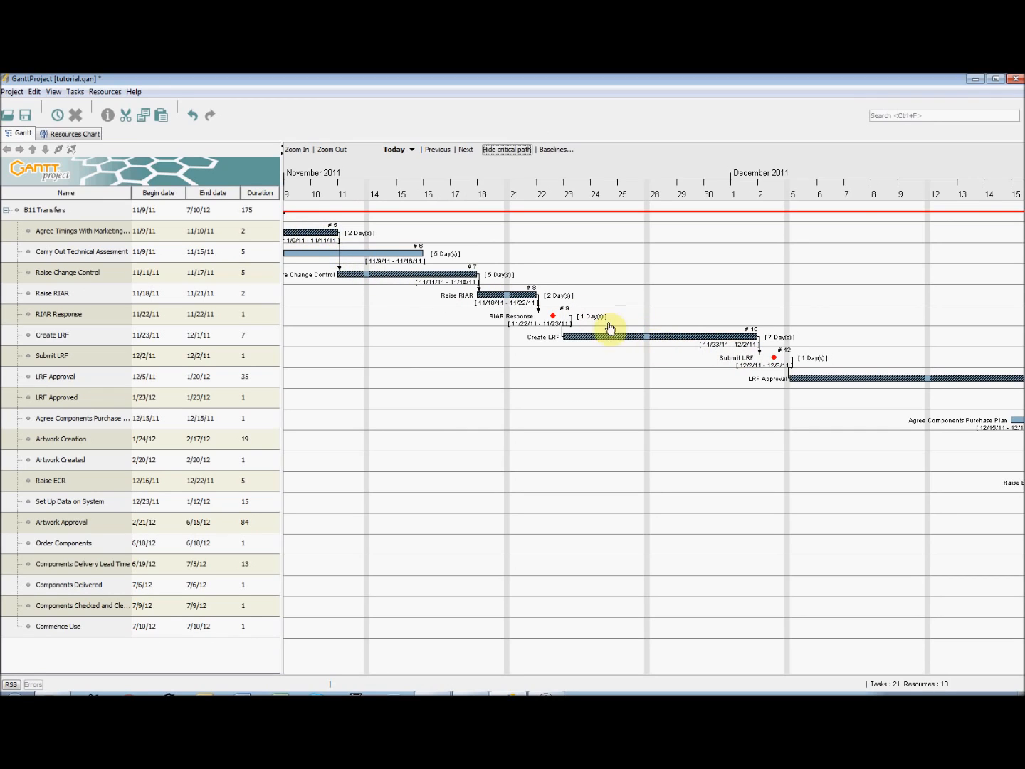
# Hide the critical path, view the task network in the PERT chart, and close the PERT chart
pyautogui.click(507, 151)
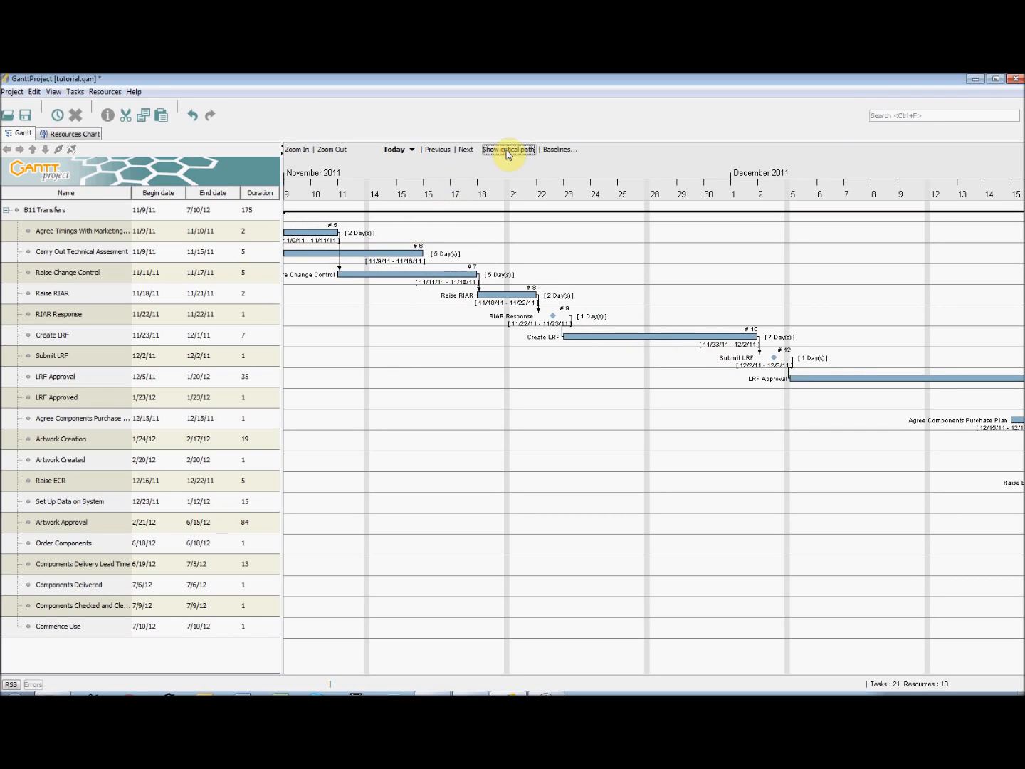
pyautogui.click(53, 93)
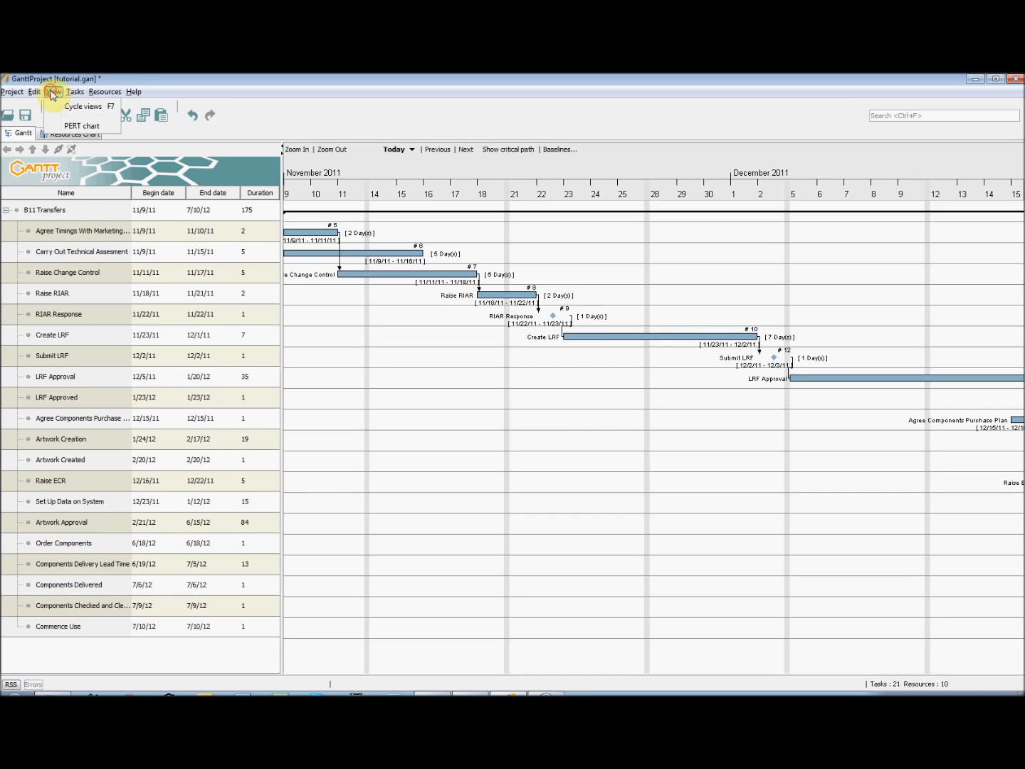
pyautogui.click(73, 126)
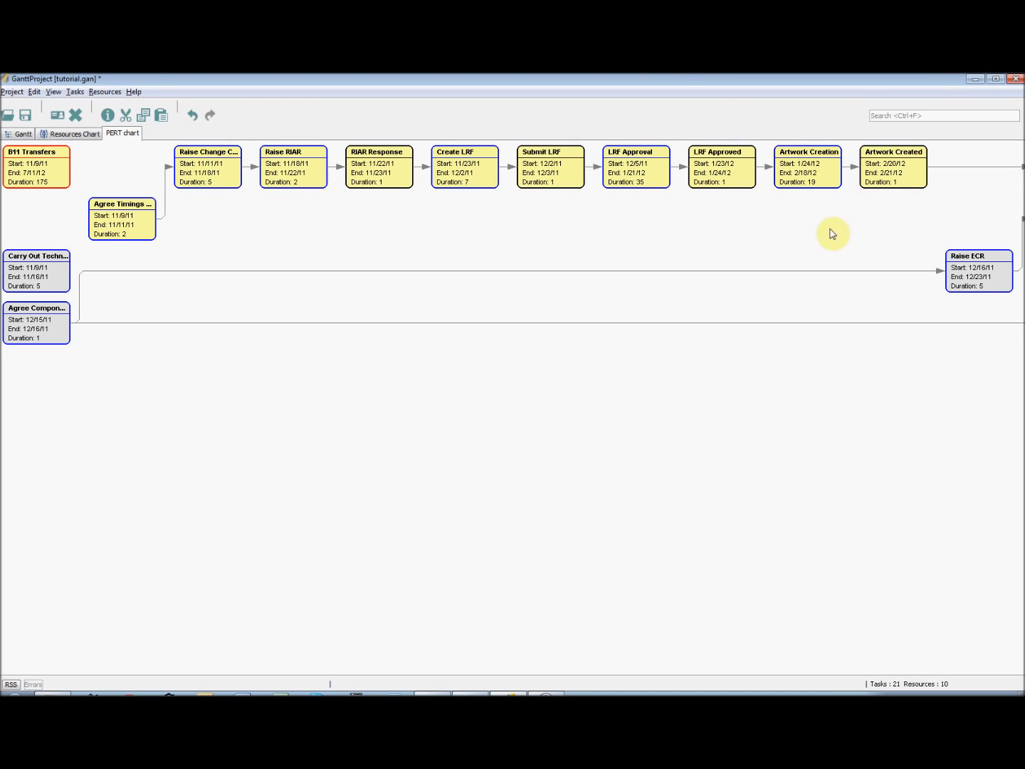
pyautogui.click(56, 93)
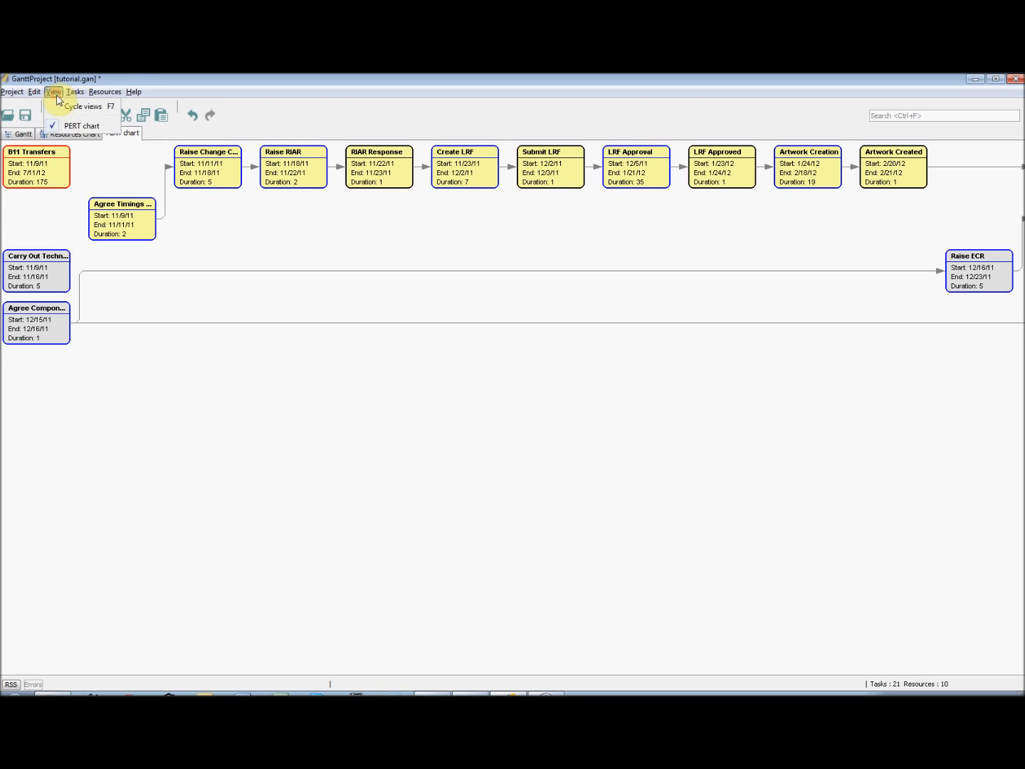
pyautogui.click(79, 125)
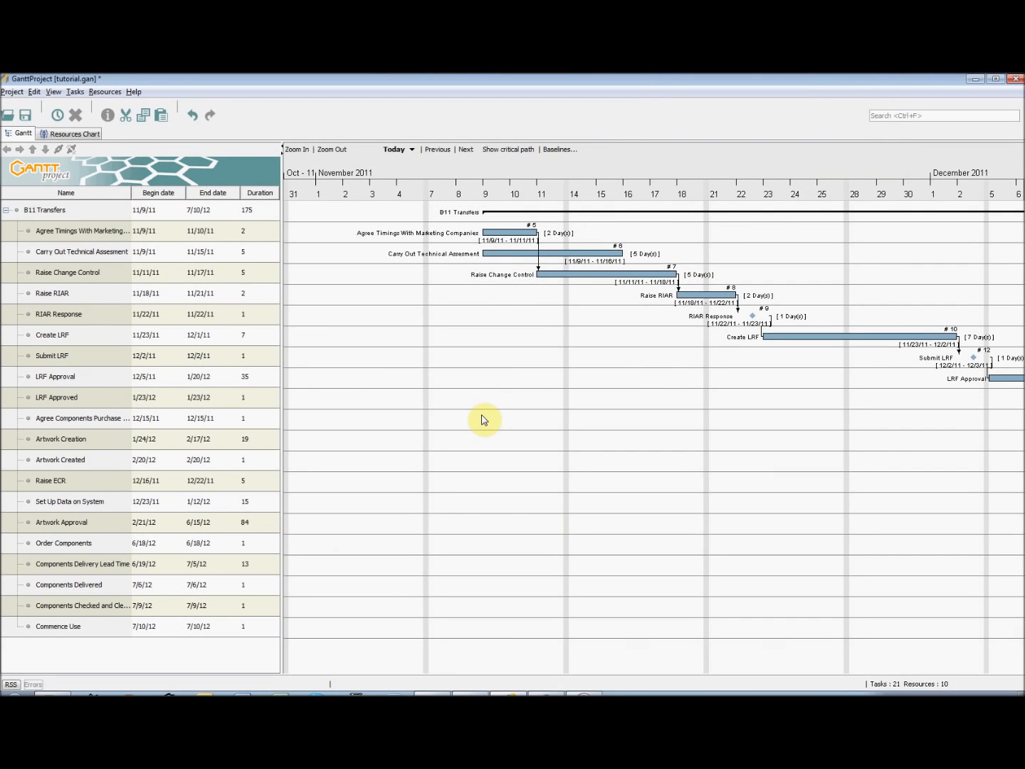
# Export the project as a PDF report with the Sortavala (iText) theme to tutorial.pdf on the desktop, in A4 landscape with notes
pyautogui.click(14, 93)
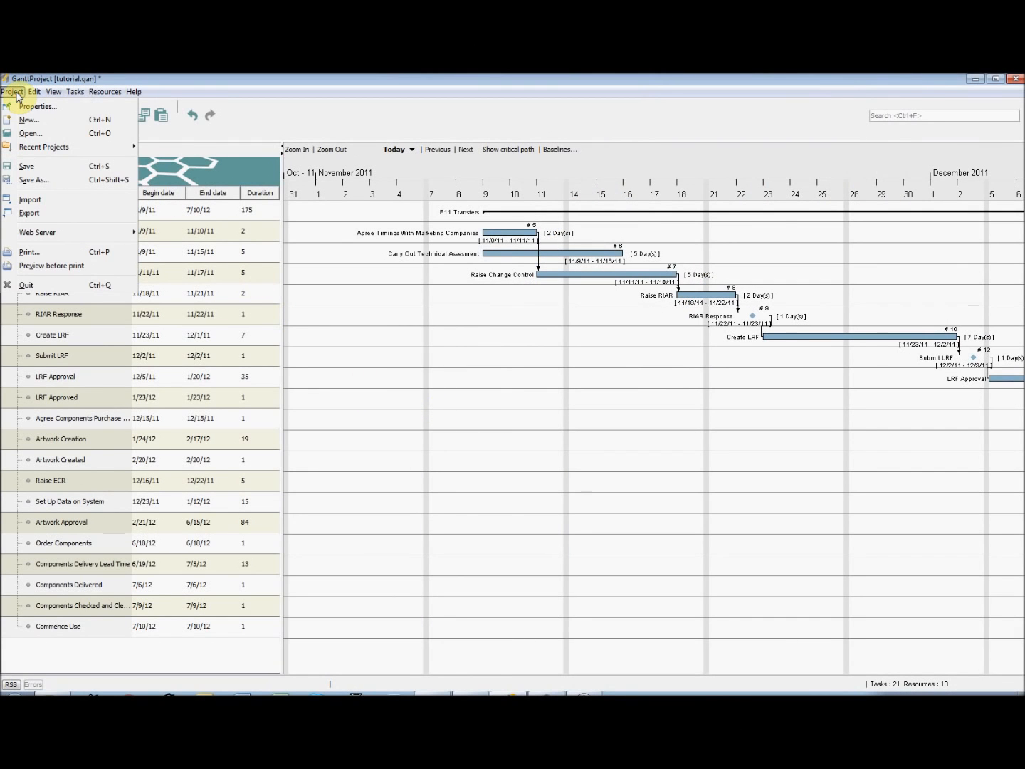
pyautogui.click(47, 214)
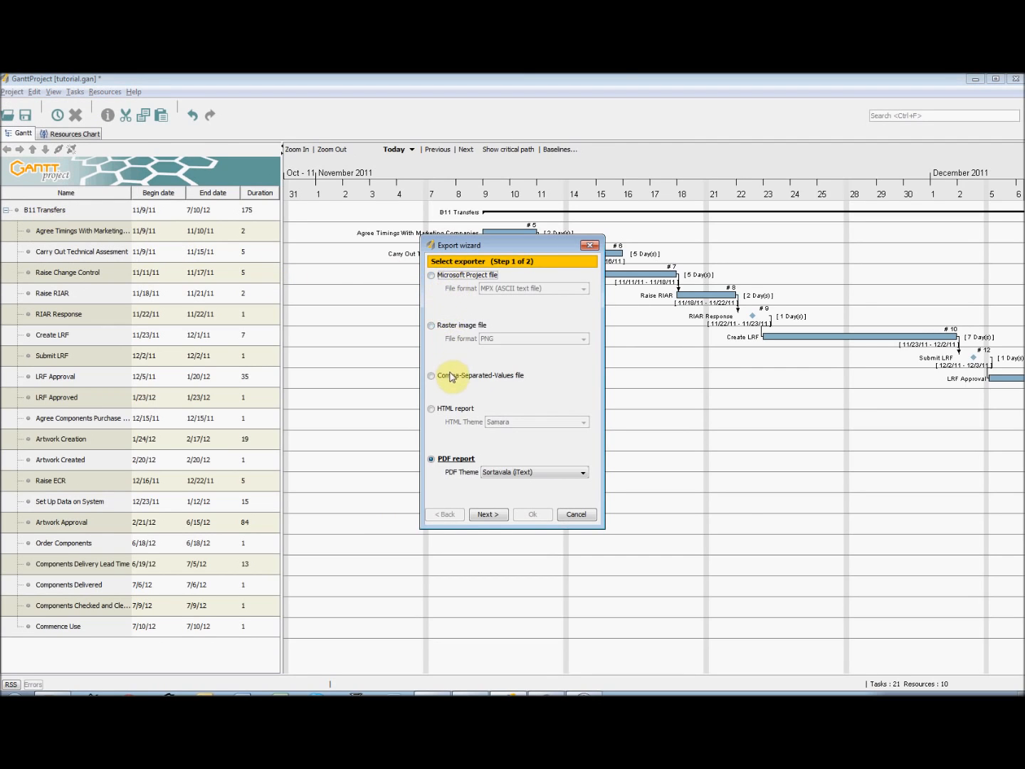
pyautogui.click(431, 459)
pyautogui.click(490, 515)
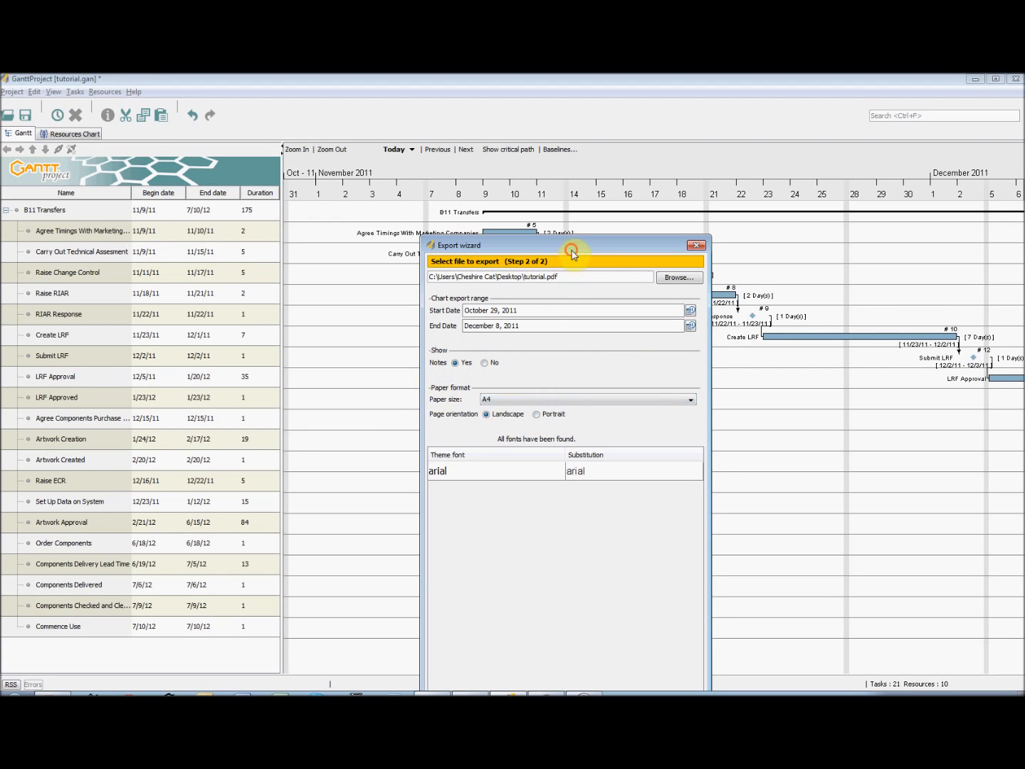
pyautogui.moveTo(572, 253); pyautogui.dragTo(573, 168)
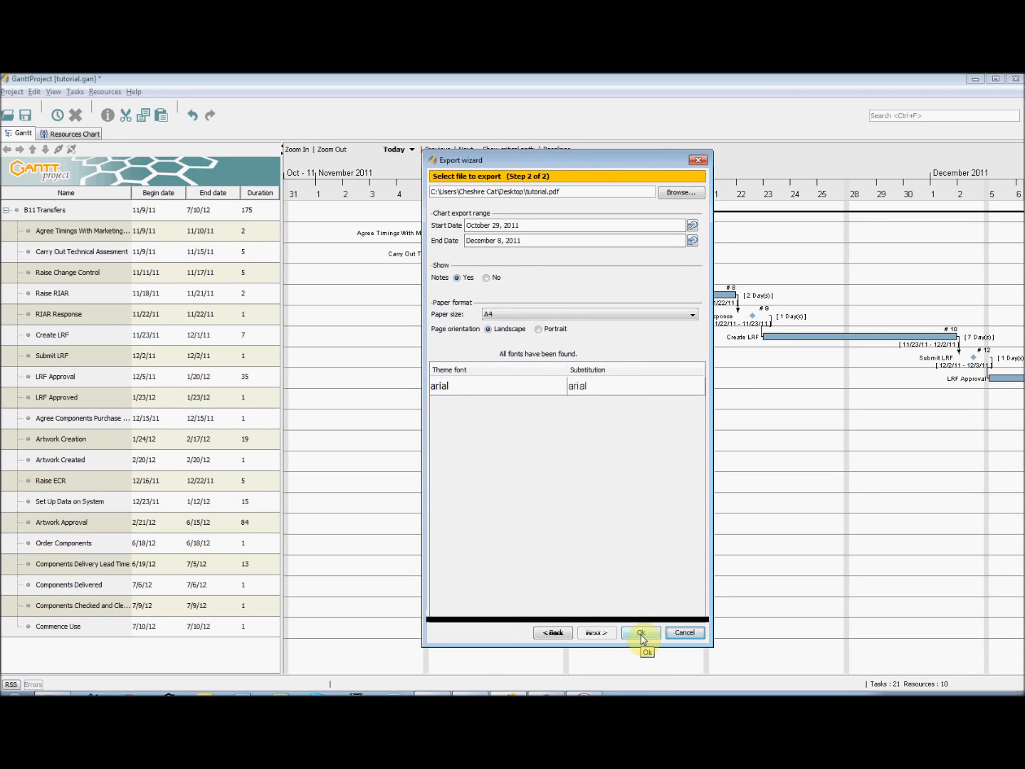
pyautogui.click(641, 632)
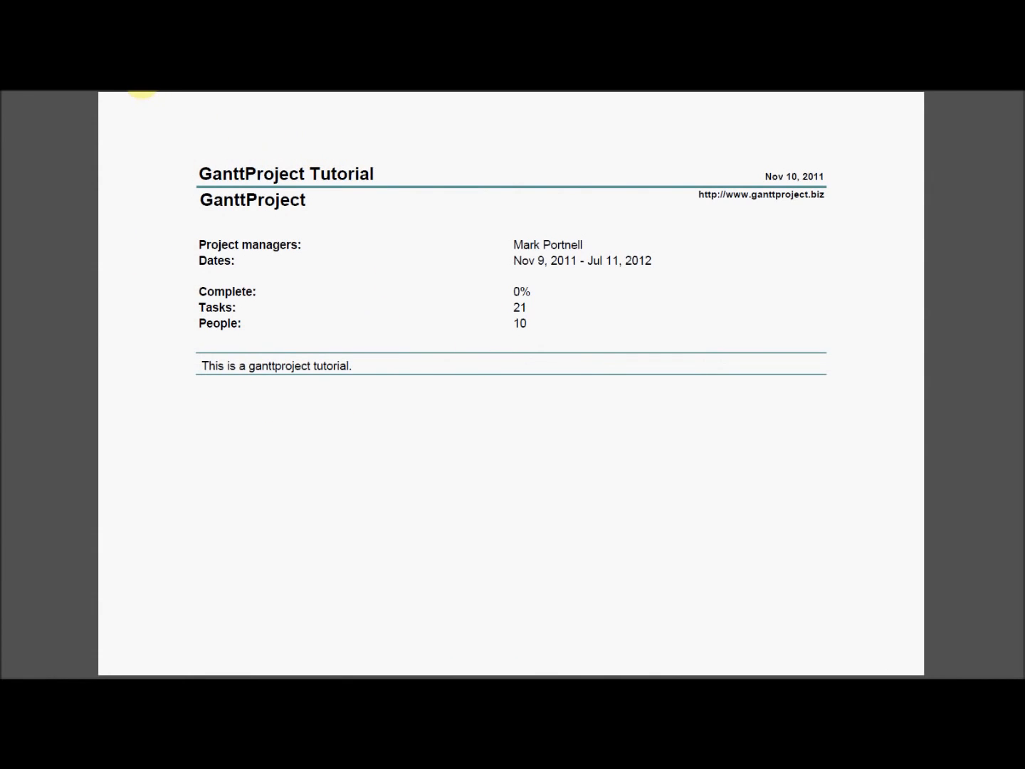
# Page through the exported PDF report to examine its task list, resource list, Gantt chart and resources chart
pyautogui.click(133, 93)
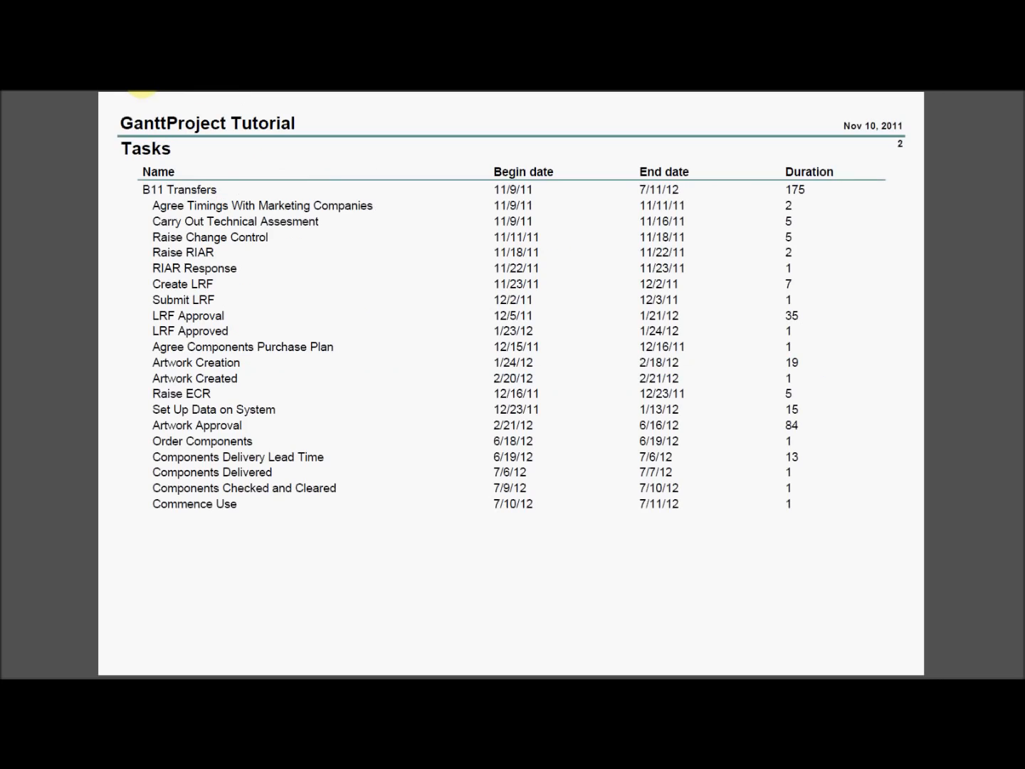
pyautogui.click(143, 91)
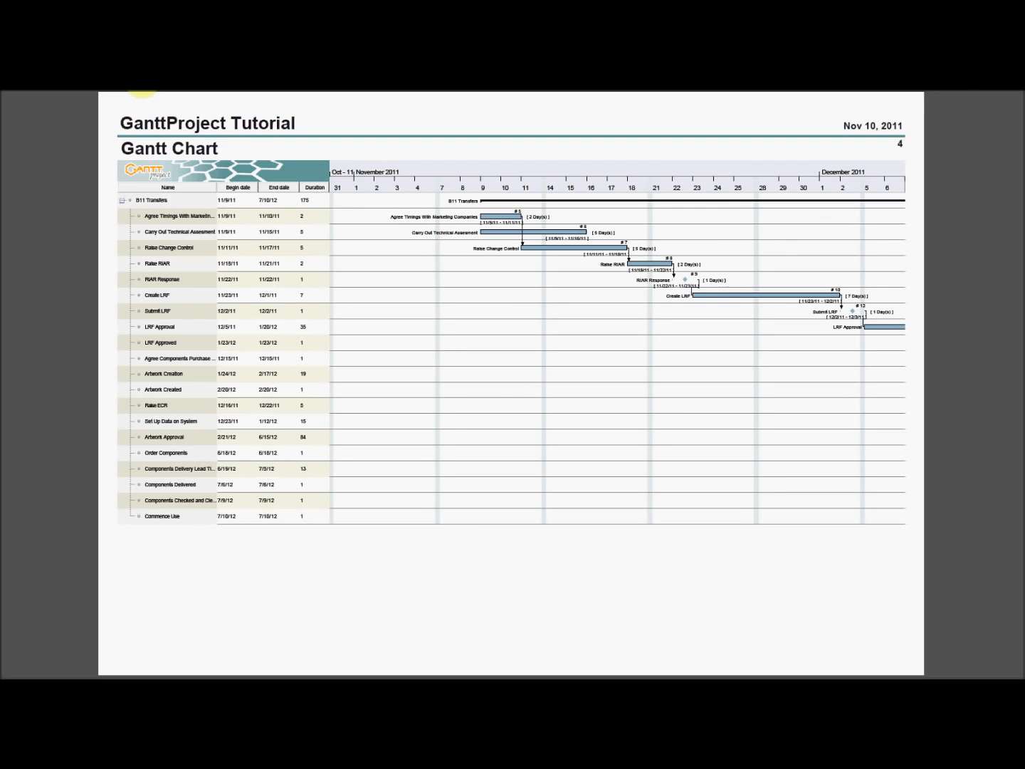
pyautogui.click(141, 83)
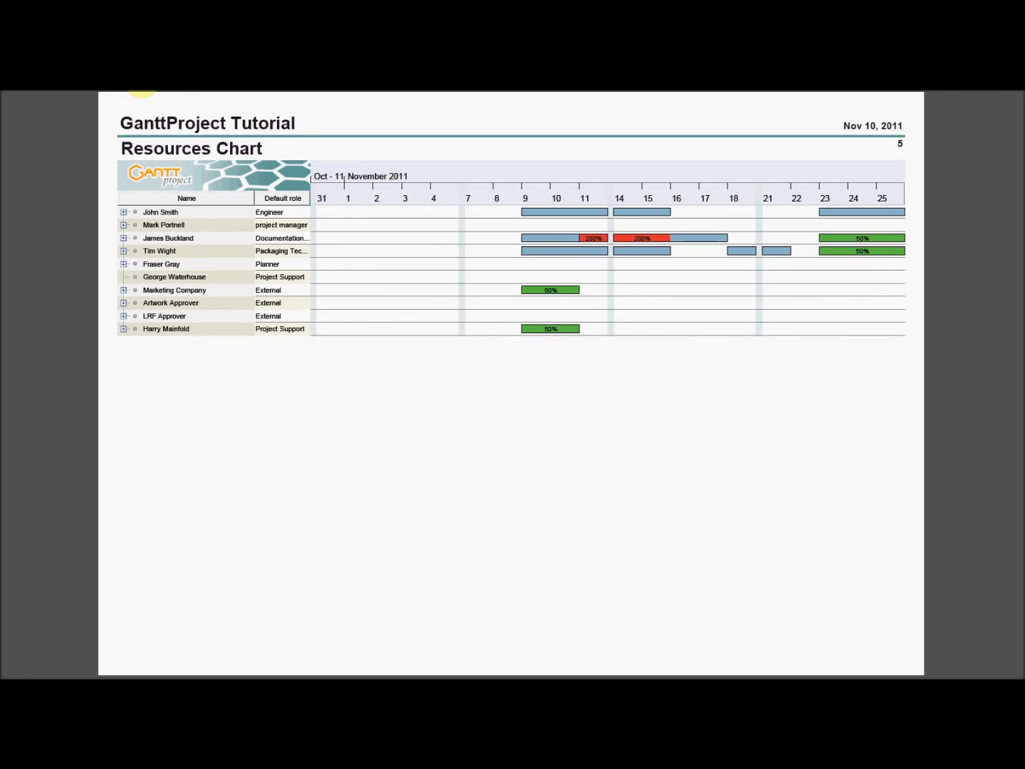
pyautogui.click(125, 84)
pyautogui.click(124, 86)
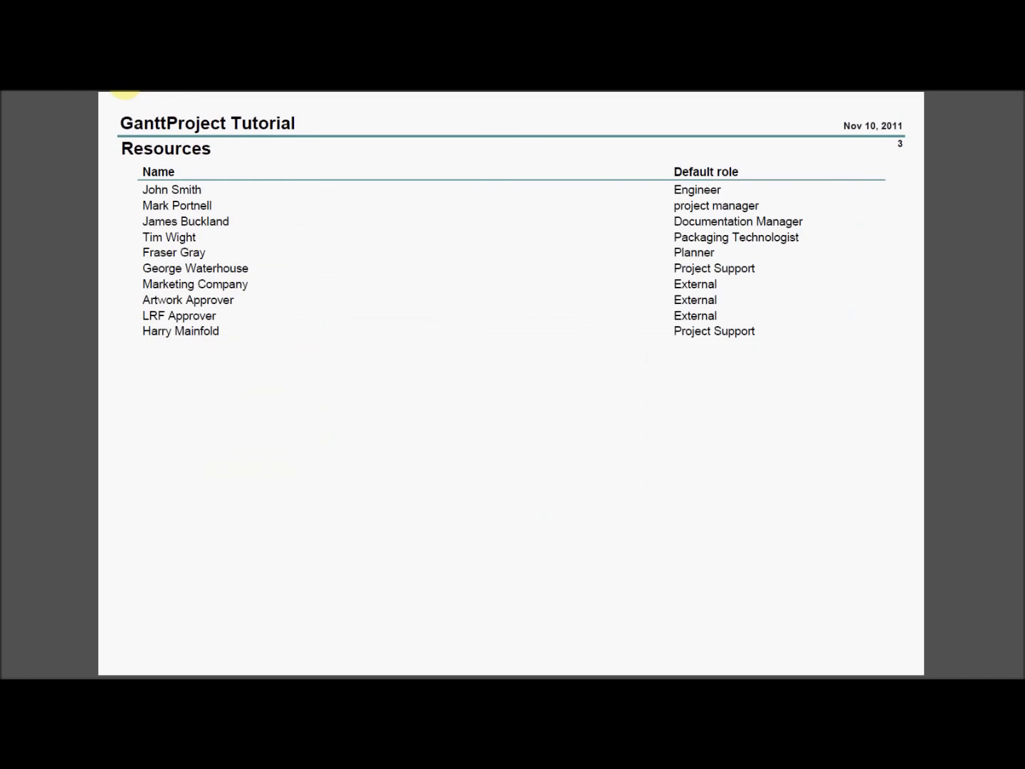
pyautogui.click(125, 86)
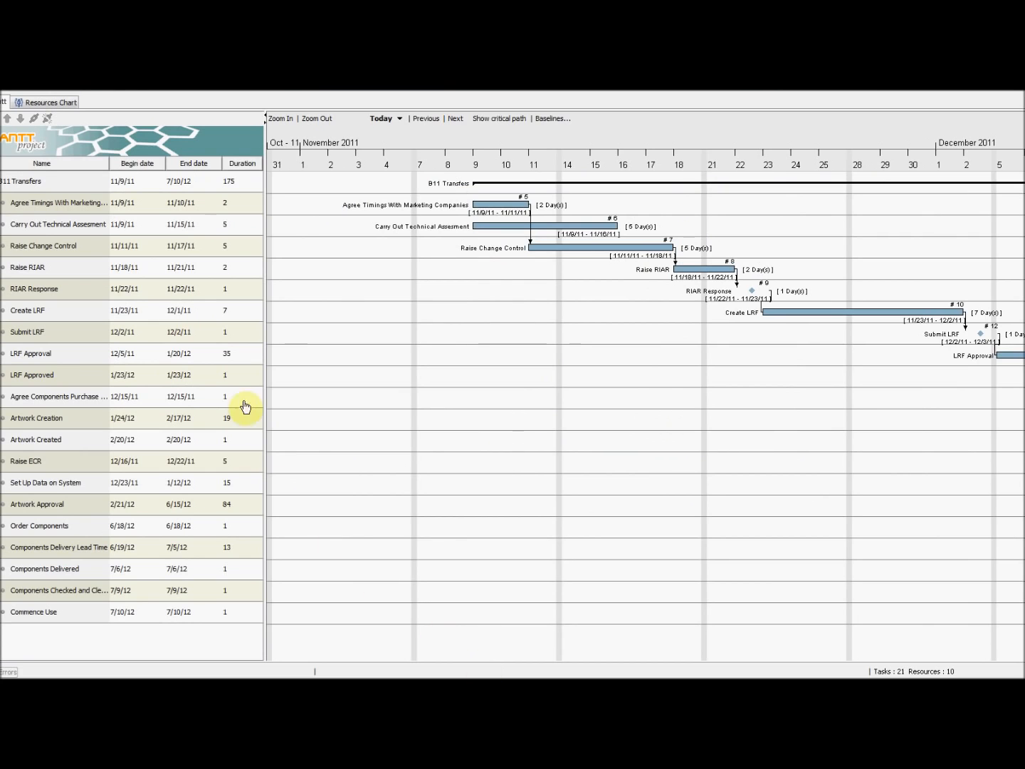
# Set the ID column to be shown in the Gantt task table
pyautogui.rightClick(94, 164)
pyautogui.click(135, 172)
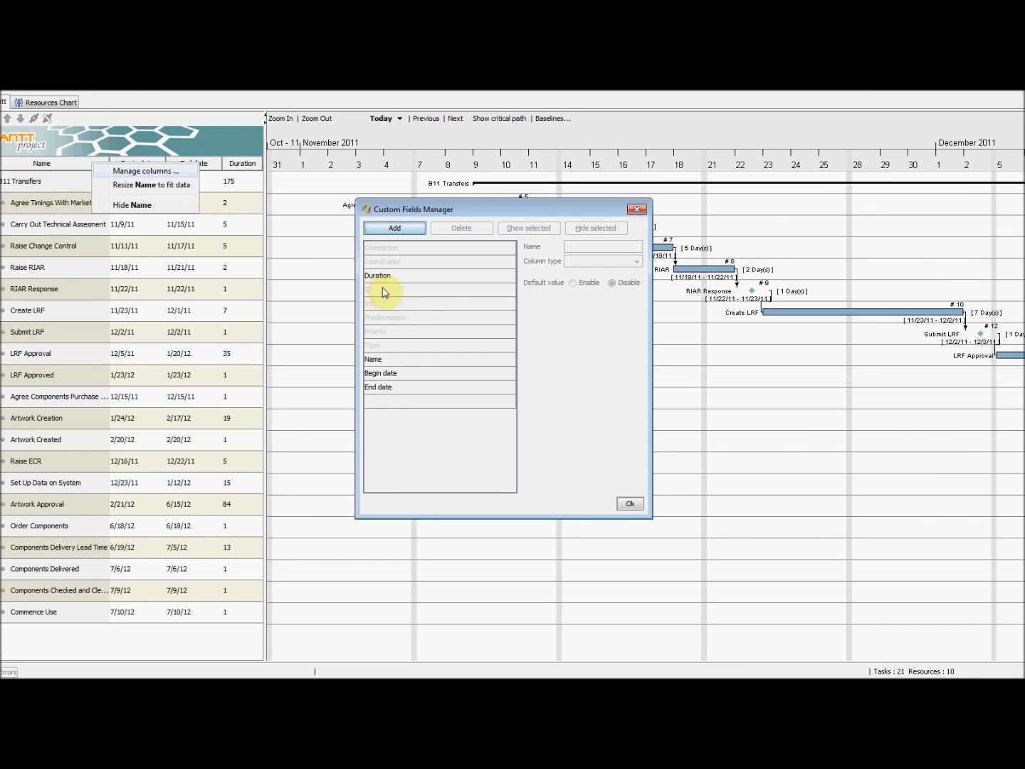
pyautogui.click(407, 291)
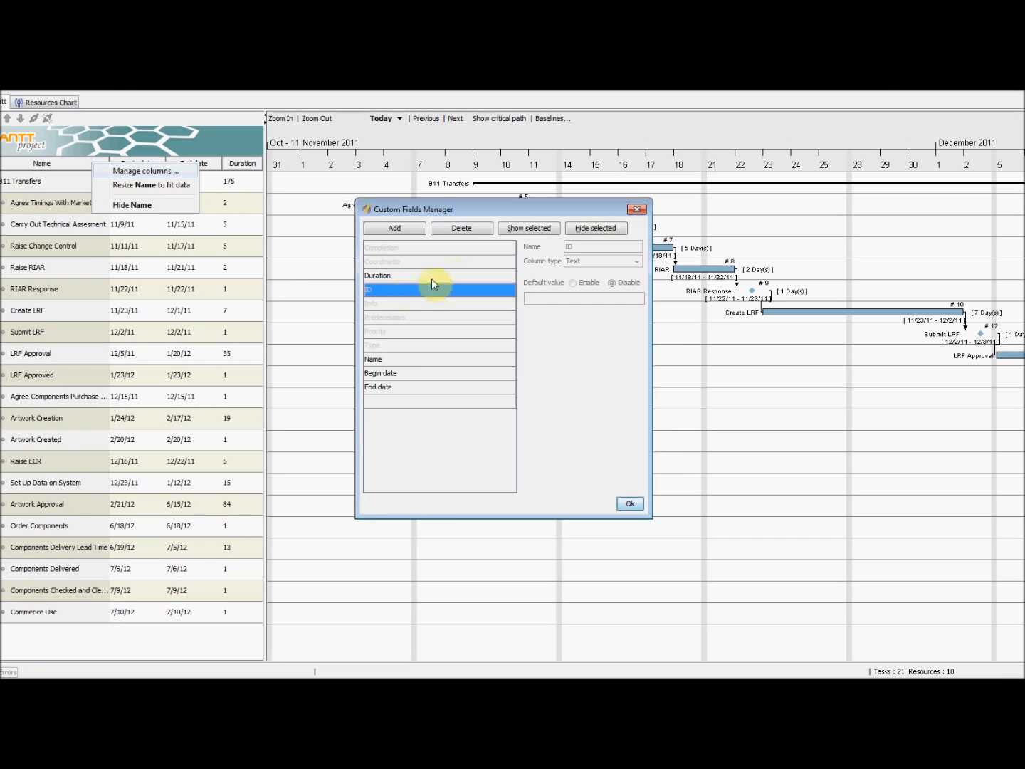
pyautogui.click(527, 227)
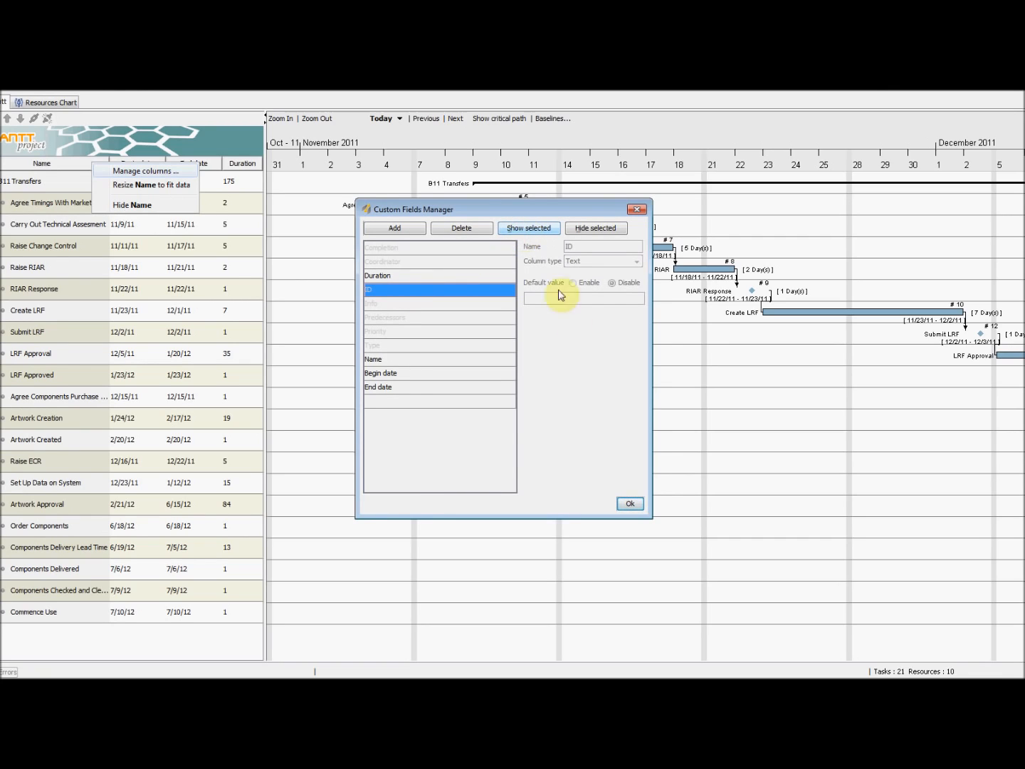
pyautogui.click(630, 503)
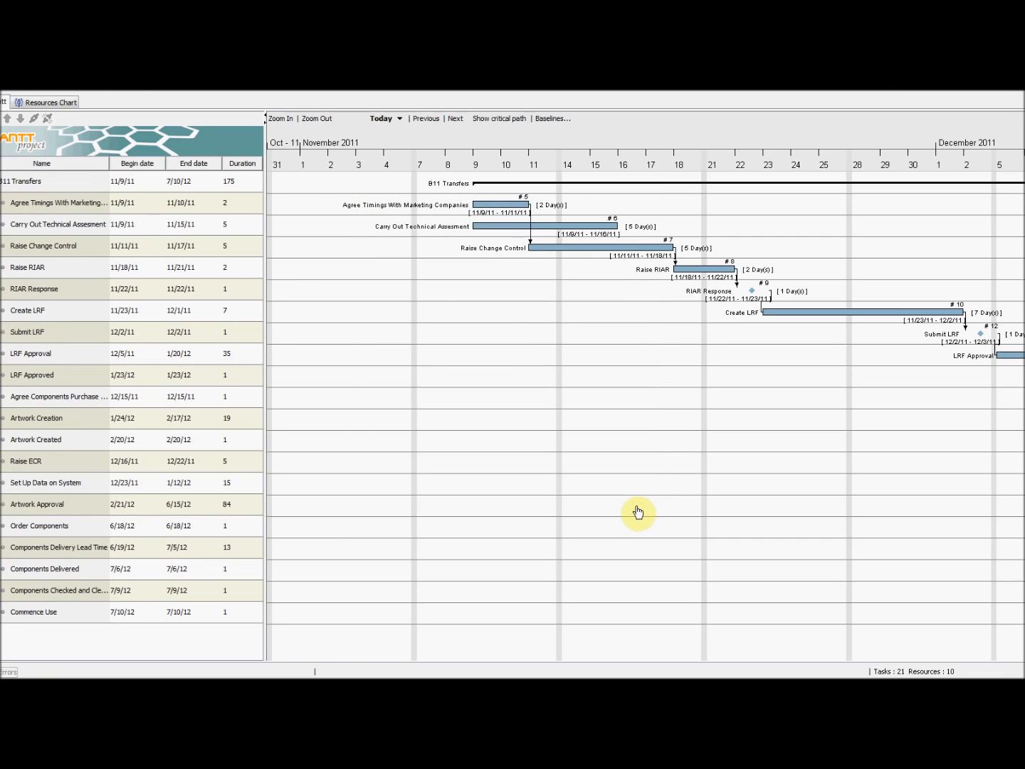